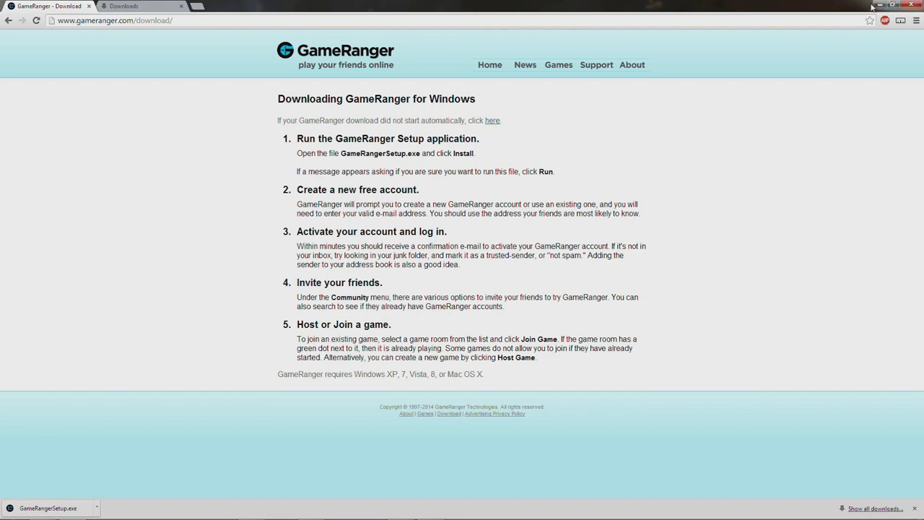
Step: Run GameRangerSetup from Downloads, close Explorer, and move the Install dialog higher on screen
left_click(878, 5)
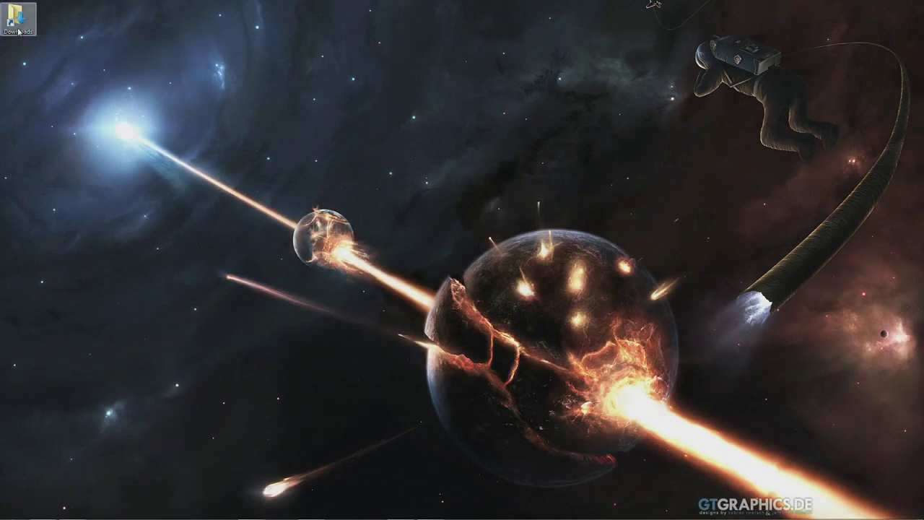
double_click(10, 26)
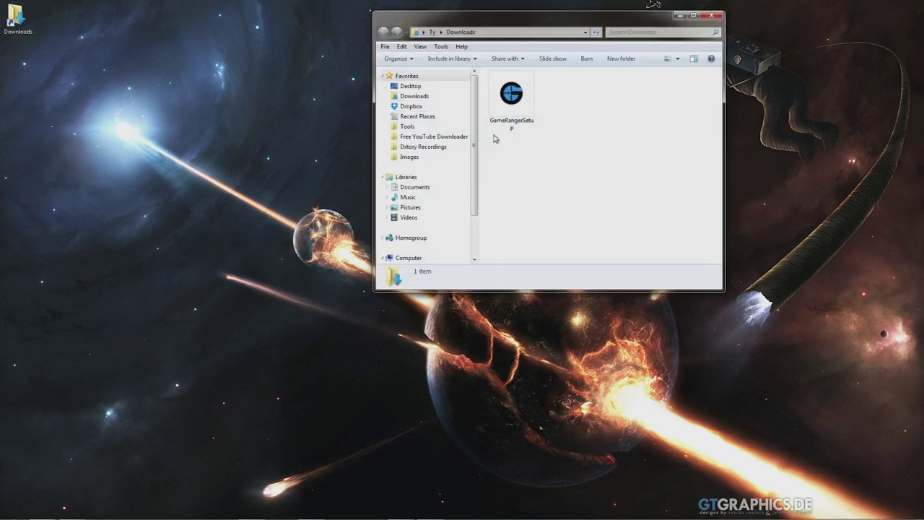
left_click(500, 104)
double_click(502, 104)
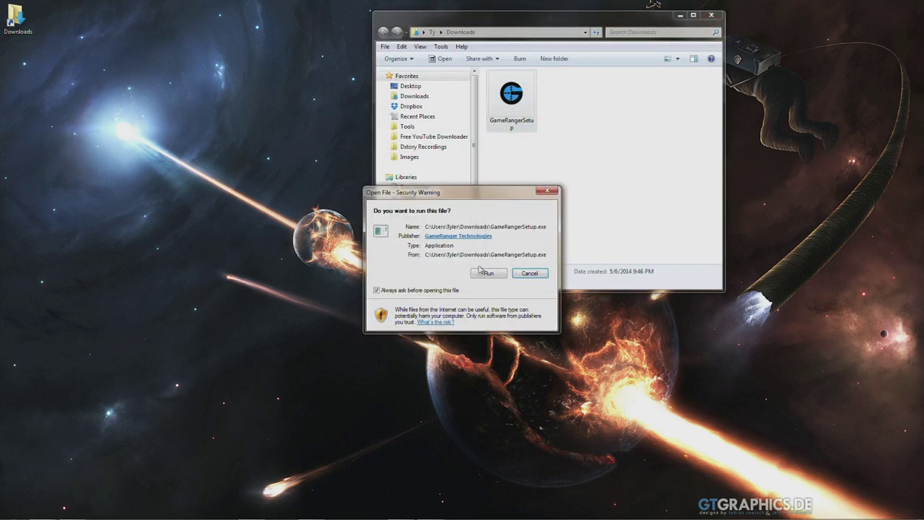
left_click(484, 274)
left_click(711, 15)
left_click_drag(465, 221, 467, 129)
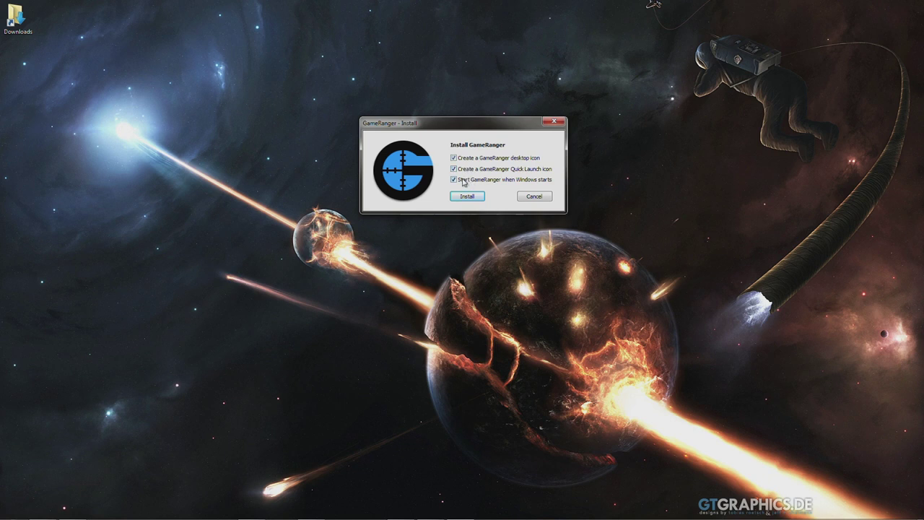
Step: Install GameRanger without the start-with-Windows and Quick Launch options, keeping only the desktop icon
left_click(465, 180)
left_click(464, 169)
left_click(476, 198)
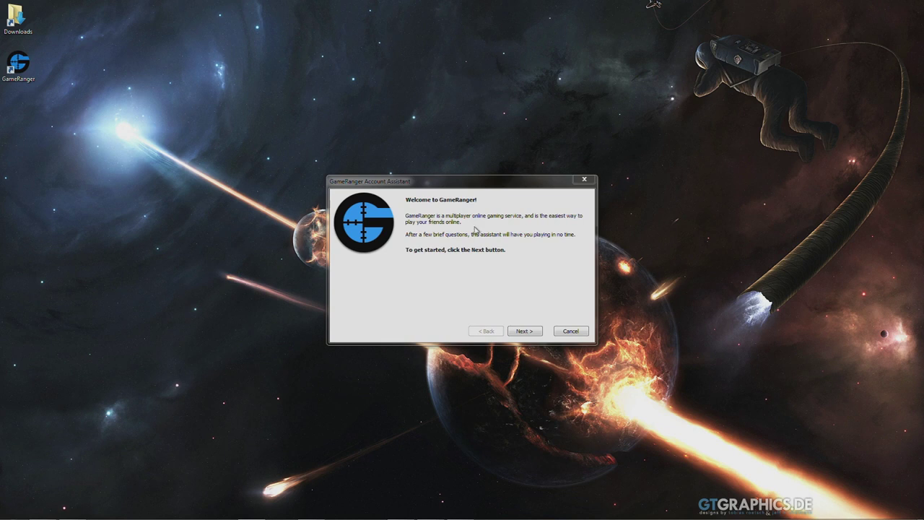
Step: Continue past the welcome page and agree to the GameRanger licence terms
left_click(523, 335)
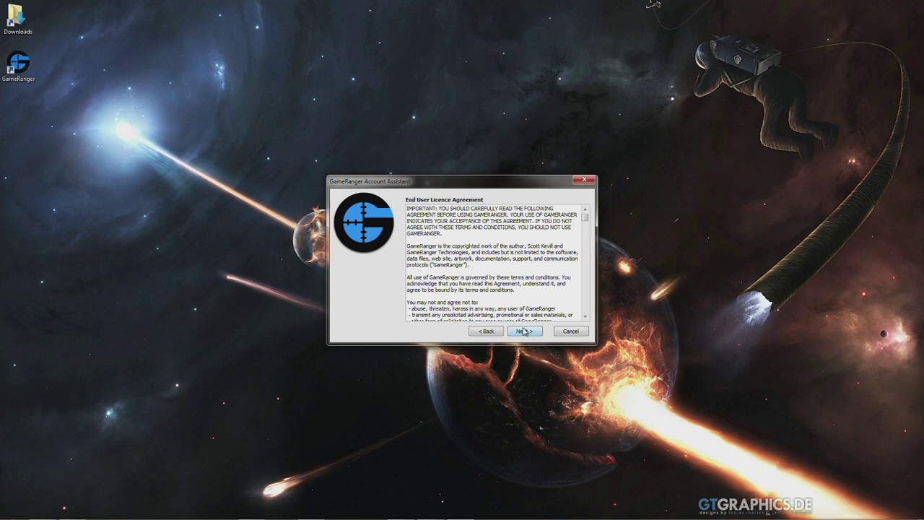
mouse_move(585, 218)
left_mouse_down()
mouse_move(590, 323)
mouse_move(589, 215)
left_mouse_up()
left_click(533, 331)
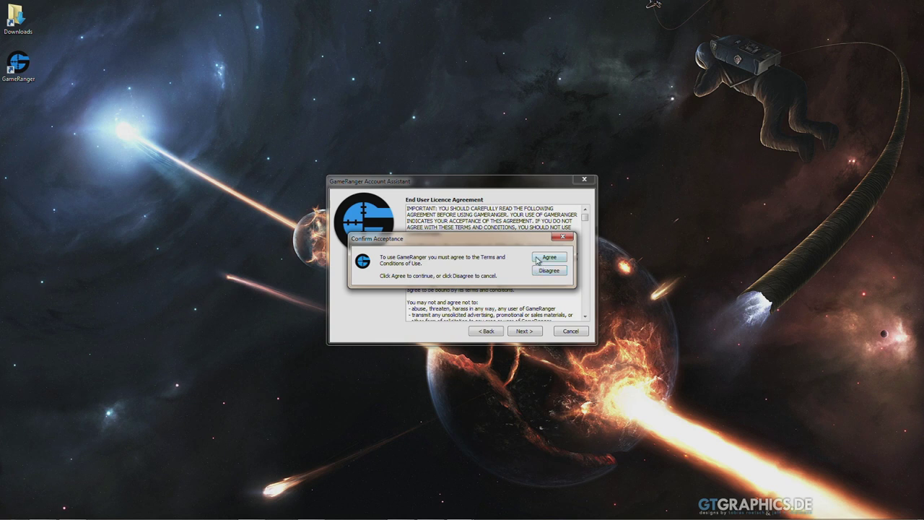
left_click(550, 257)
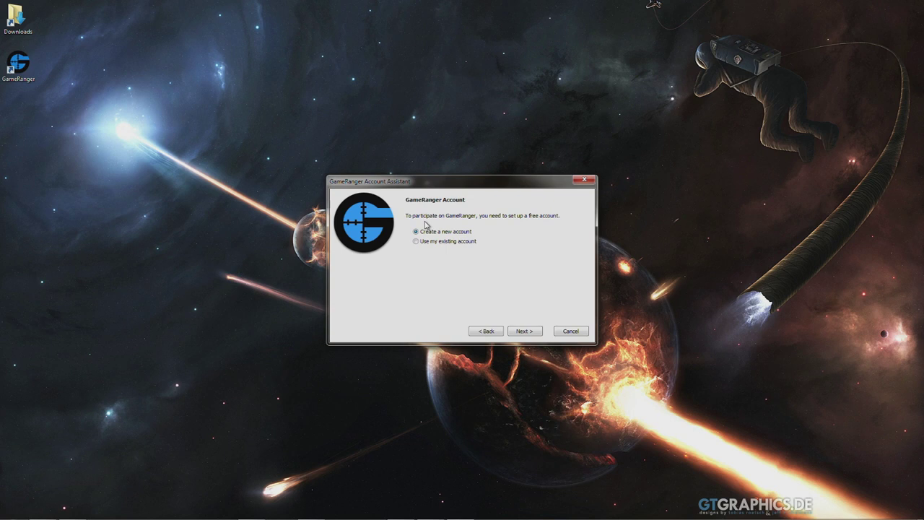
Step: Choose to use an existing account and enter the account's e-mail and password
left_click(419, 241)
left_click(523, 332)
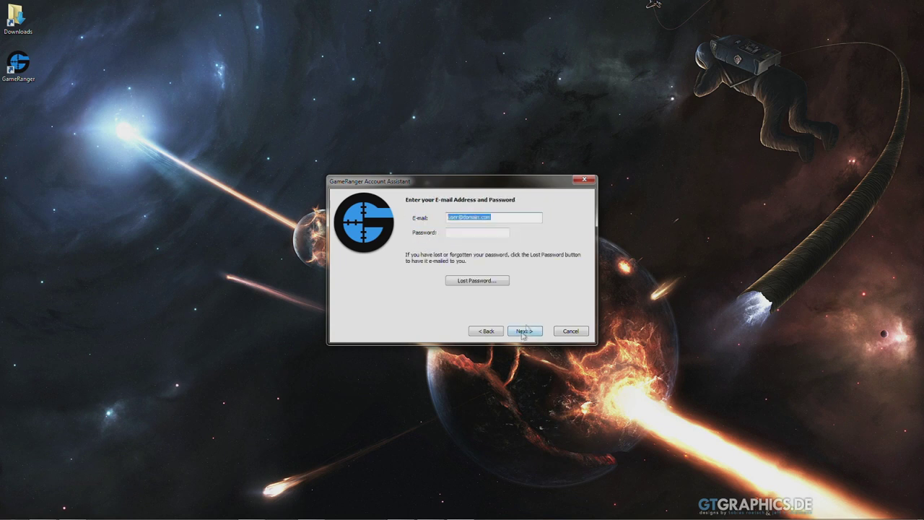
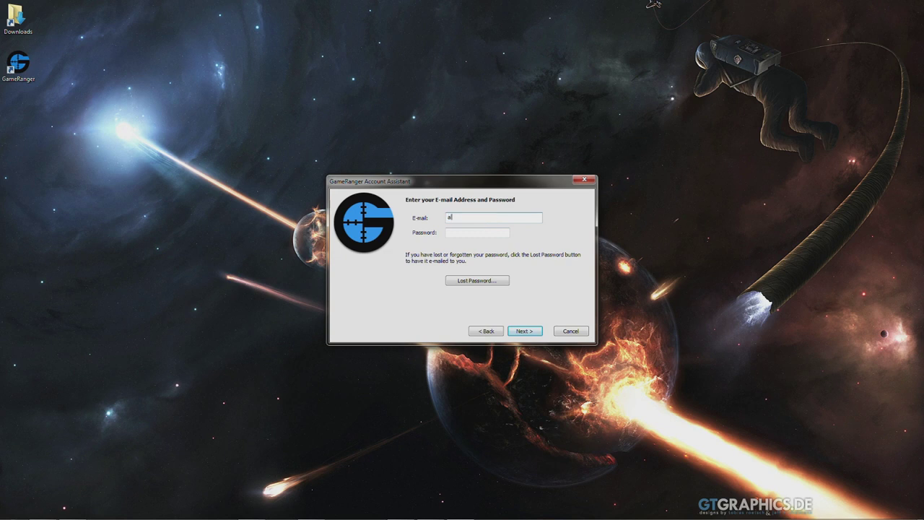
key("Tab")
type("**********")
key("BackSpace")
key("BackSpace")
key("BackSpace")
key("BackSpace")
key("BackSpace")
key("BackSpace")
key("BackSpace")
key("BackSpace")
key("BackSpace")
key("BackSpace")
type("**********")
left_click(525, 331)
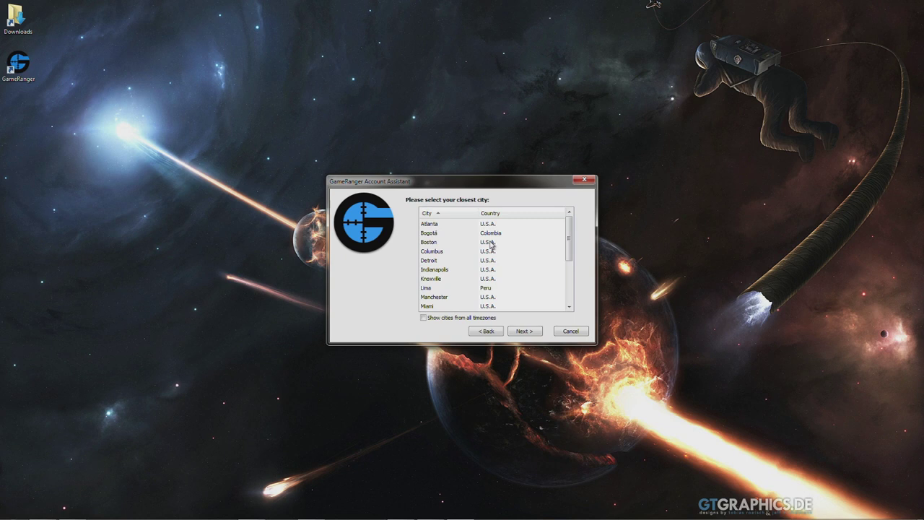
Step: Pick Boston as the closest city and continue to the Log In page
left_click(490, 244)
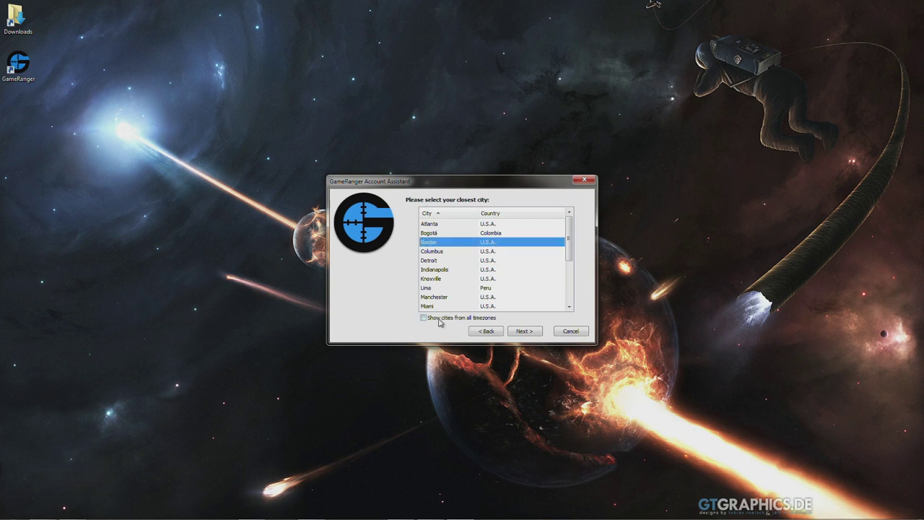
left_click_drag(570, 251, 569, 251)
left_click(525, 332)
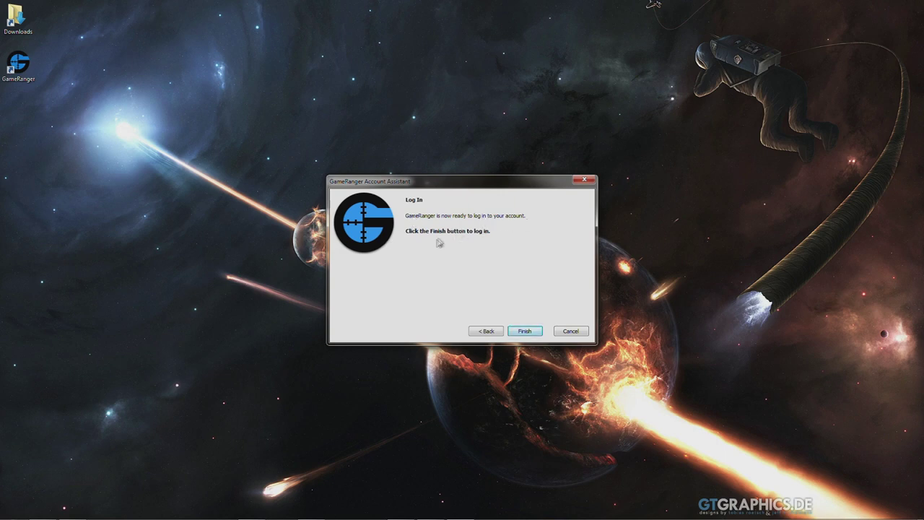
Step: Log in, dismiss the news notice, and resize the main GameRanger window wider to the left
left_click(532, 330)
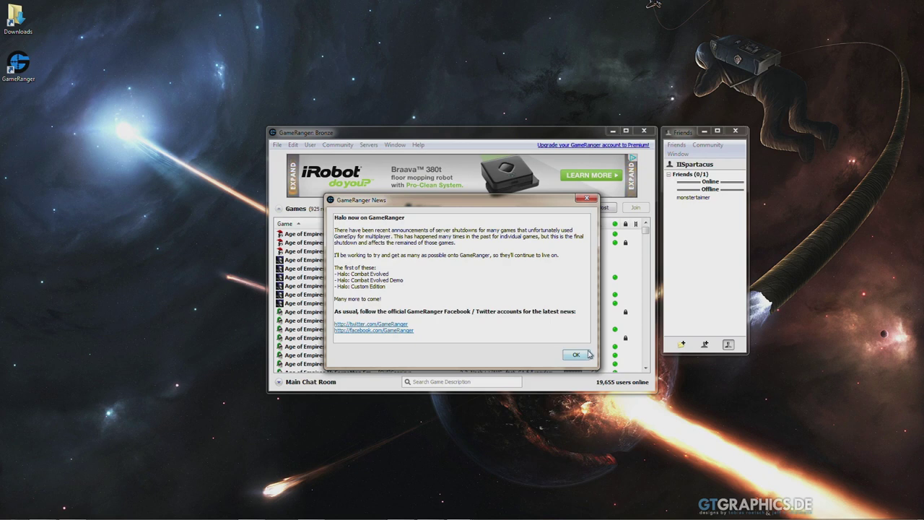
left_click(576, 356)
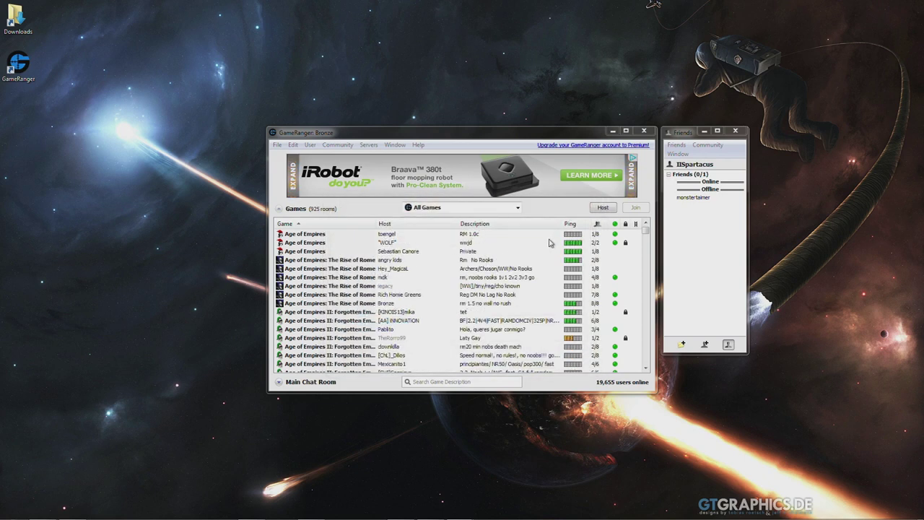
double_click(470, 133)
left_click_drag(289, 3, 343, 119)
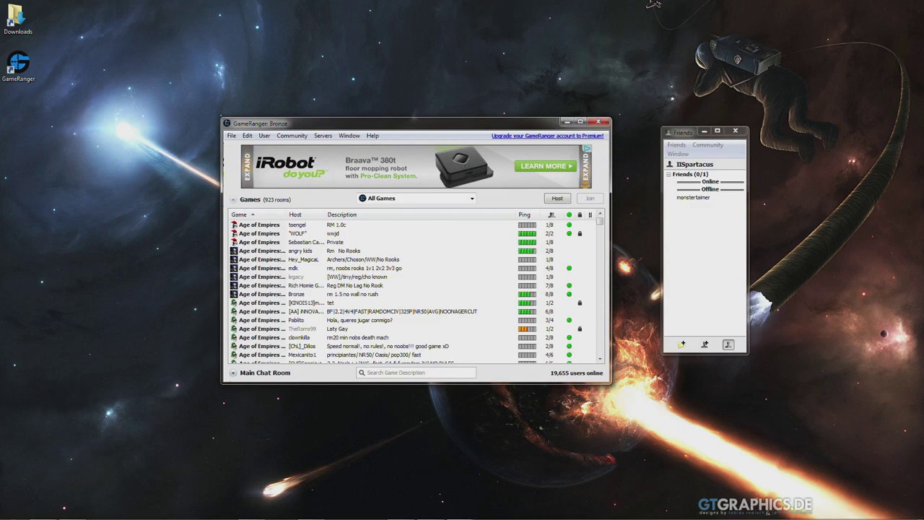
left_click_drag(222, 118, 202, 94)
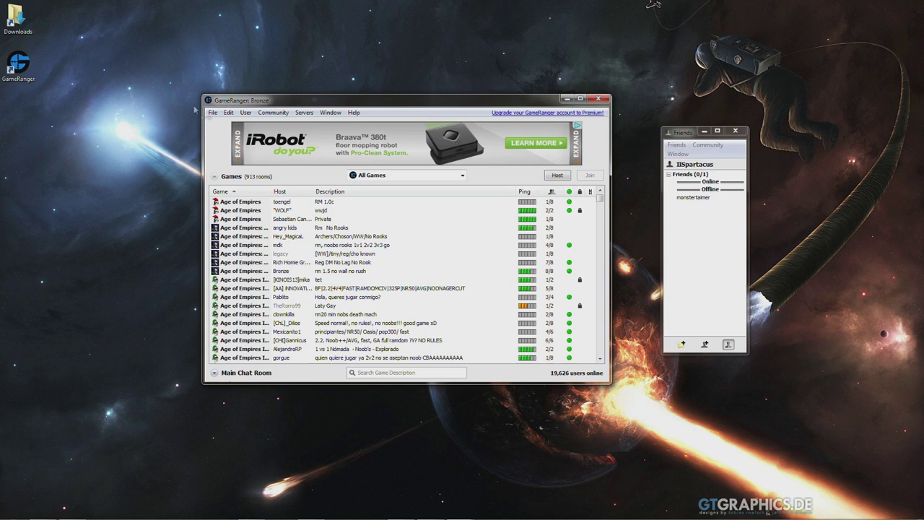
mouse_move(237, 145)
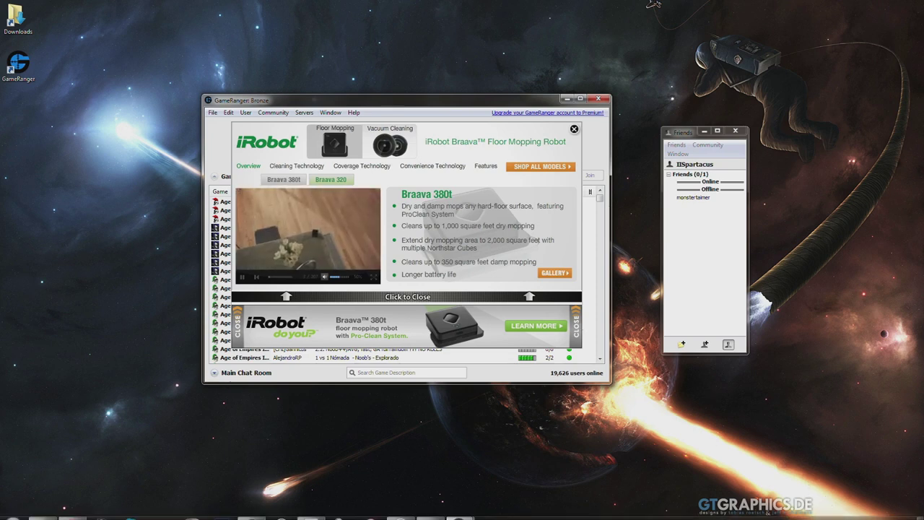
Step: Mute the Friends app's sound from the system volume control
left_click(864, 513)
left_click(859, 491)
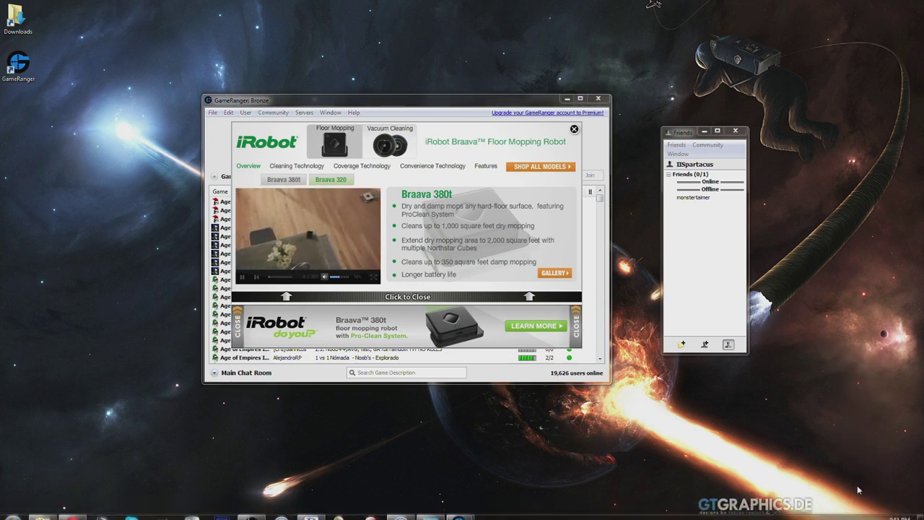
left_click_drag(880, 408, 879, 465)
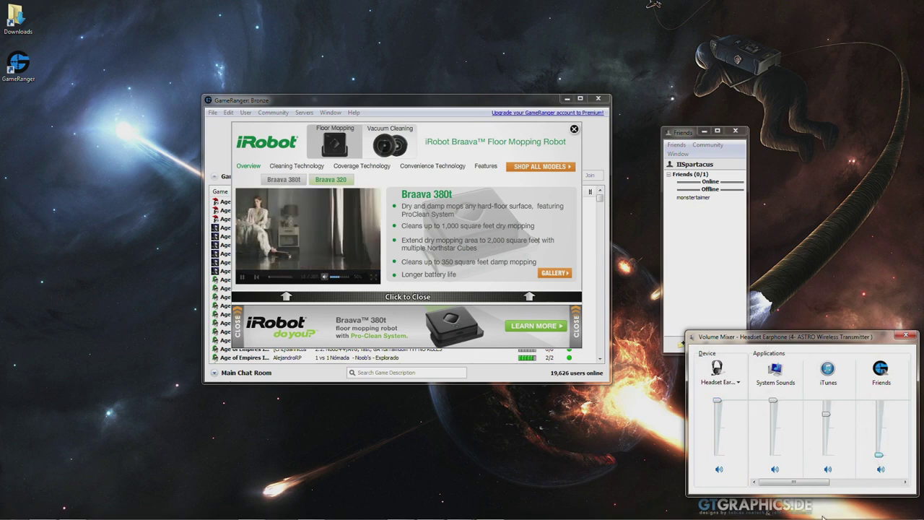
mouse_move(831, 518)
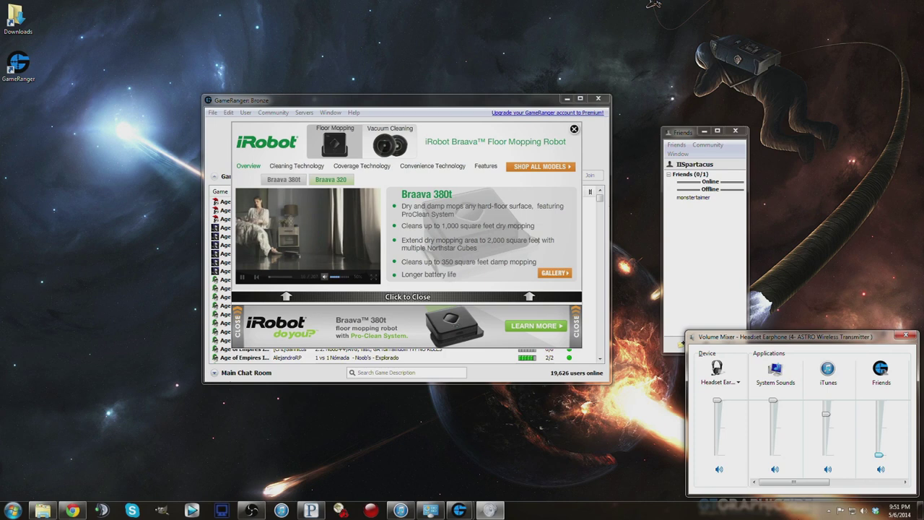
left_click(864, 512)
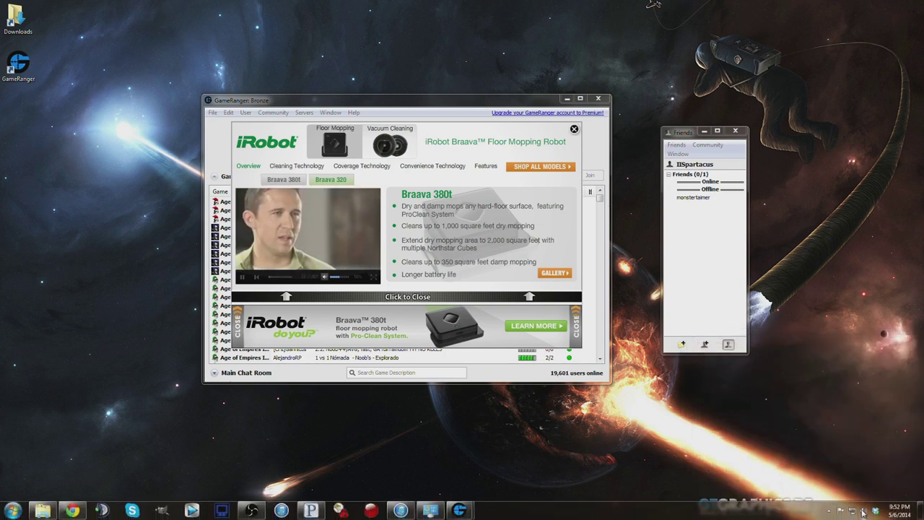
Step: Turn GameRanger's volume to minimum in the Volume Mixer, then shift the Friends window slightly left
right_click(865, 513)
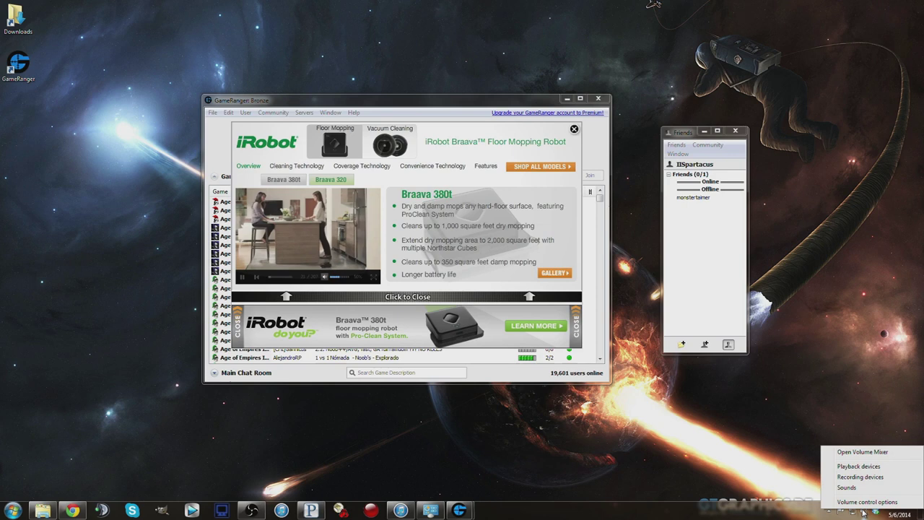
left_click(864, 512)
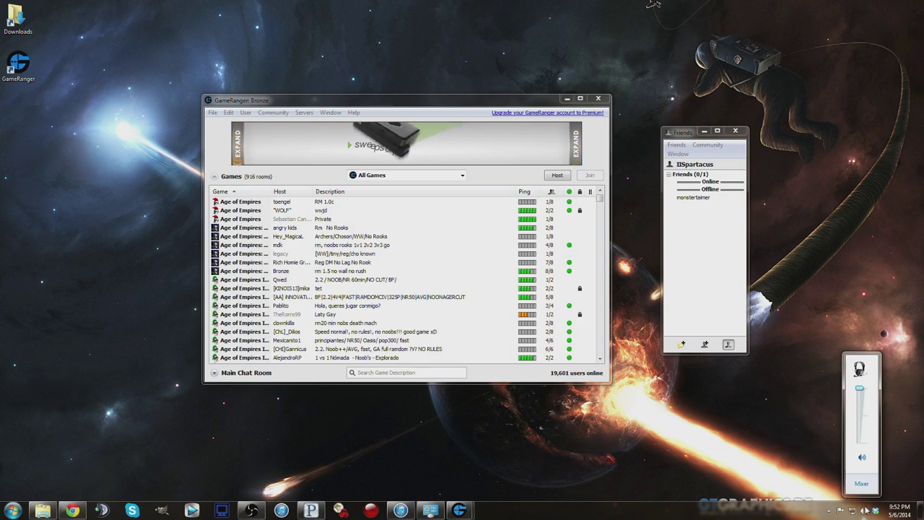
left_click(862, 484)
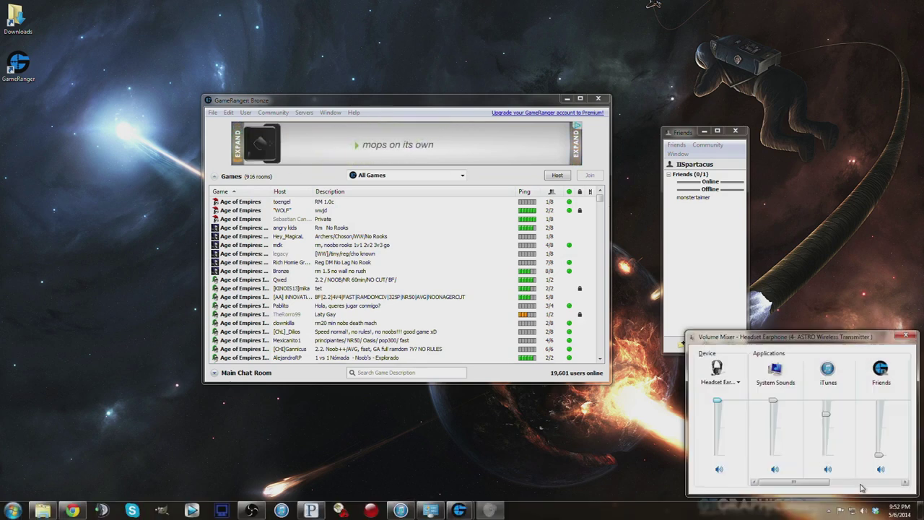
left_click_drag(831, 484, 870, 482)
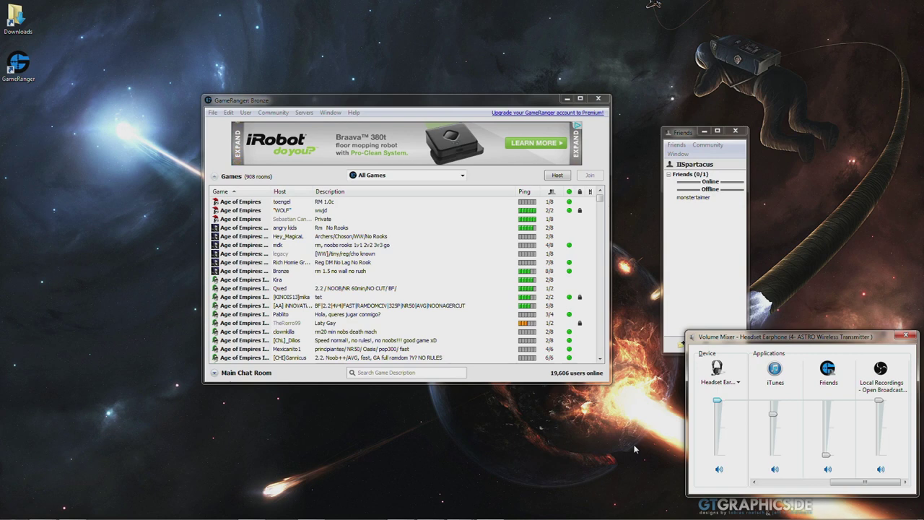
left_click_drag(827, 456, 828, 468)
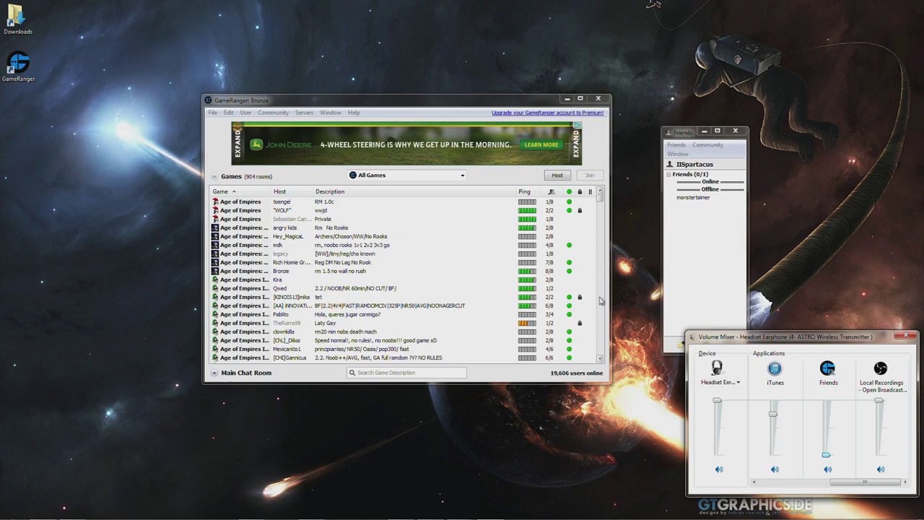
left_click(906, 335)
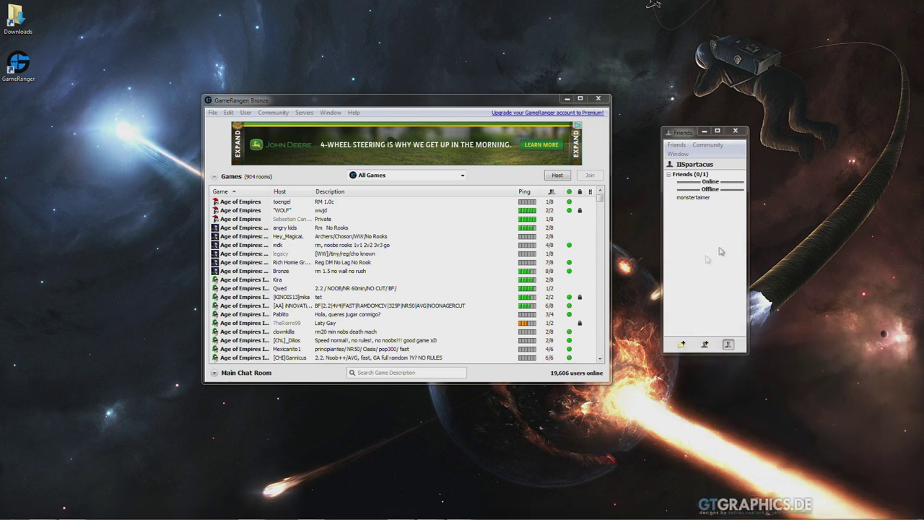
left_click_drag(683, 135, 673, 135)
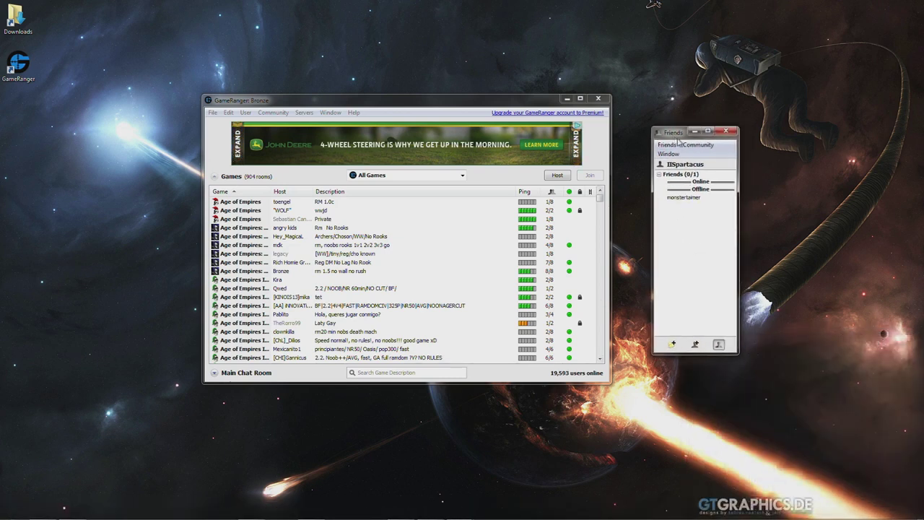
Step: Select a friend and a room, then scroll through the full games list
left_click(679, 198)
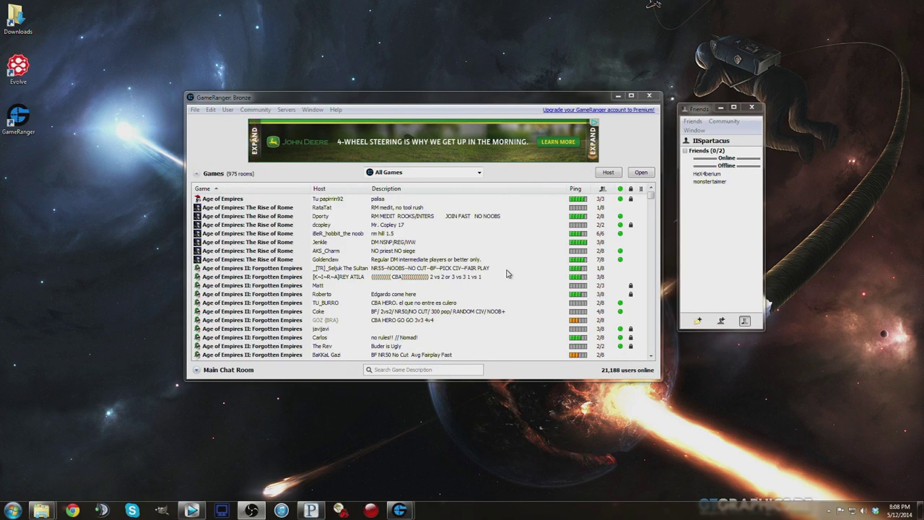
left_click(501, 260)
scroll(491, 263, "down", 4)
scroll(486, 265, "down", 2)
scroll(486, 265, "down", 6)
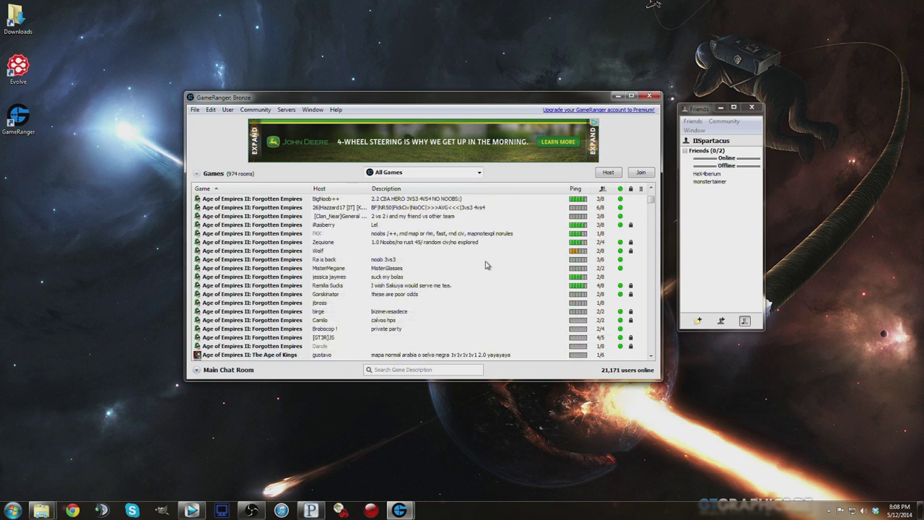
scroll(409, 265, "down", 10)
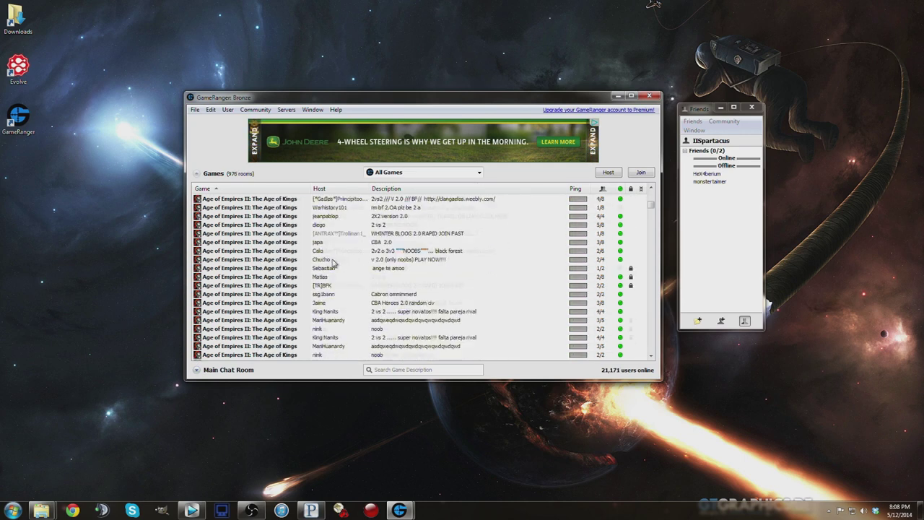
scroll(339, 259, "down", 10)
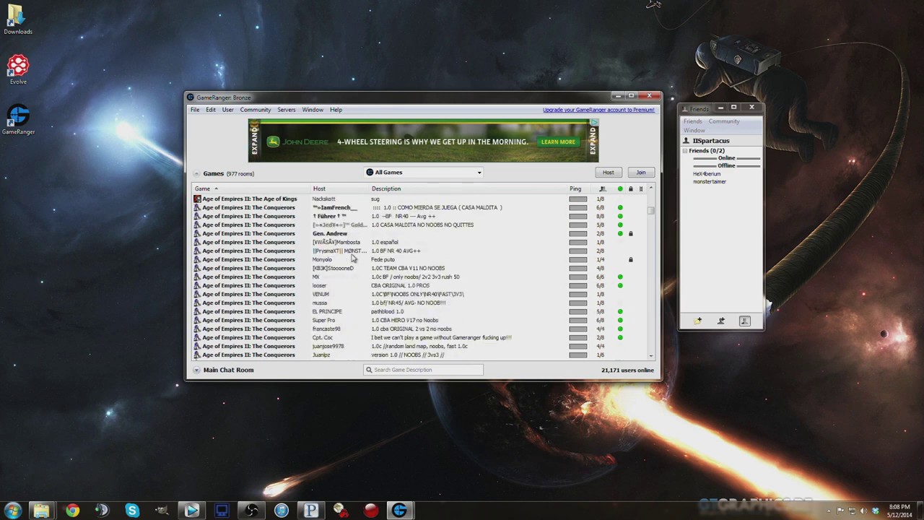
scroll(351, 258, "down", 10)
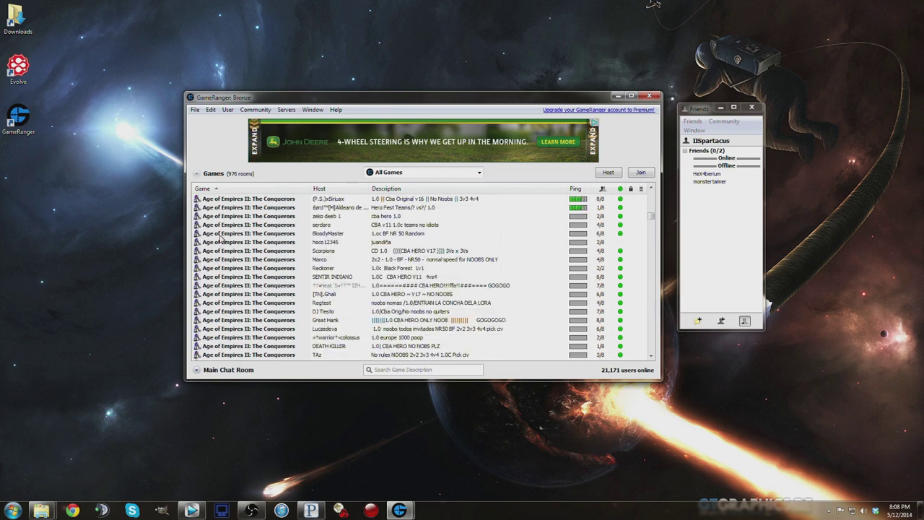
scroll(217, 241, "down", 10)
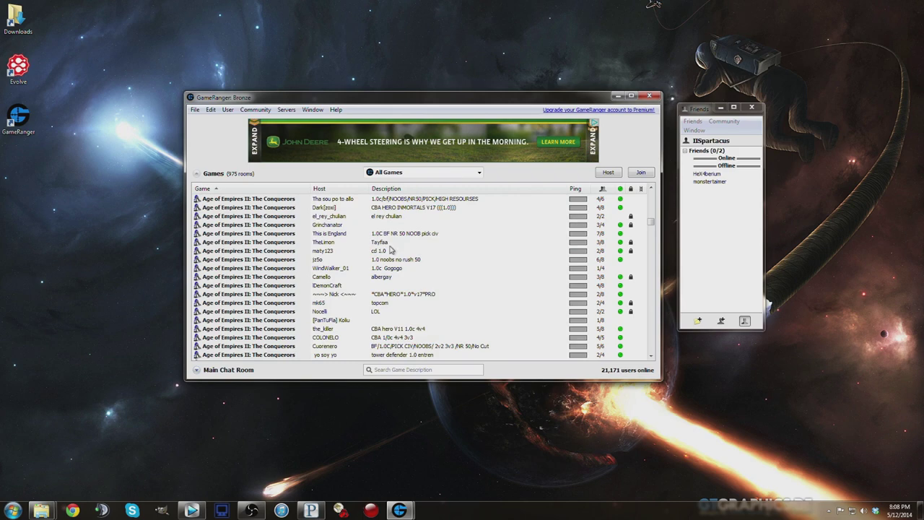
left_click_drag(652, 221, 644, 190)
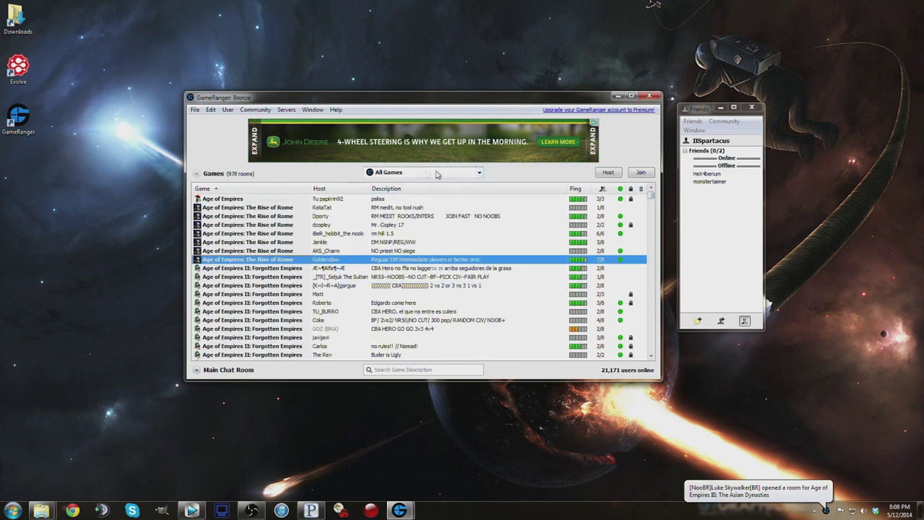
Step: Filter the list to My Games, browse its Age of Empires III and Kane's Wrath rooms, and start hosting
left_click(479, 173)
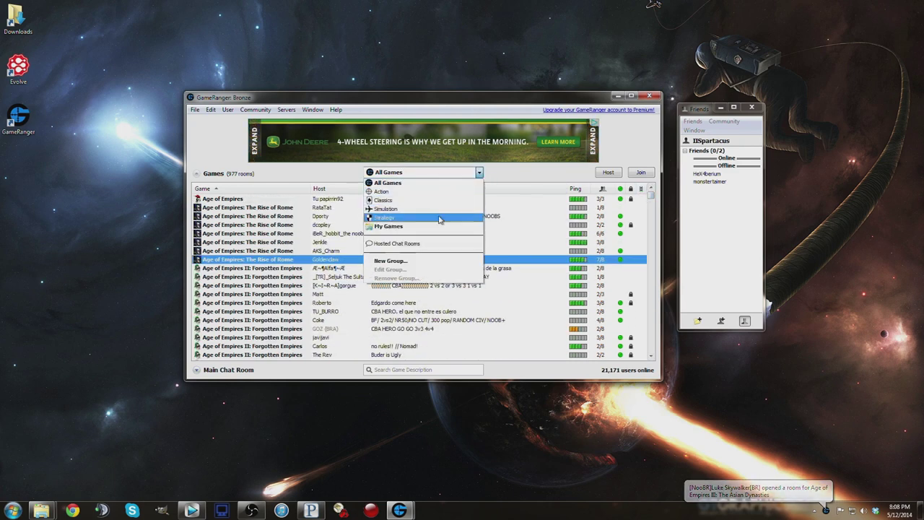
left_click(392, 227)
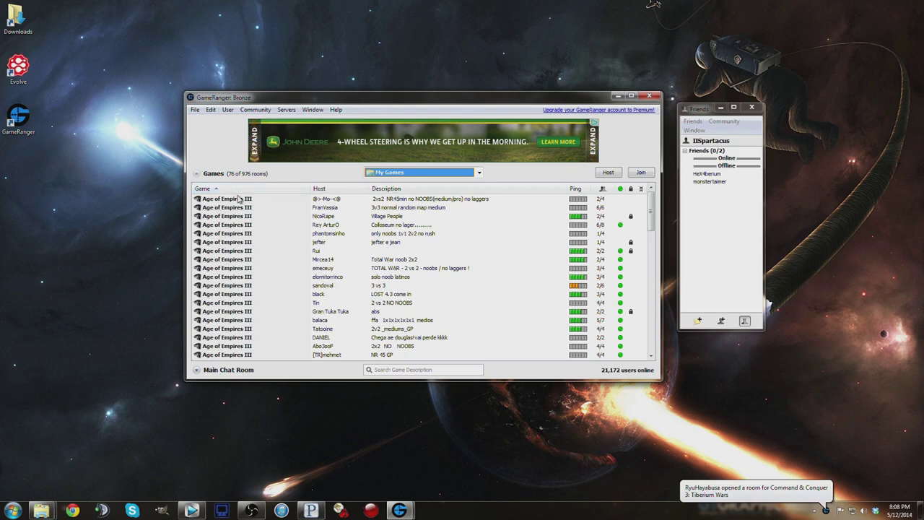
left_click(259, 201)
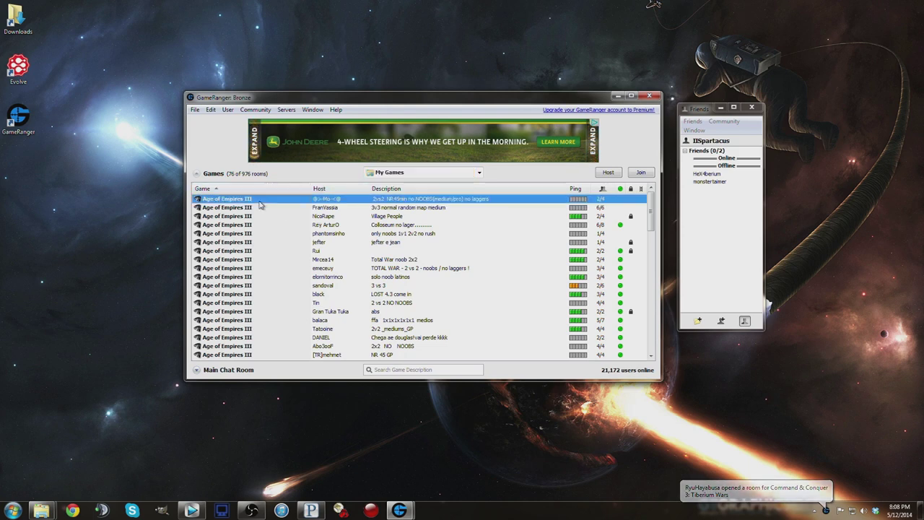
scroll(282, 244, "down", 9)
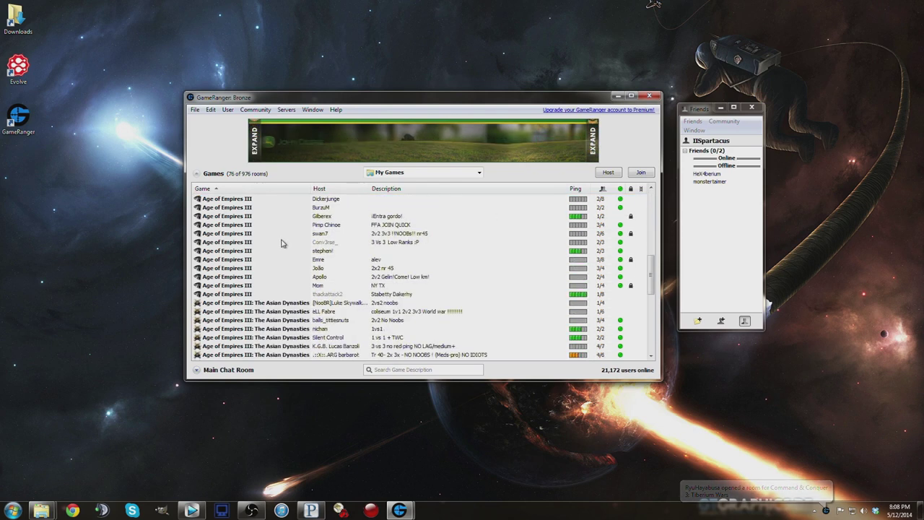
scroll(282, 244, "down", 6)
scroll(277, 254, "down", 3)
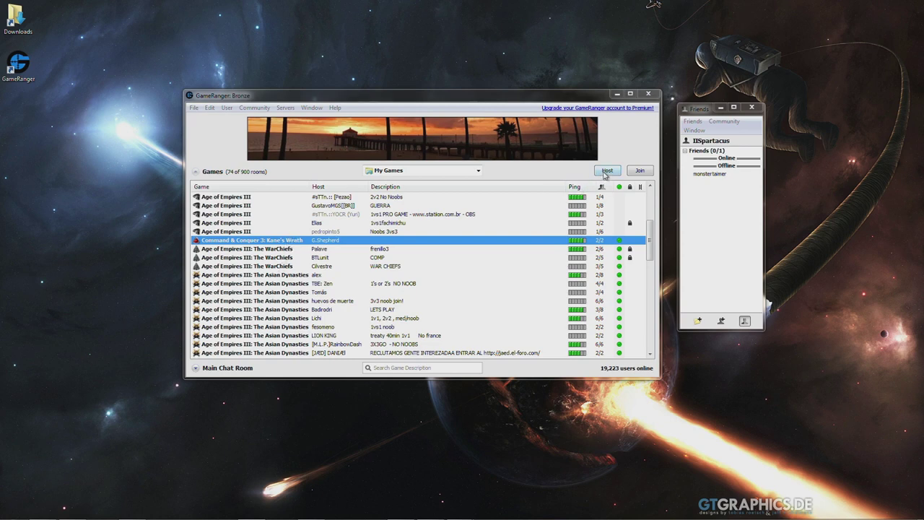
left_click(606, 171)
Step: Host a Command & Conquer 3: Kane's Wrath room with 8 max players and description 'ohai'
left_click(538, 196)
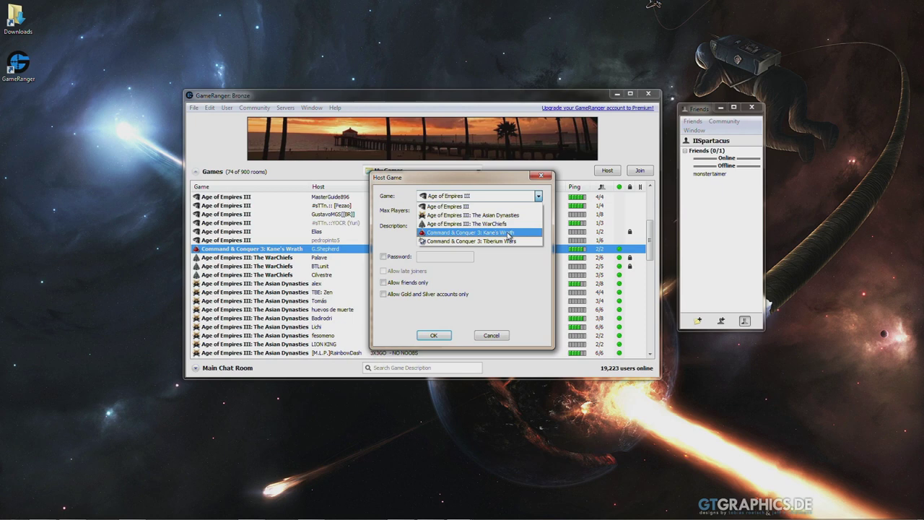
left_click(510, 233)
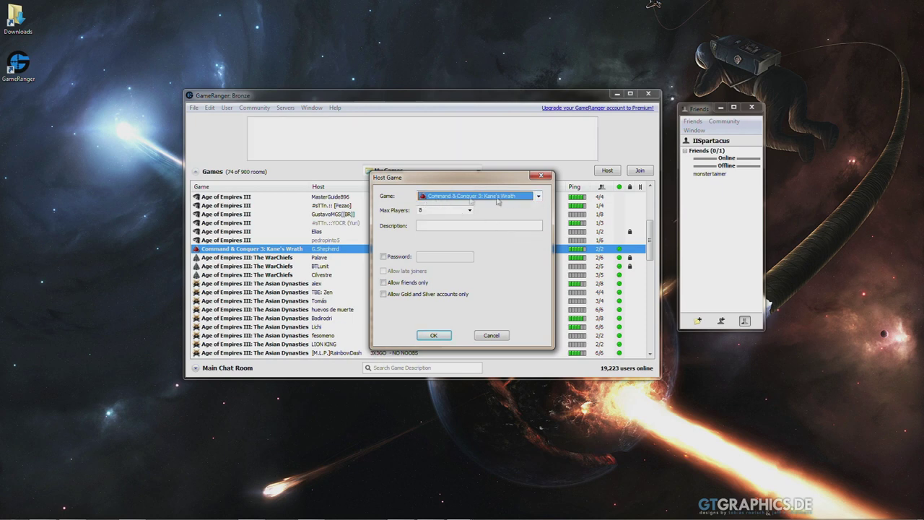
left_click(431, 211)
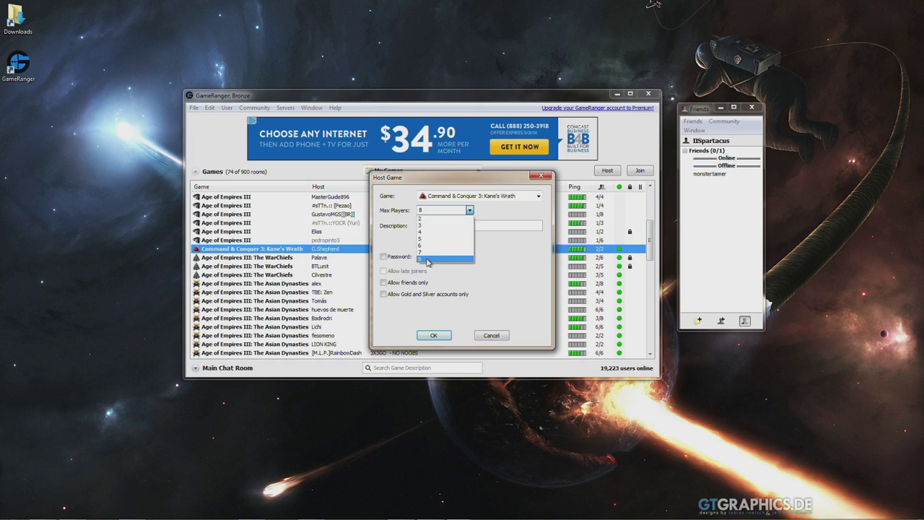
left_click(428, 259)
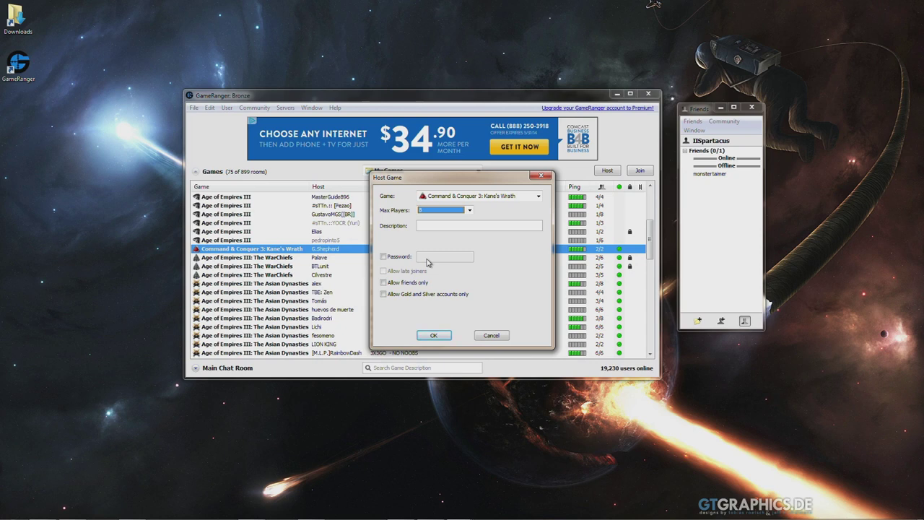
left_click_drag(415, 179, 448, 178)
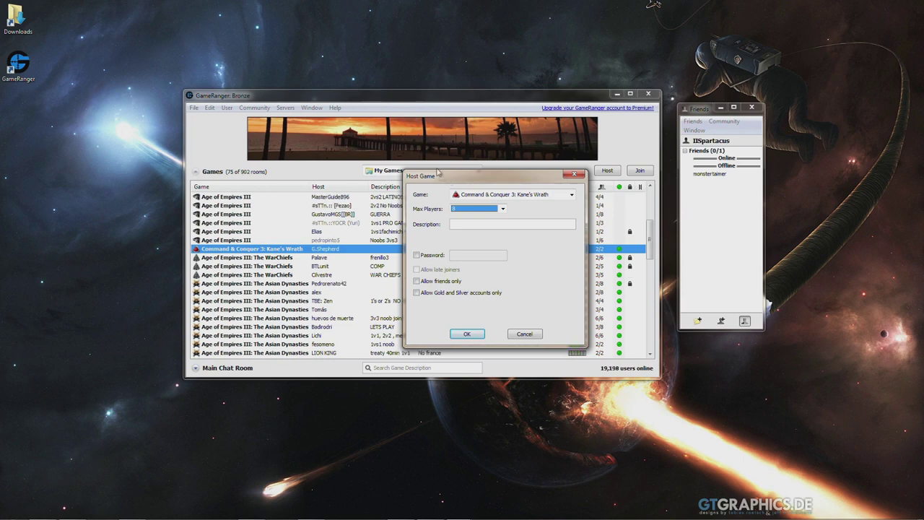
left_click(474, 224)
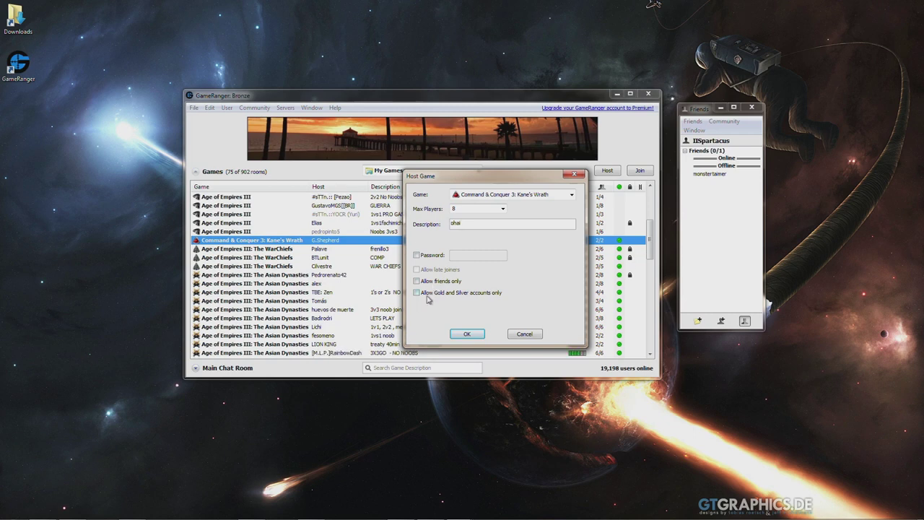
left_click(463, 337)
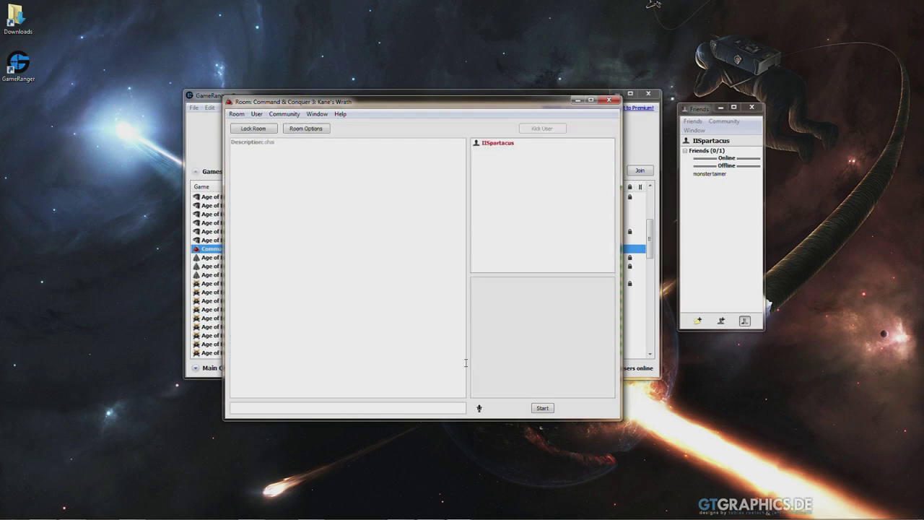
Step: Post the message 'ohai' in the Kane's Wrath room chat
left_click(284, 408)
type("ohai")
key("Return")
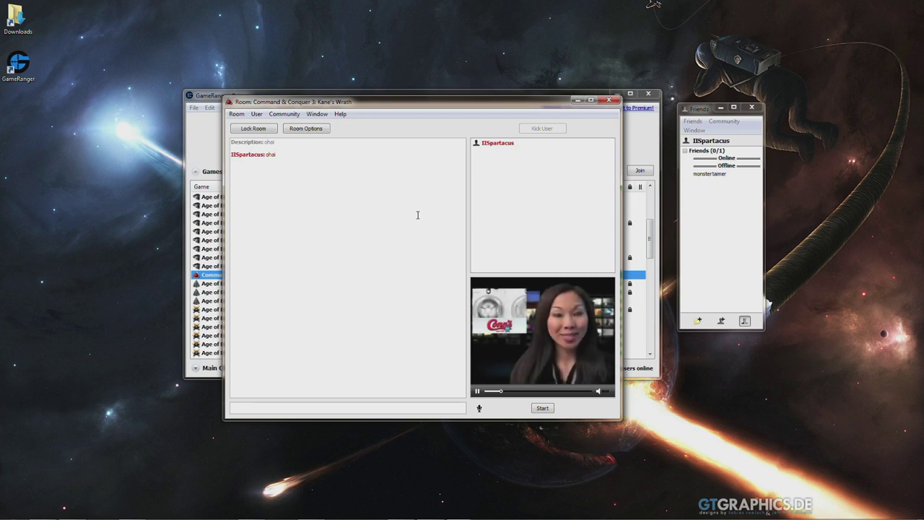
left_click(264, 130)
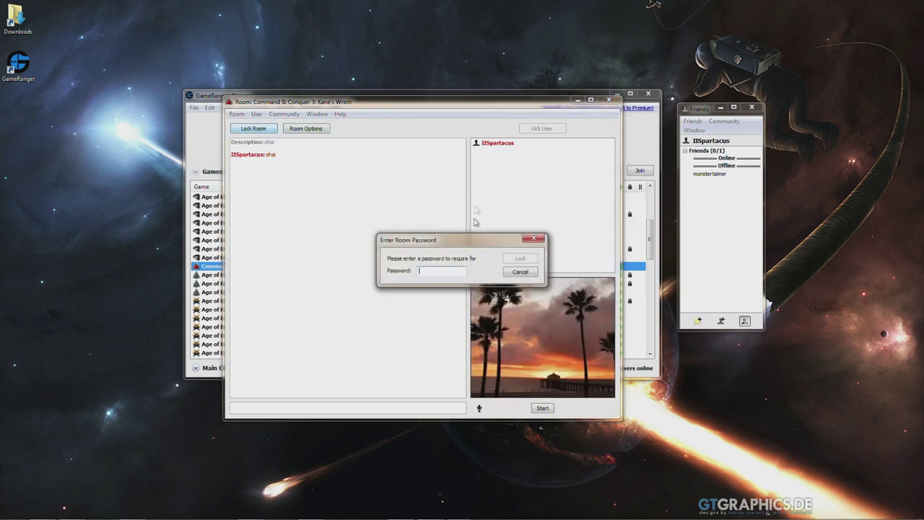
left_click(541, 243)
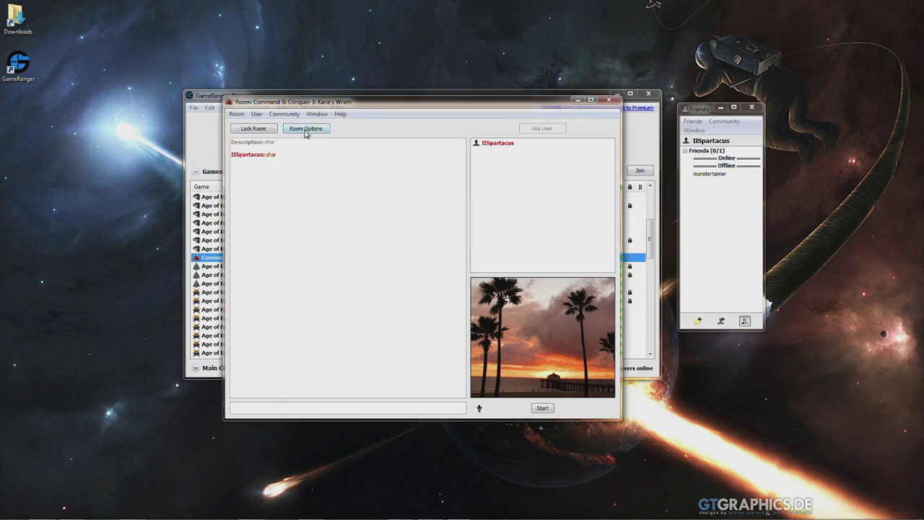
Step: Change the room's Max Players to a new value in Room Options and apply it
left_click(306, 130)
left_click_drag(432, 180, 409, 172)
left_click(410, 203)
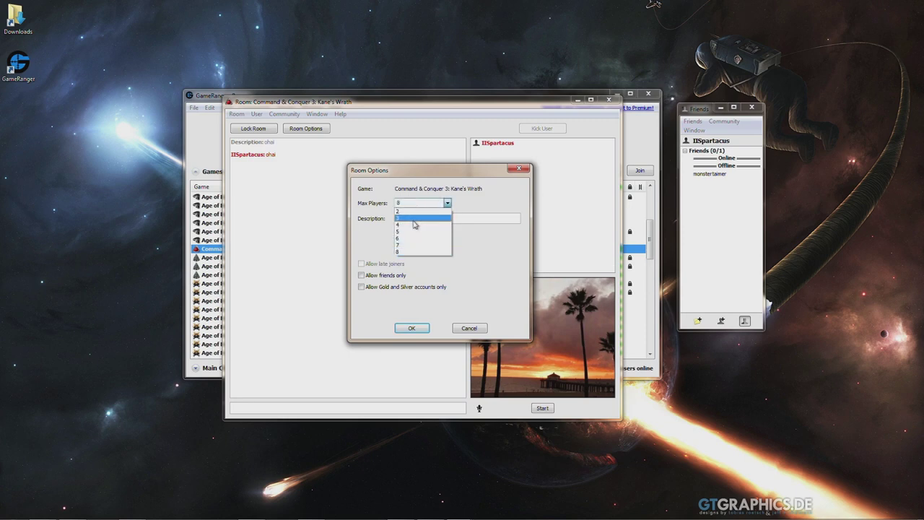
left_click(413, 211)
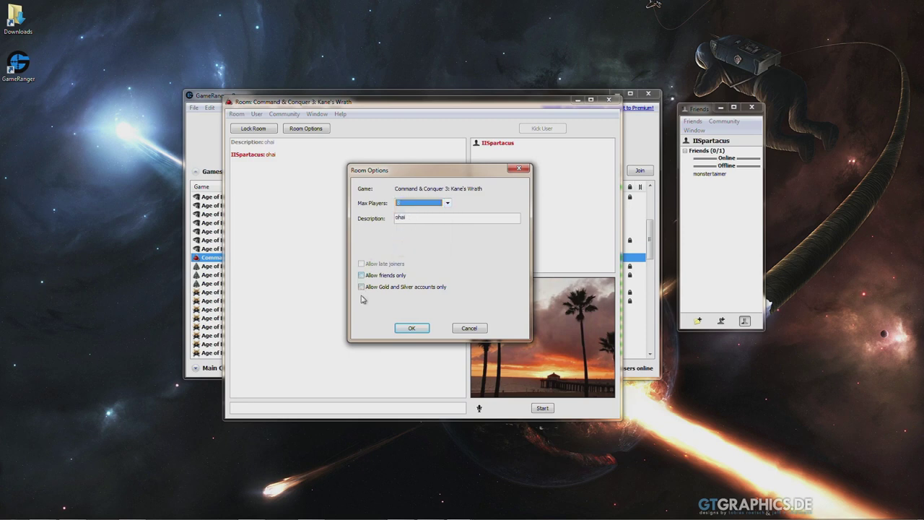
left_click(412, 328)
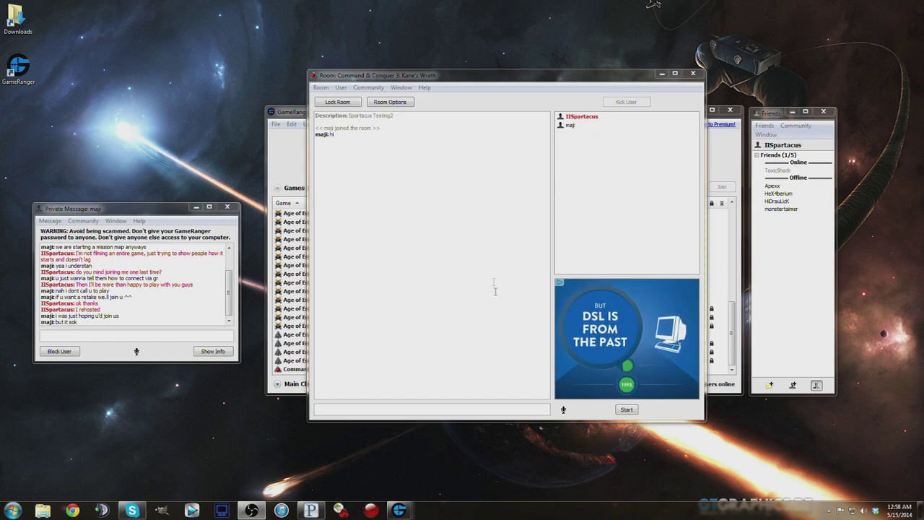
Step: Start the room's game so Command & Conquer 3: Kane's Wrath launches for everyone
left_click(627, 410)
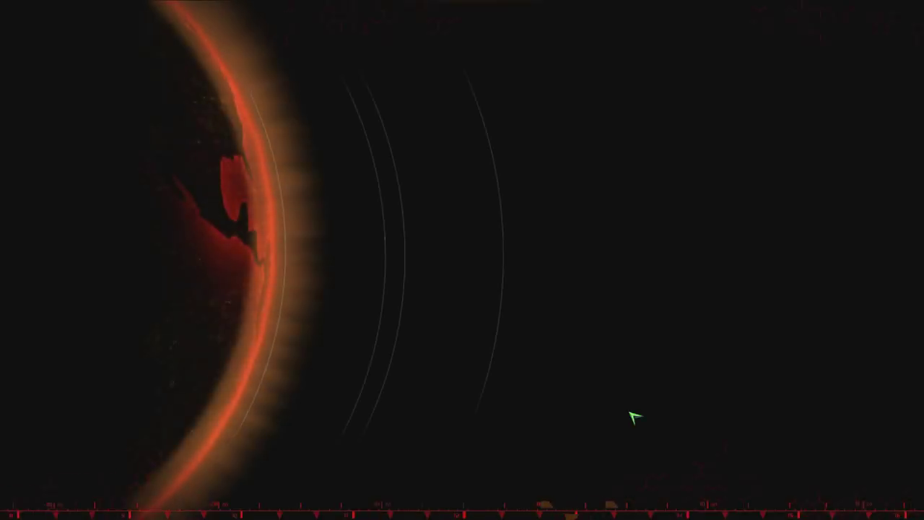
Step: Create a network game, send 'x' in the lobby chat, and start the Forest Arena match
left_click(323, 260)
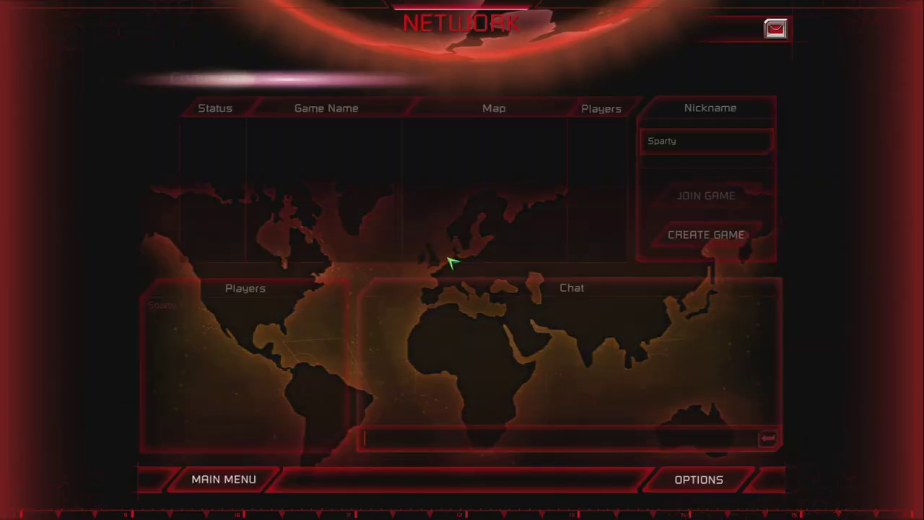
left_click(720, 240)
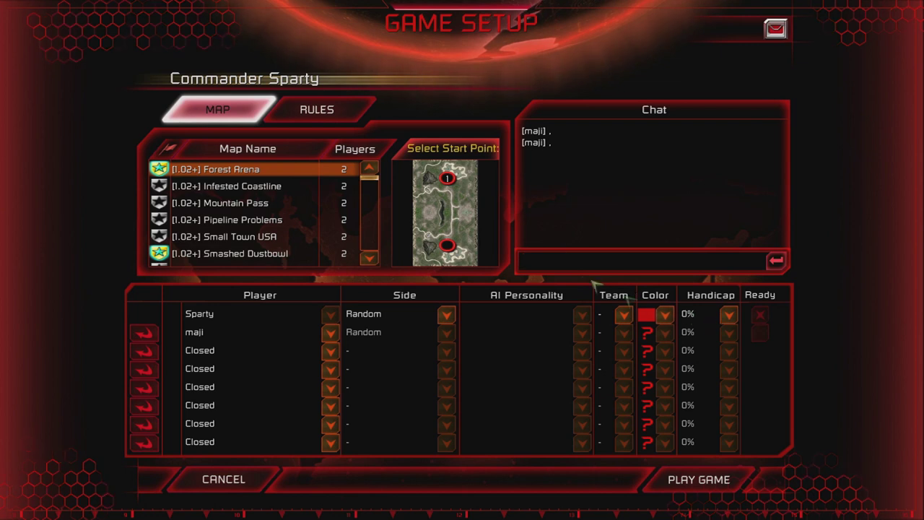
type("x")
key("Return")
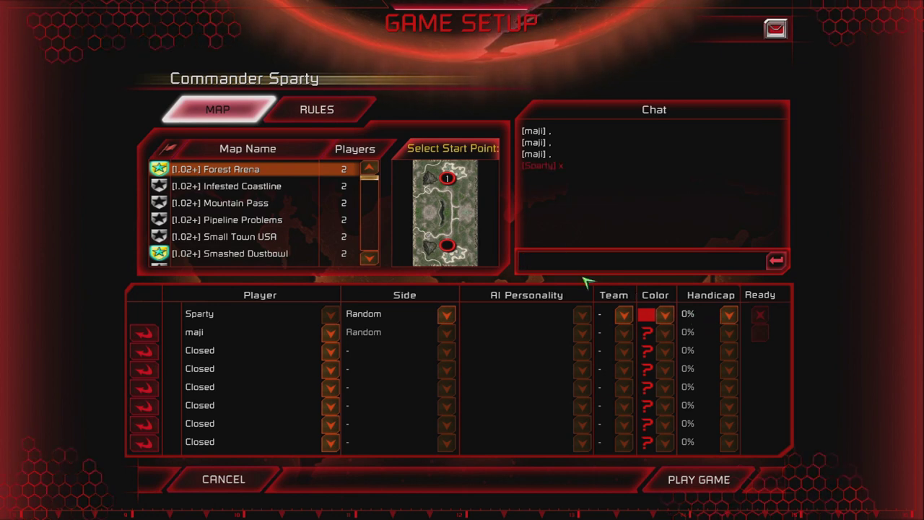
left_click(695, 470)
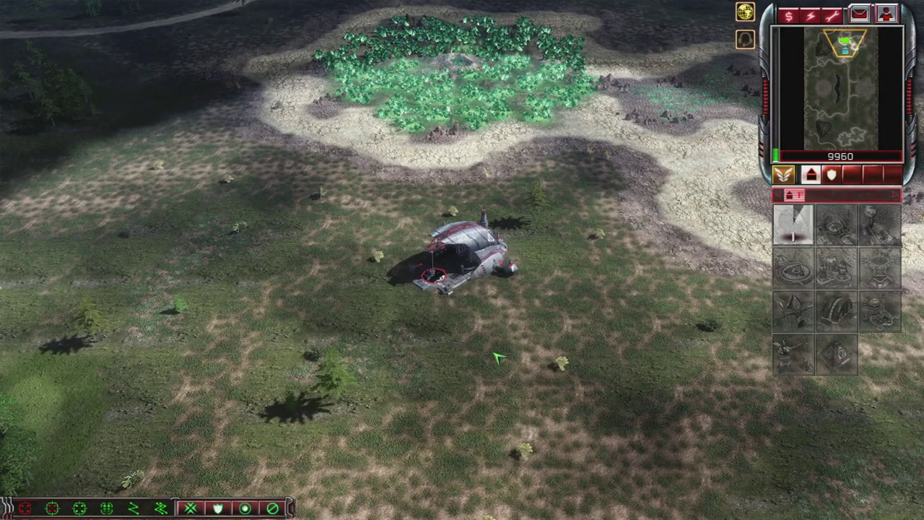
Step: Queue a unit and build two structures, placing one beside the base and one on the grass
key("Tab")
key("Down")
key("Down")
key("Tab")
key("Up")
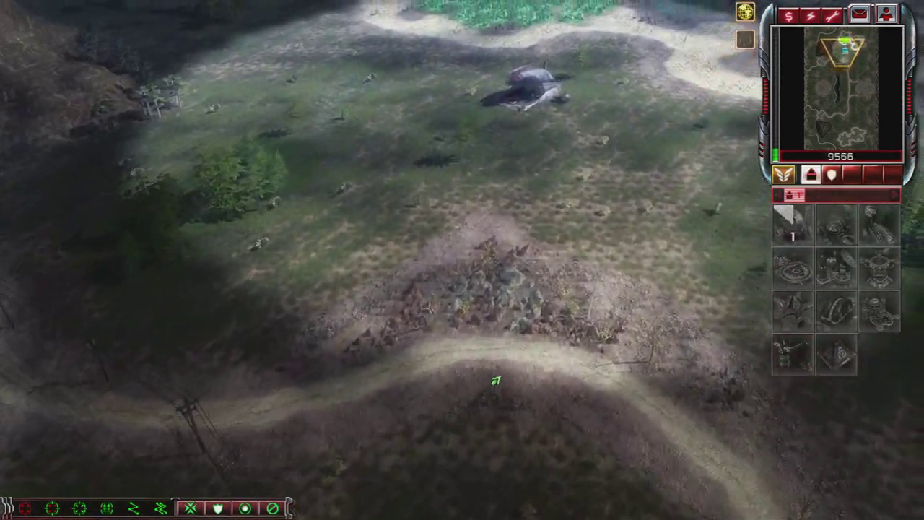
key("Up")
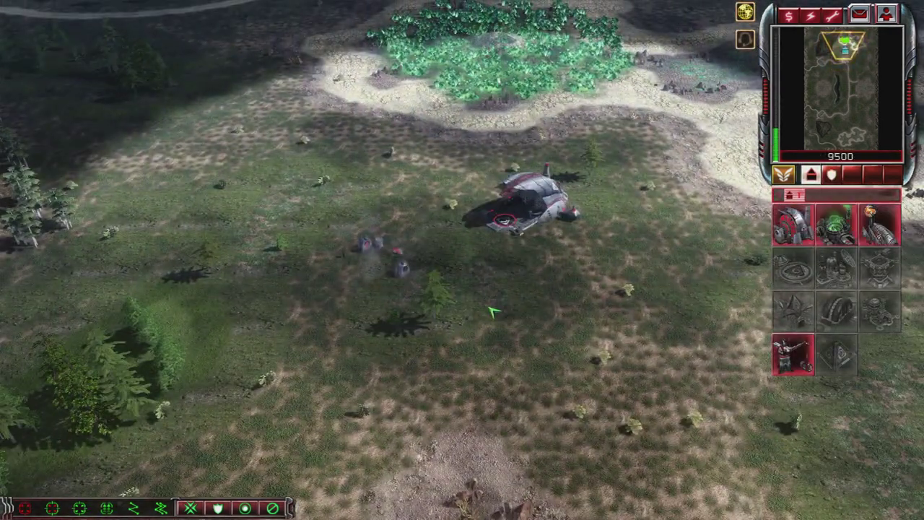
left_click(812, 176)
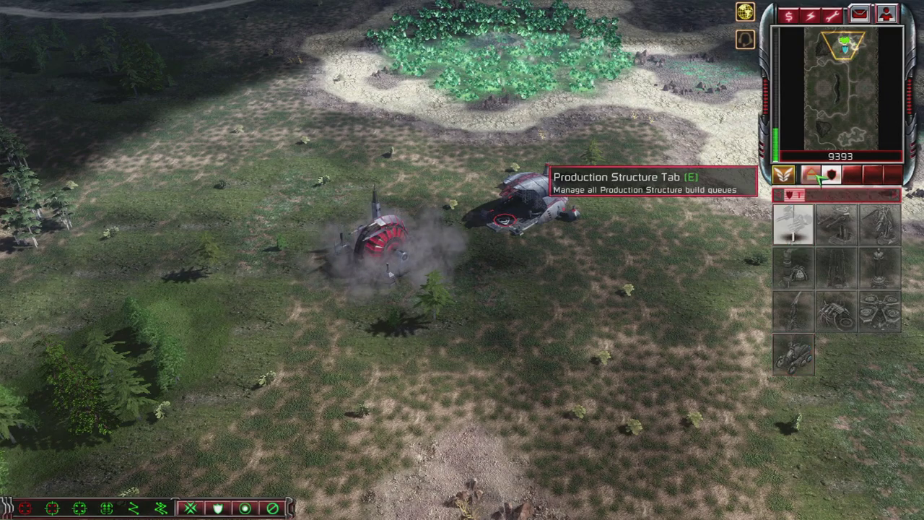
key("Down")
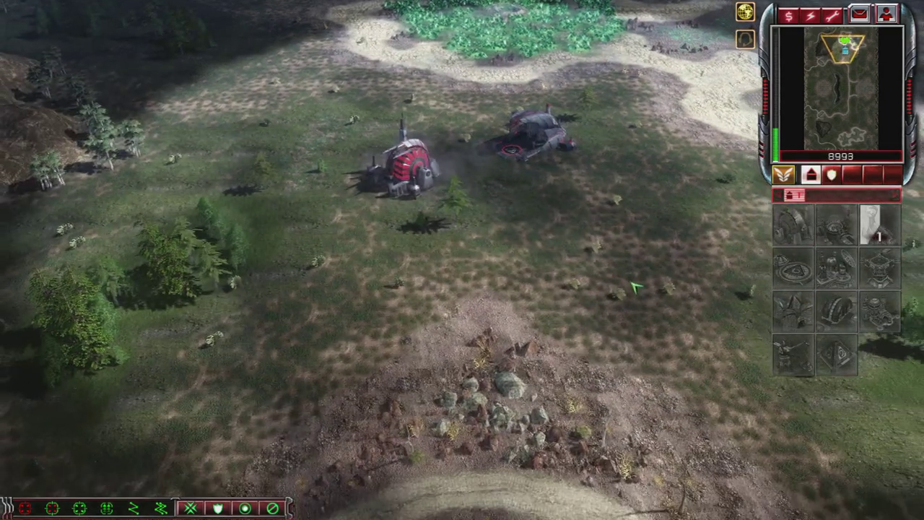
key("Left")
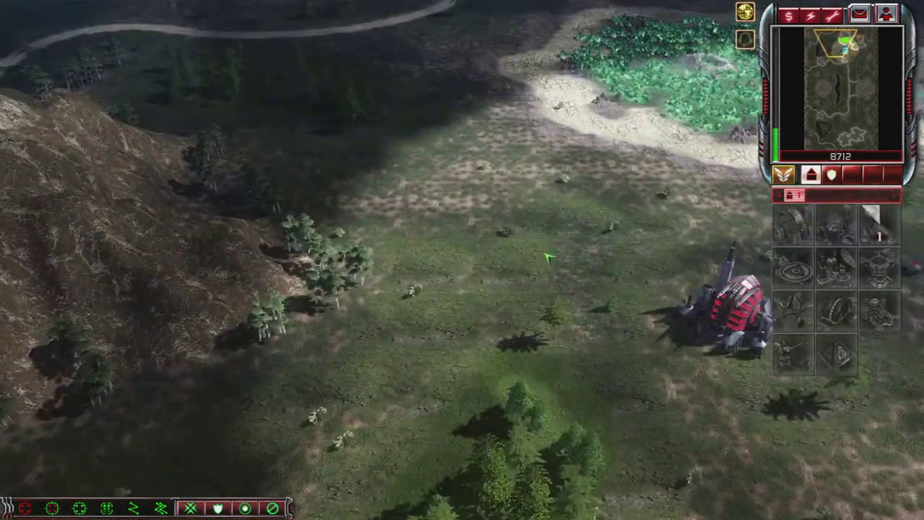
key("Up")
left_click(496, 211)
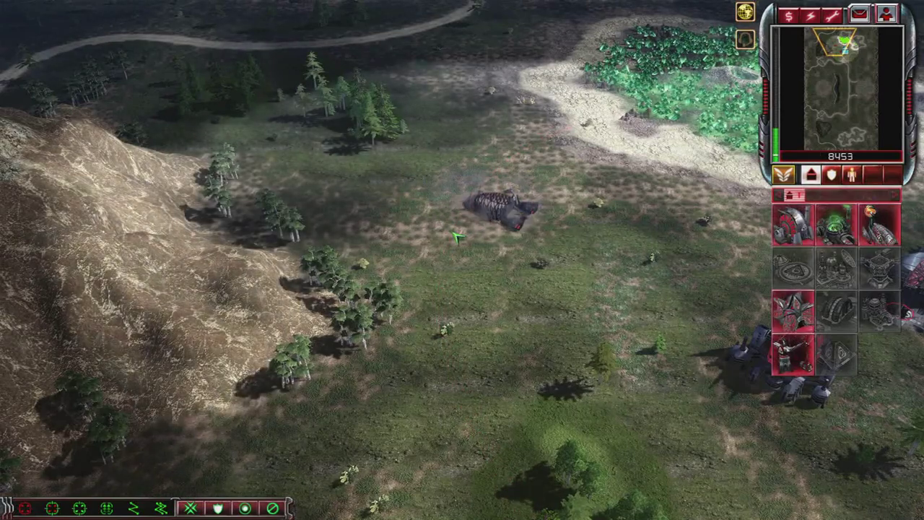
Step: Set the new Hand of Nod's rally point to the north-west and ready another structure
left_click(506, 204)
key("Left")
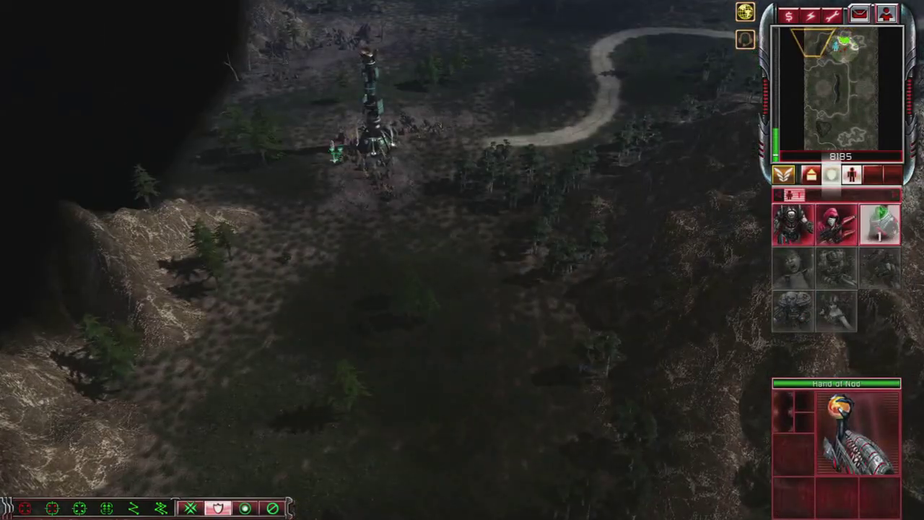
left_click(336, 152)
key("Right")
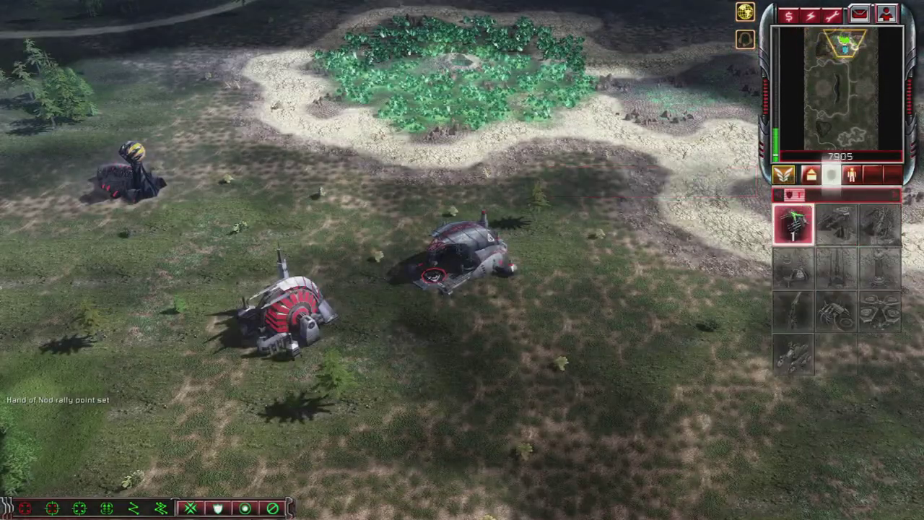
key("Down")
key("Left")
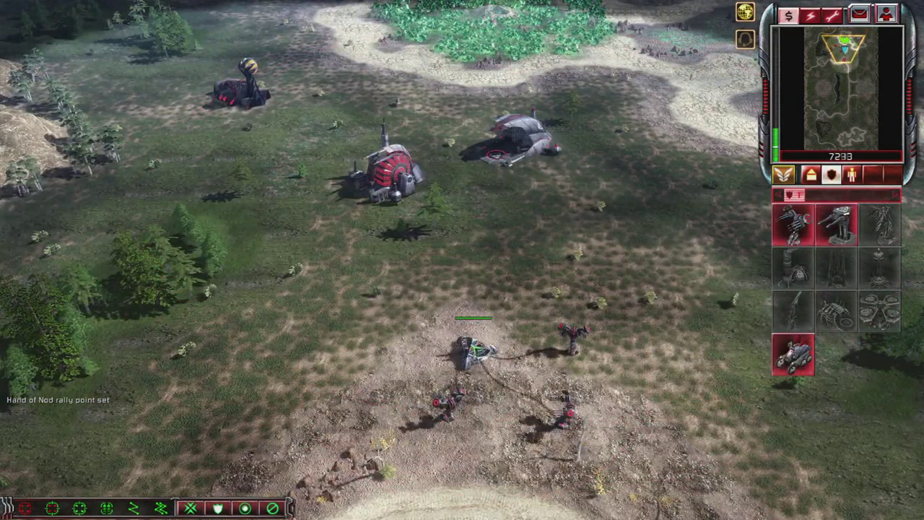
Step: Select the infantry squad south of the base and scout the map around the base
left_click_drag(491, 292, 514, 325)
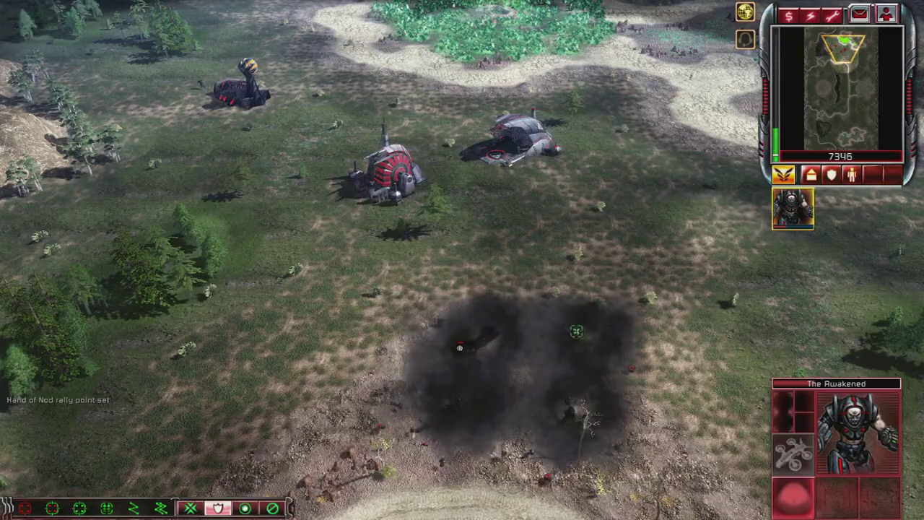
key("Left")
key("Up")
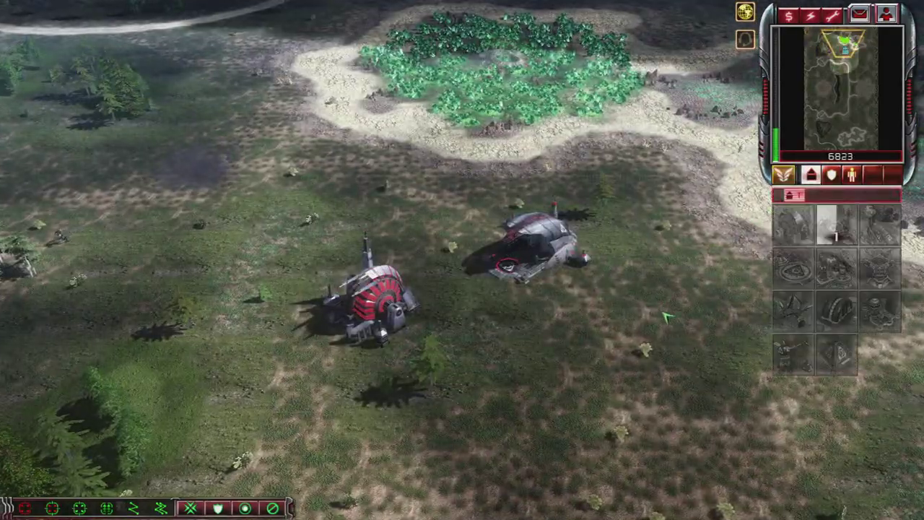
key("Down")
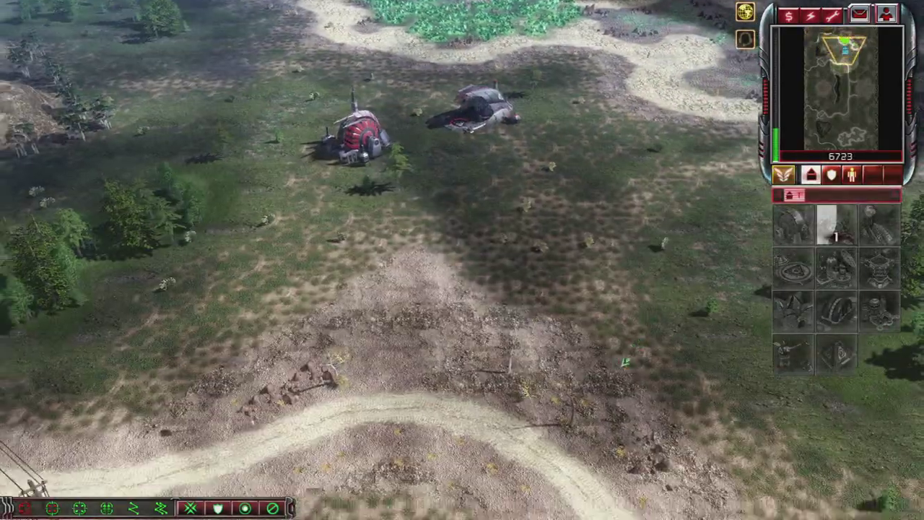
key("Down")
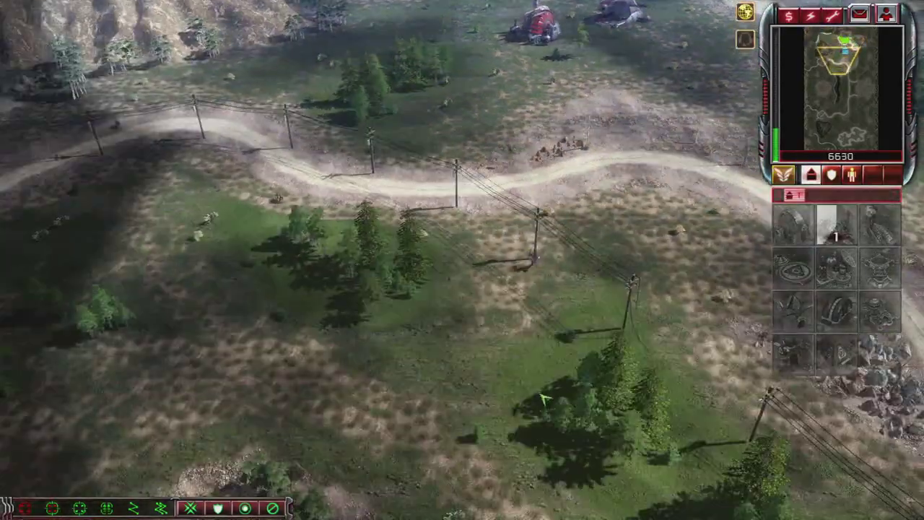
key("Right")
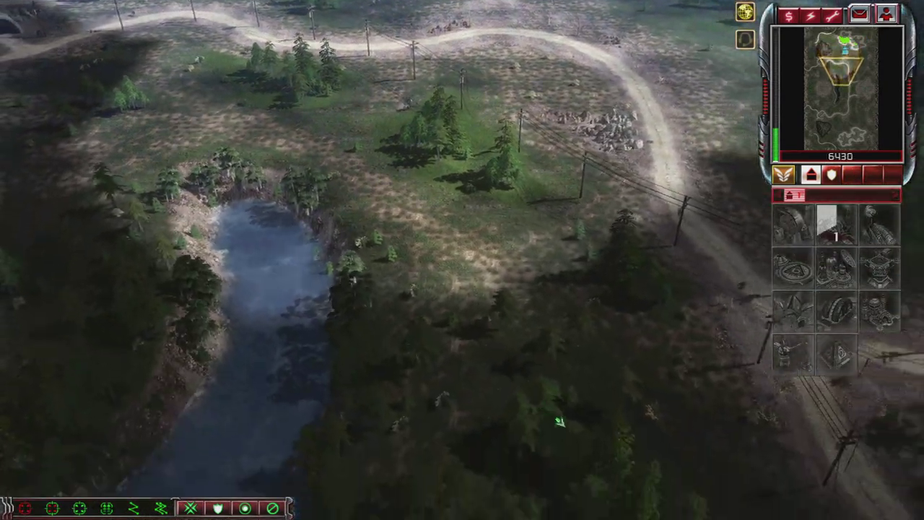
key("Up")
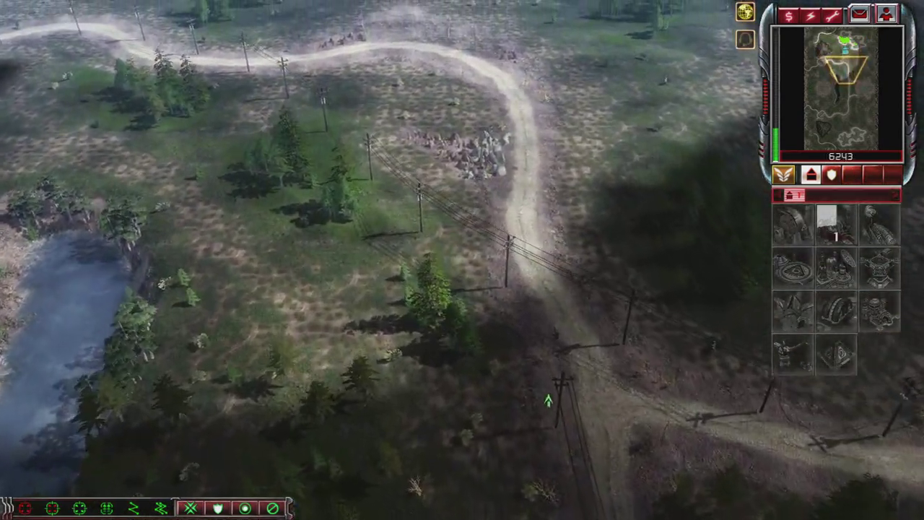
key("Up")
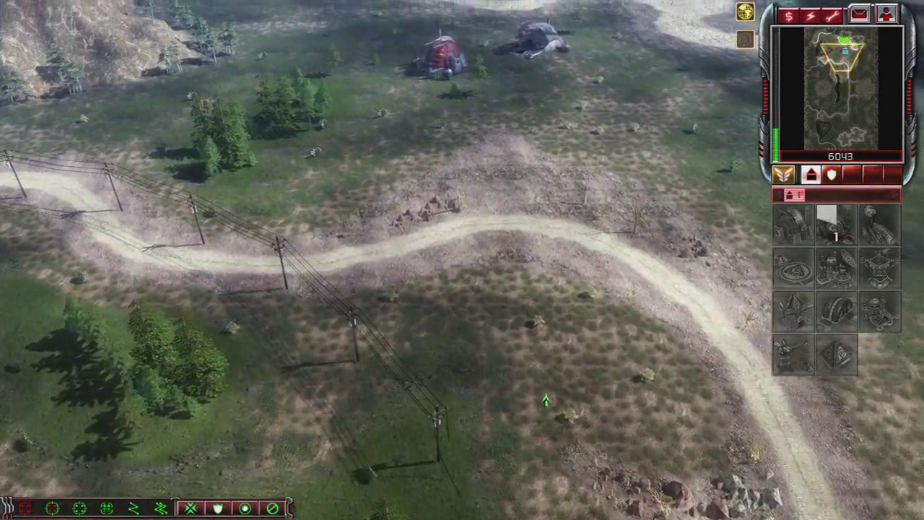
key("Up")
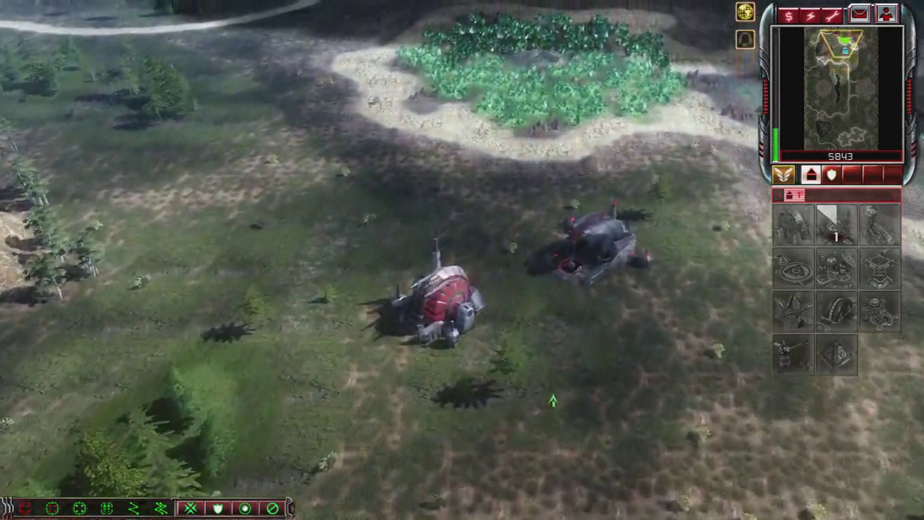
key("Up")
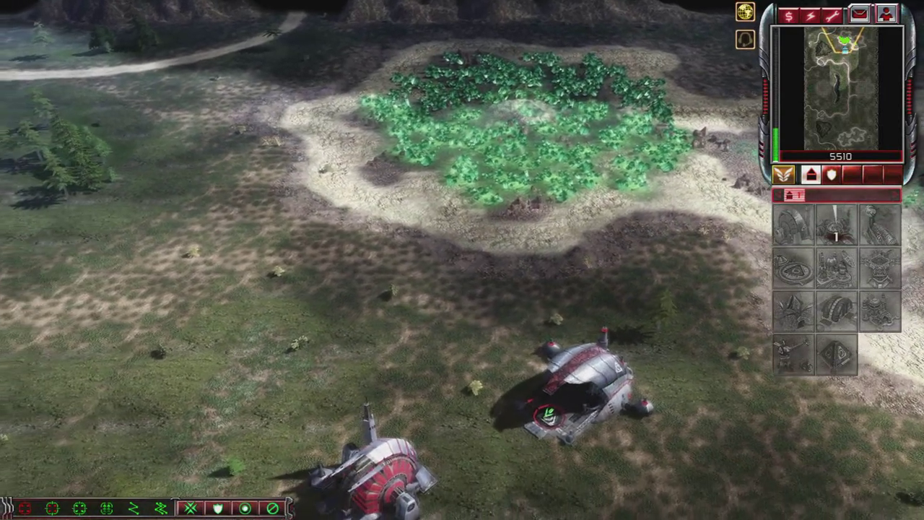
key("Up")
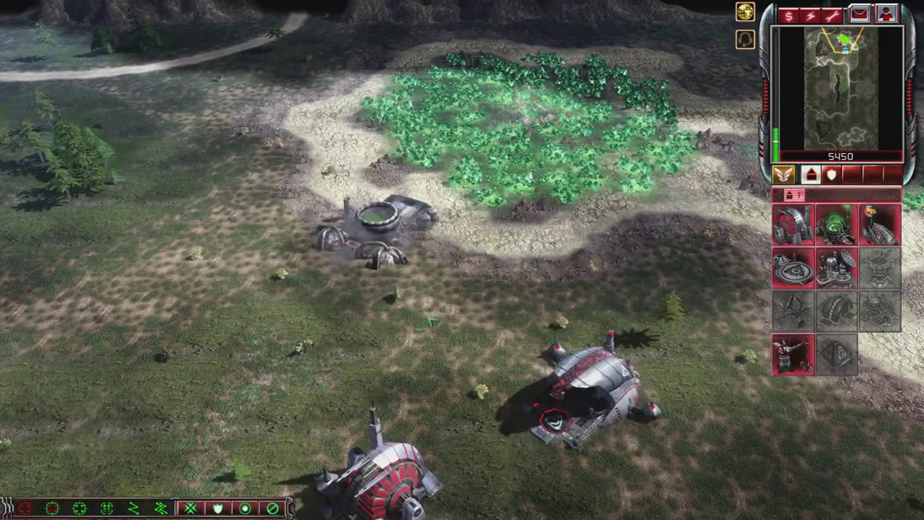
key("Down")
key("Left")
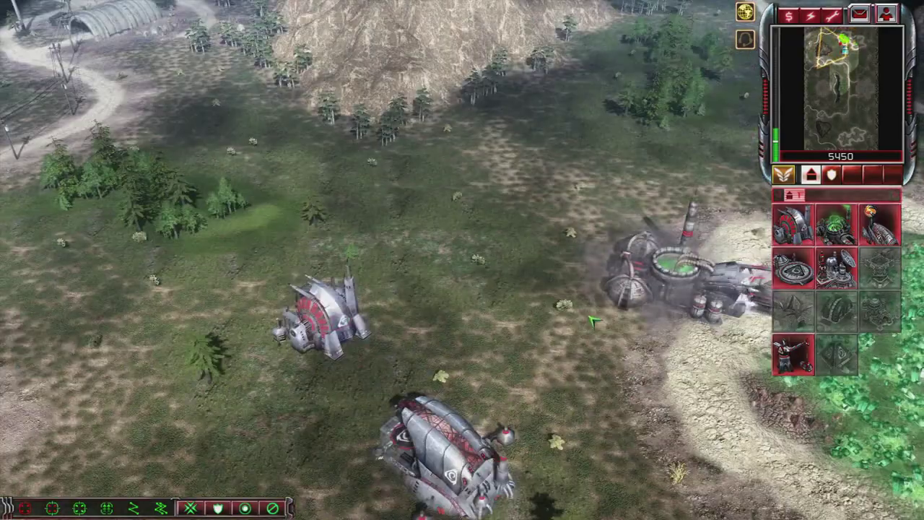
scroll(505, 325, "up", 3)
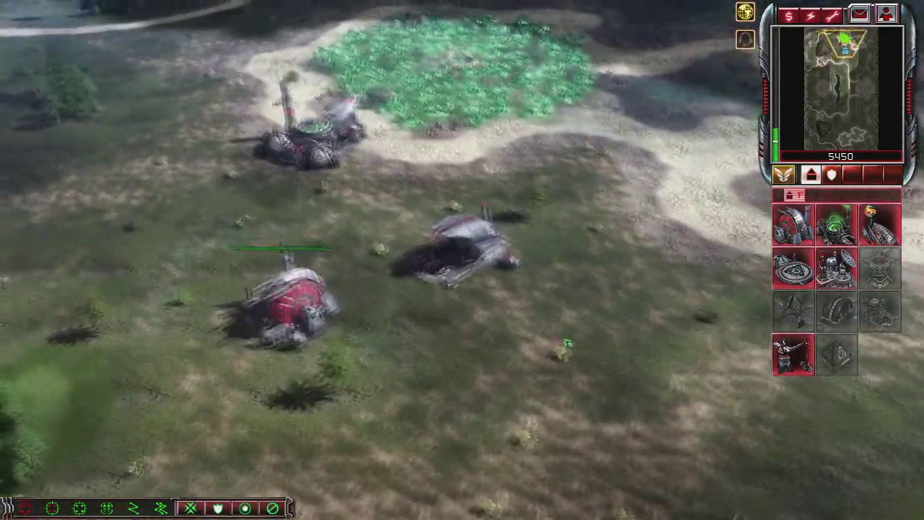
scroll(582, 373, "up", 2)
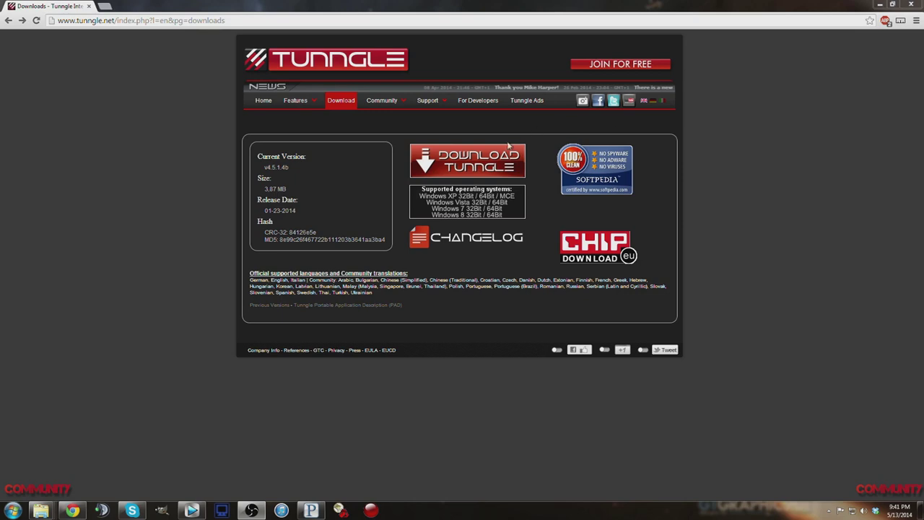
Step: Go from the Tunngle setup file page through its download mirrors to the fourth mirror
left_click(487, 157)
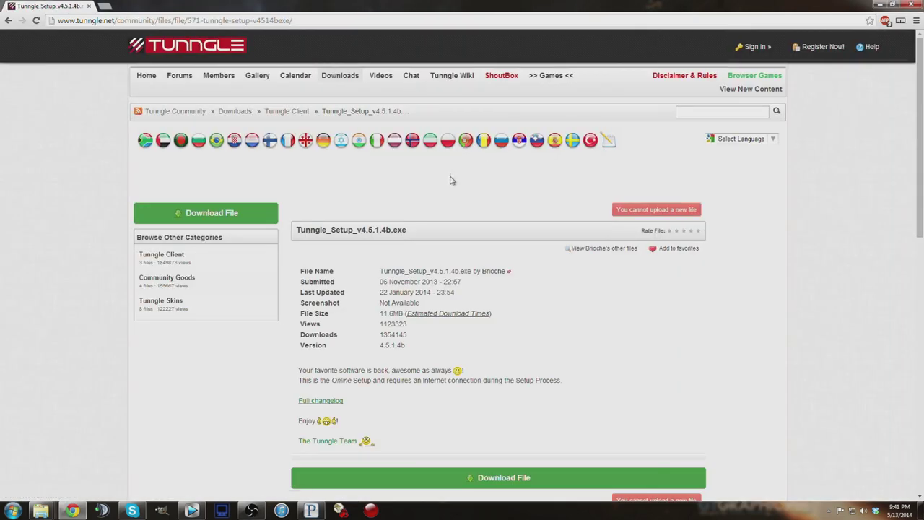
scroll(434, 182, "down", 1)
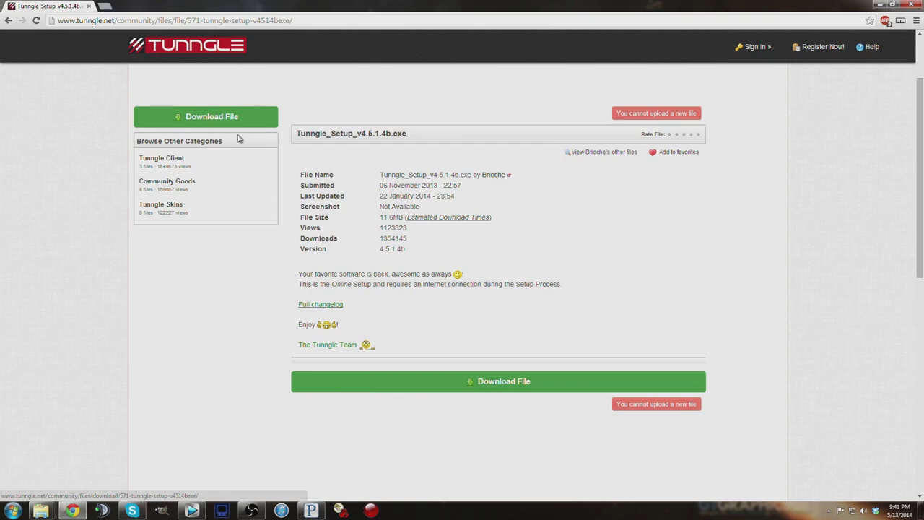
left_click(185, 118)
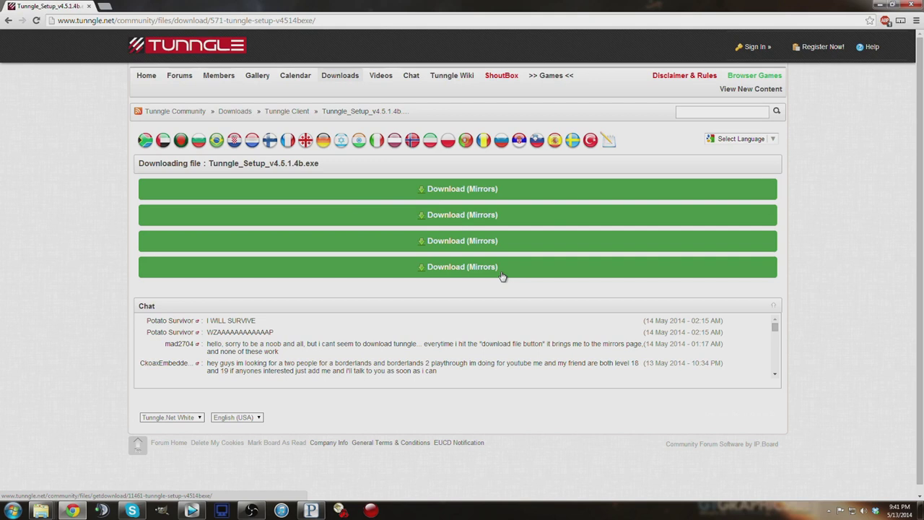
left_click(463, 269)
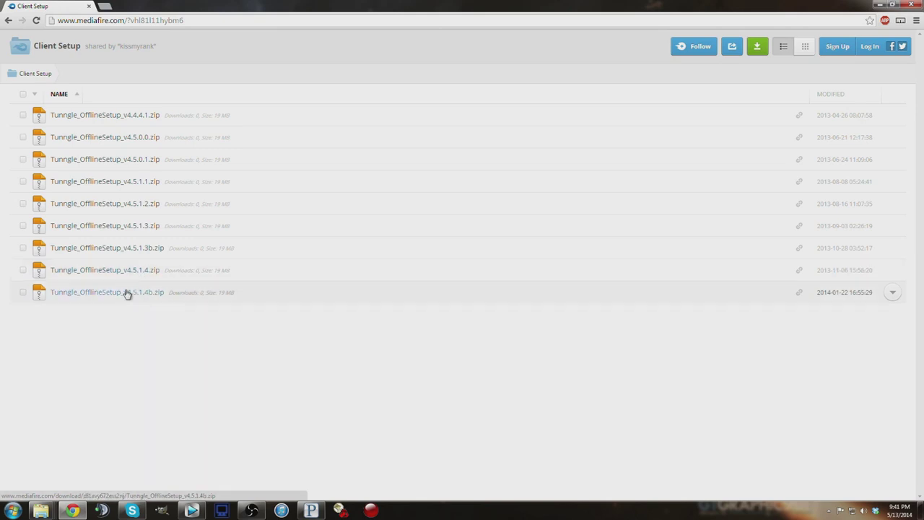
Step: Download Tunngle_OfflineSetup_v4.5.1.4b.zip from MediaFire, then close the browser
left_click(124, 294)
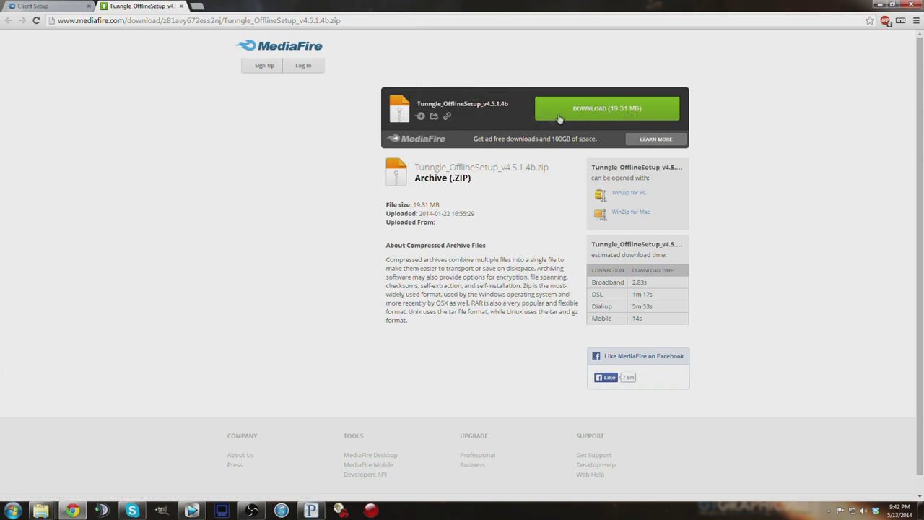
left_click(594, 115)
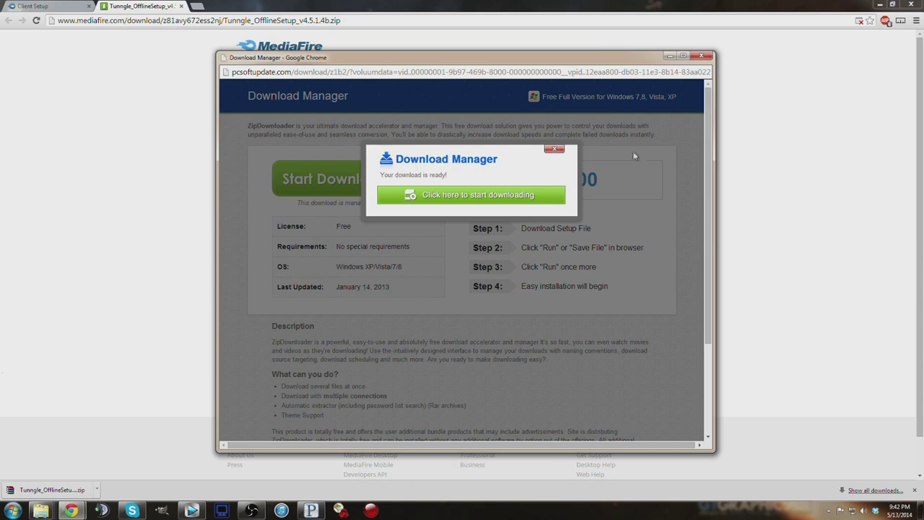
left_click(701, 56)
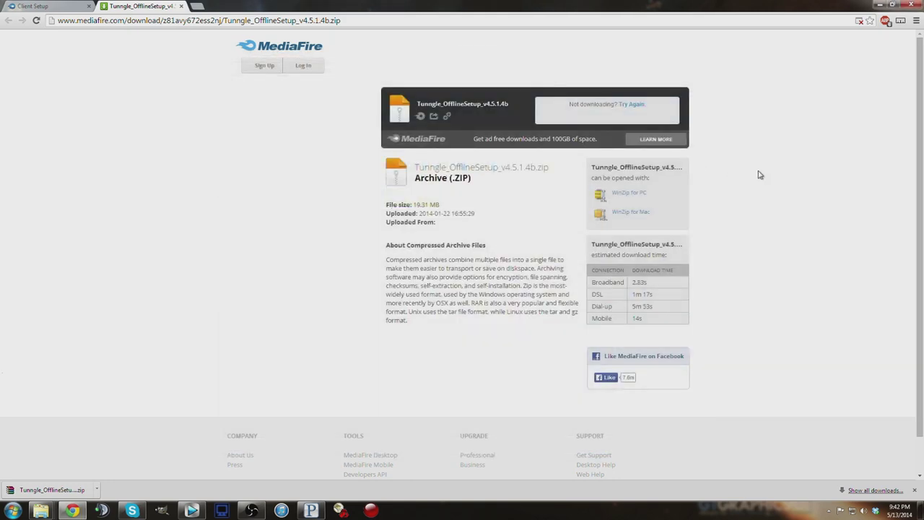
left_click(912, 5)
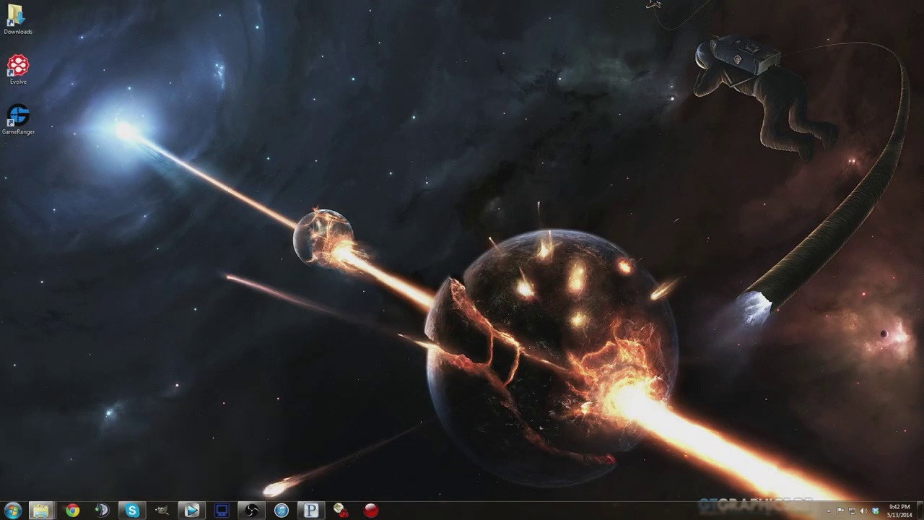
Step: Extract Tunngle_OfflineSetup_v4.5.1.4b.zip in Downloads into its own folder
double_click(502, 115)
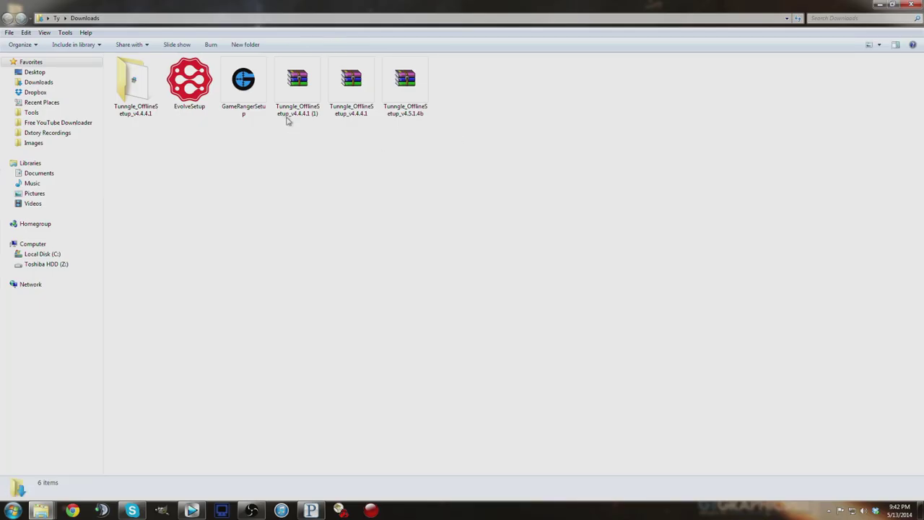
left_click(300, 105)
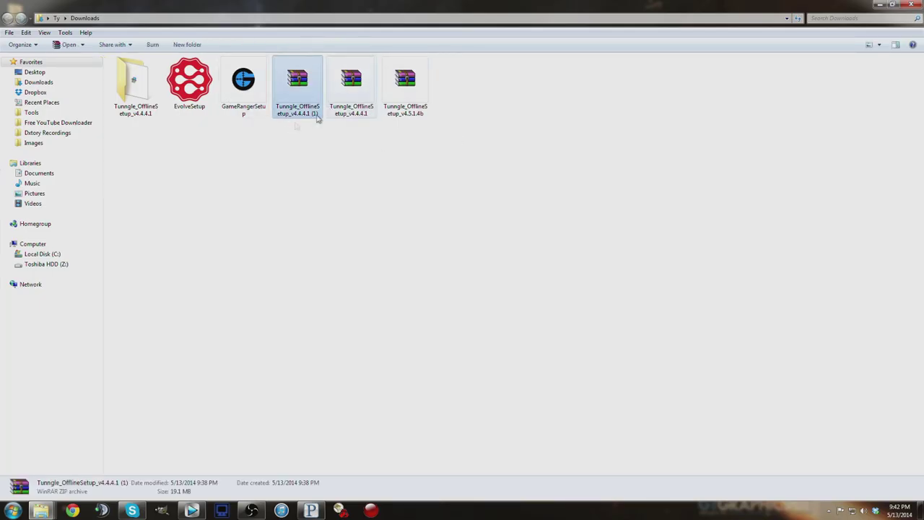
left_click(416, 101)
right_click(418, 96)
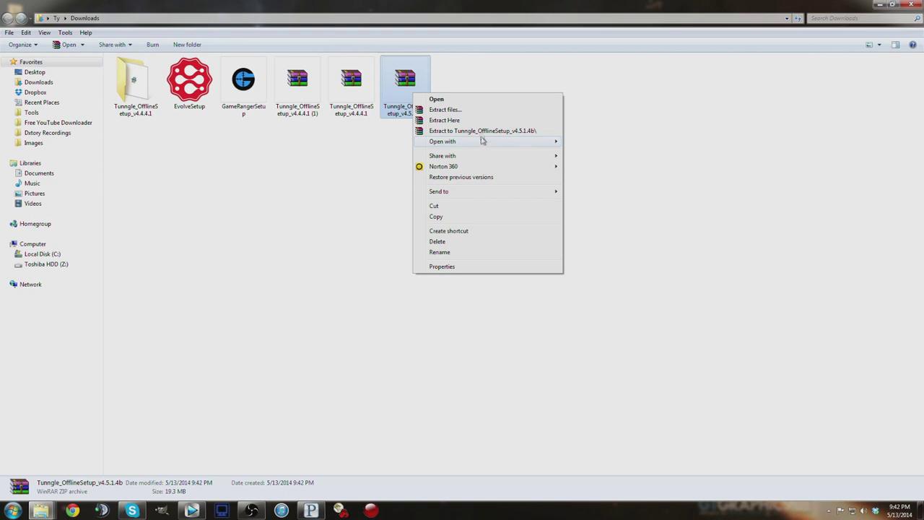
left_click(379, 186)
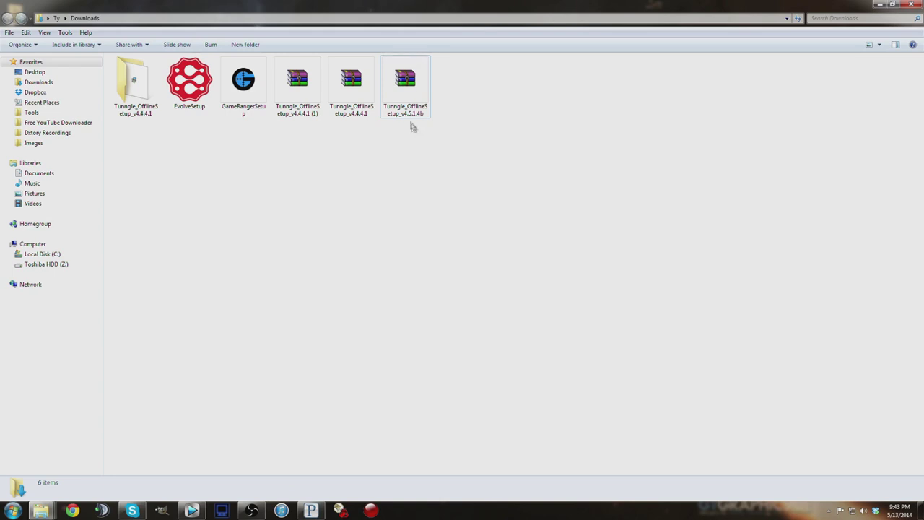
left_click(407, 109)
right_click(402, 102)
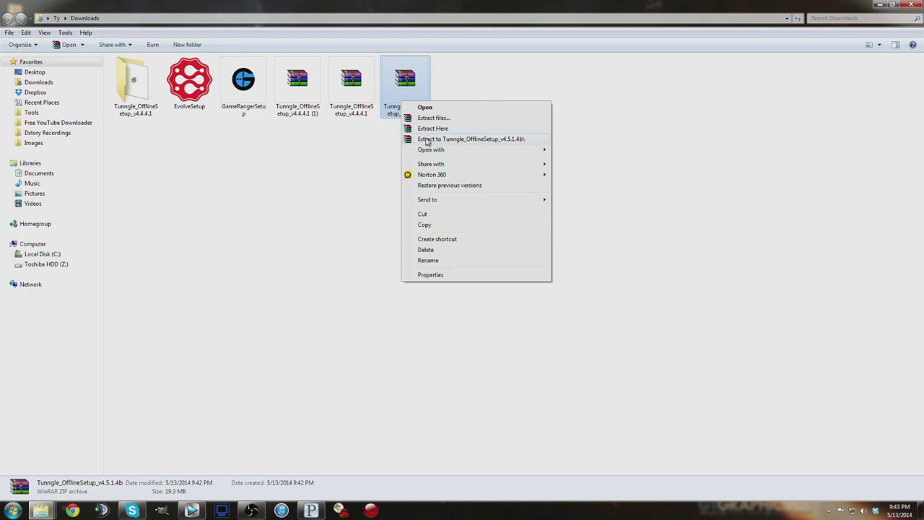
left_click(427, 139)
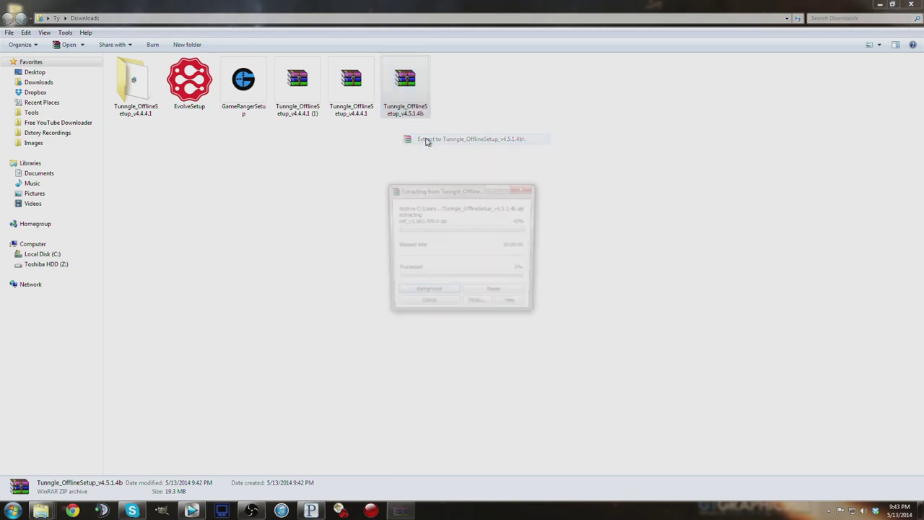
left_click(395, 176)
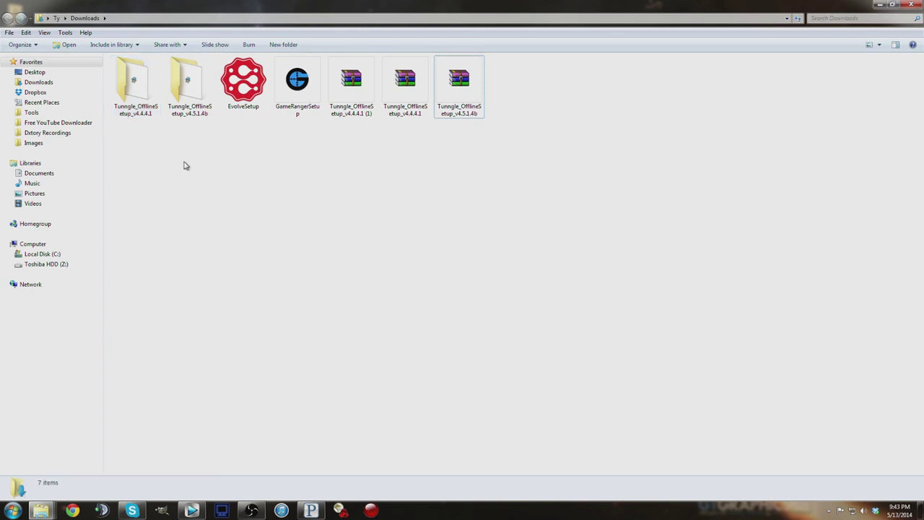
Step: Open the extracted folder and run Tunngle_Setup_v4.5.1.4b past the security warning
left_click(192, 92)
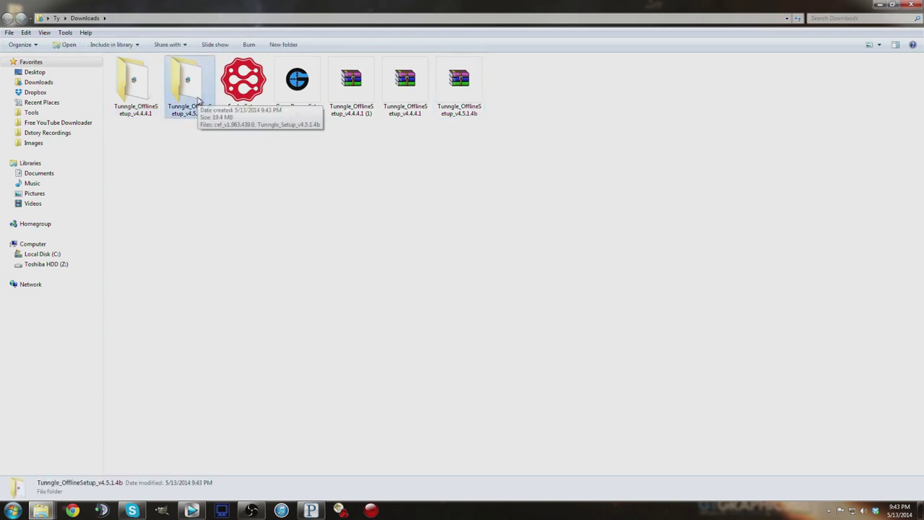
double_click(184, 90)
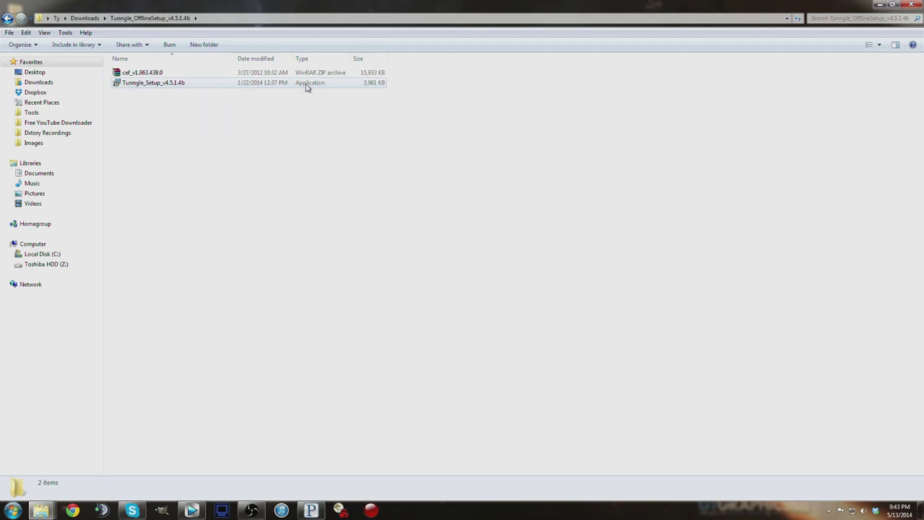
double_click(186, 85)
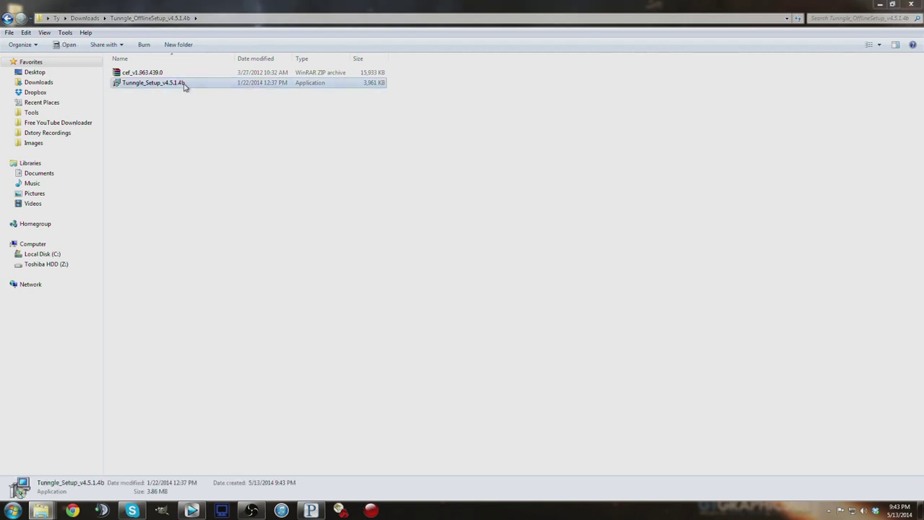
left_click(489, 264)
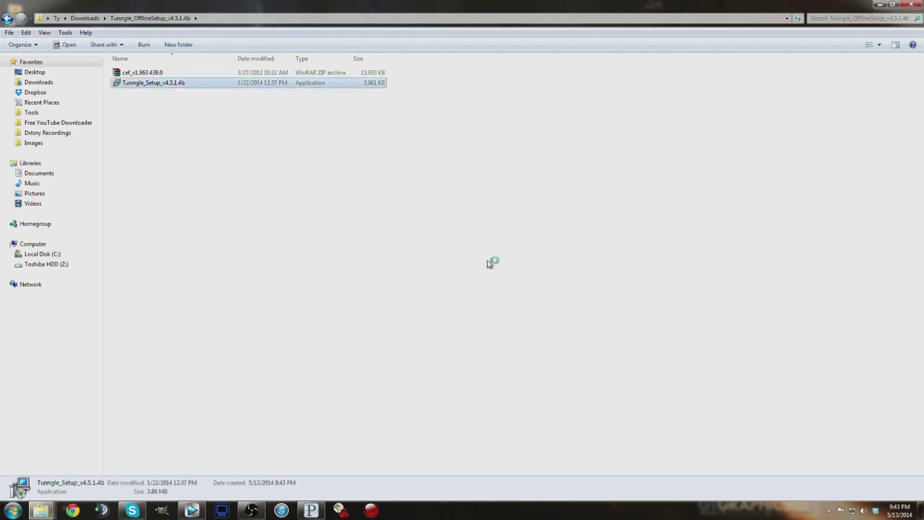
double_click(516, 8)
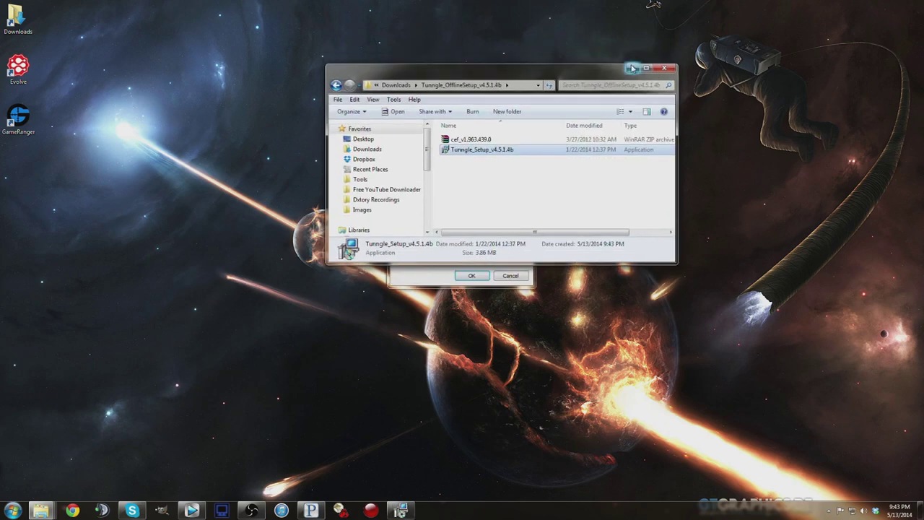
Step: Choose English as the setup language, pass the welcome page, and decline the update check
left_click(633, 68)
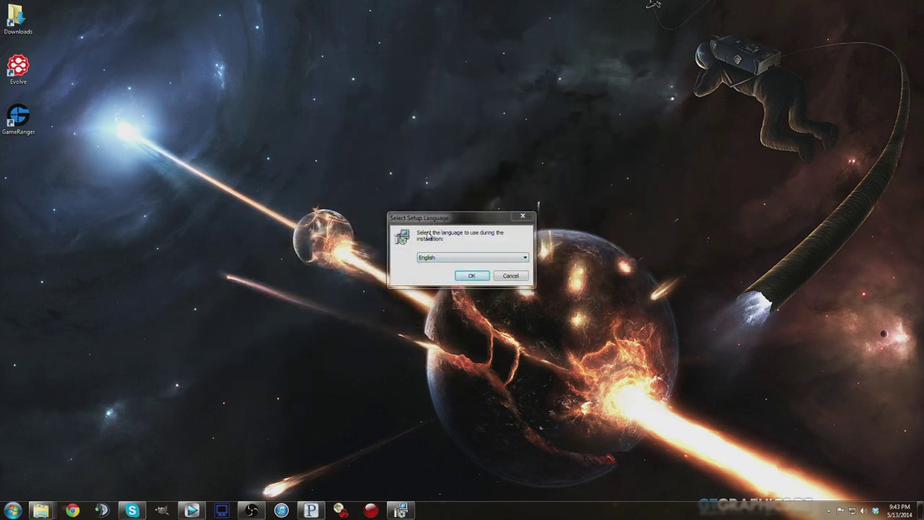
left_click(471, 276)
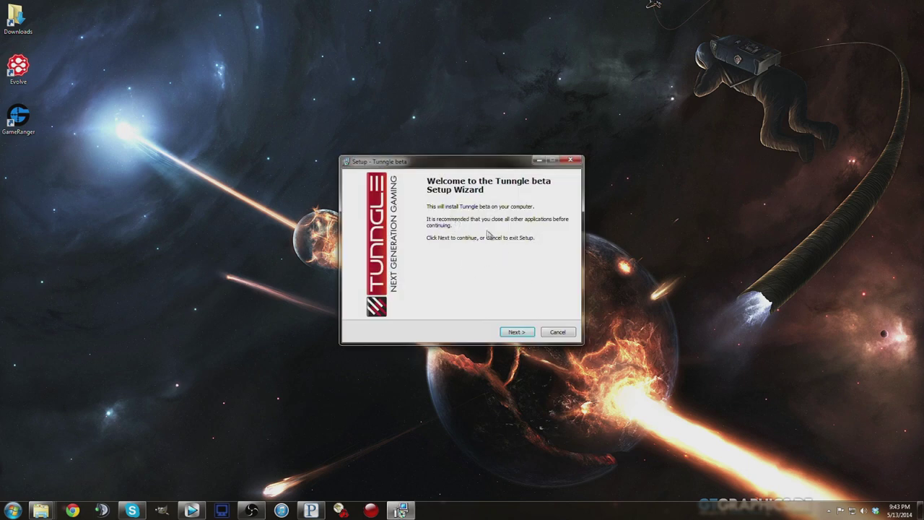
left_click(525, 334)
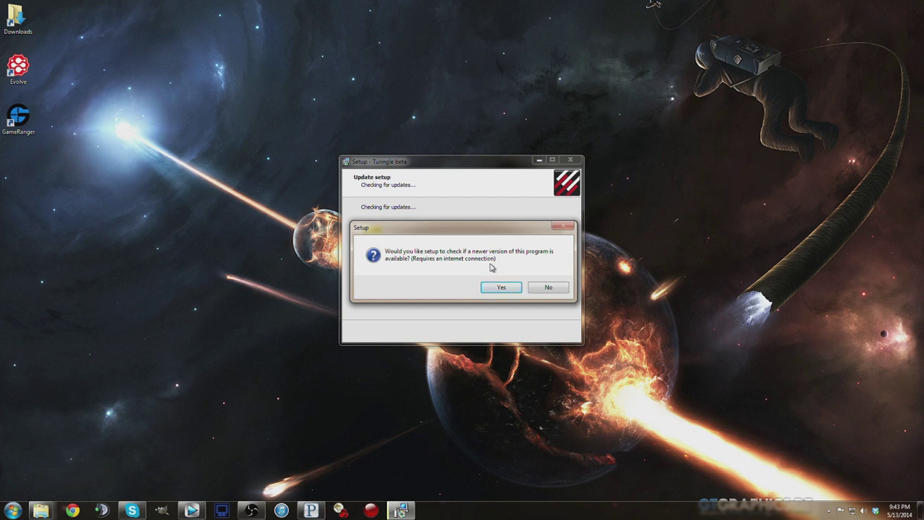
left_click(543, 288)
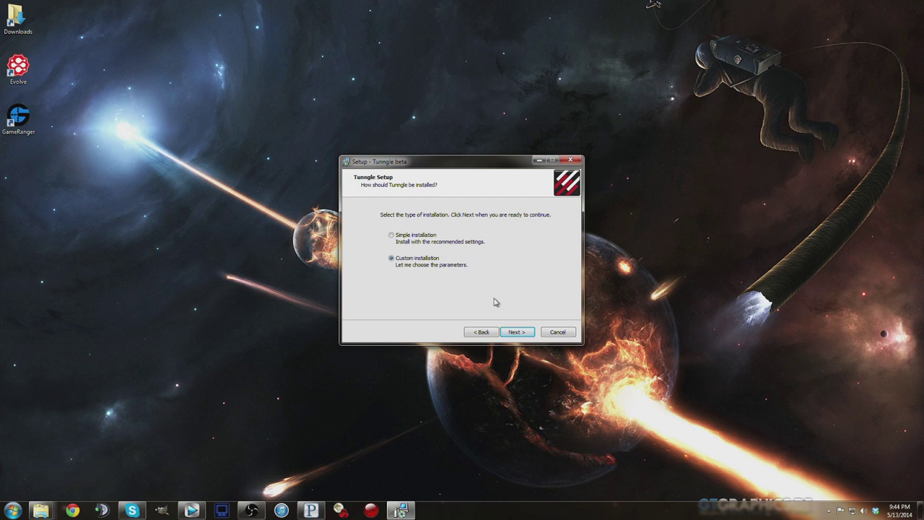
Step: Use Custom installation without the Desktop Gadget, accept the licence, and keep the default folder
left_click(521, 335)
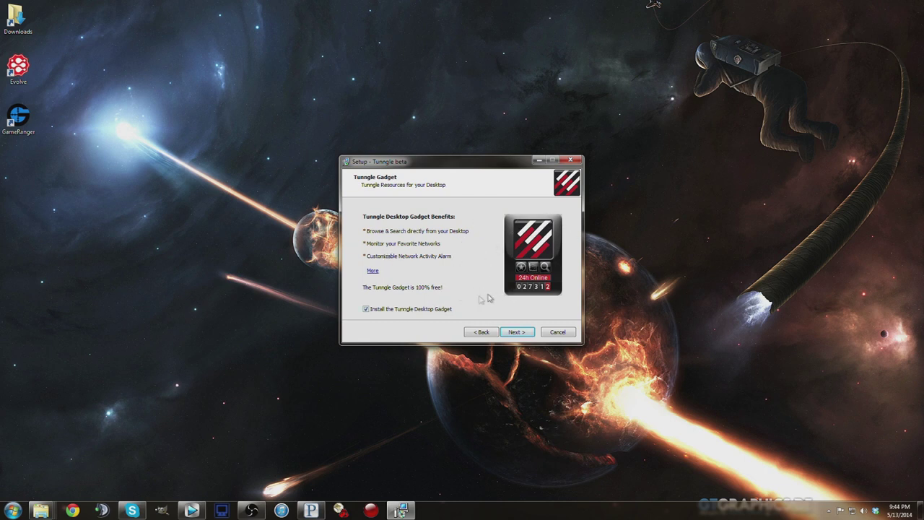
left_click(370, 309)
left_click(515, 331)
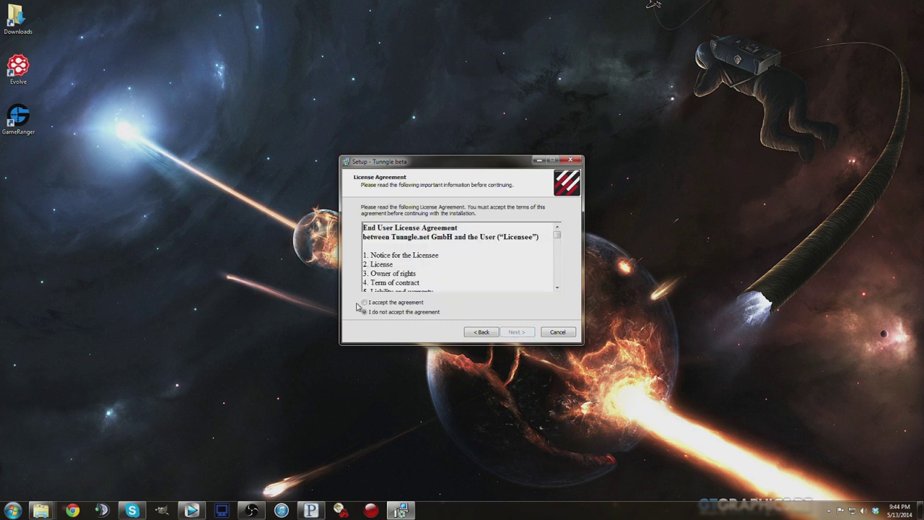
left_click(386, 303)
left_click(518, 332)
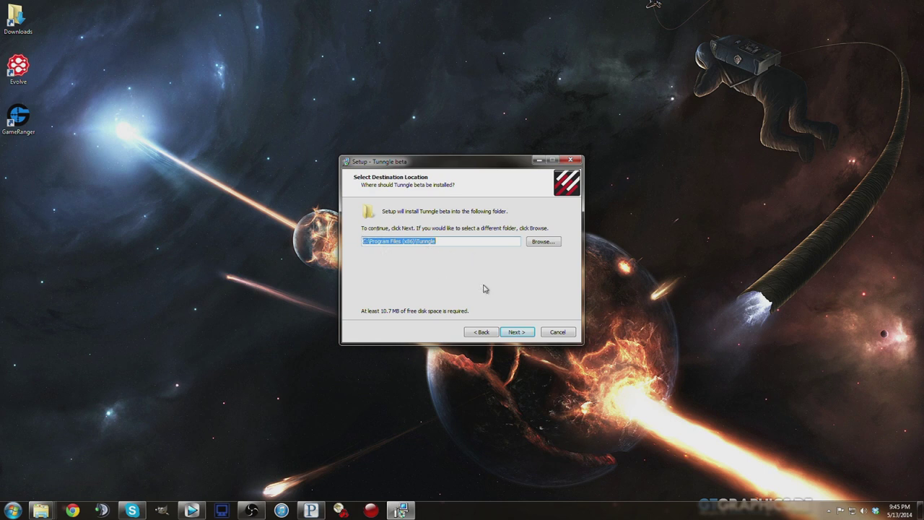
left_click(515, 331)
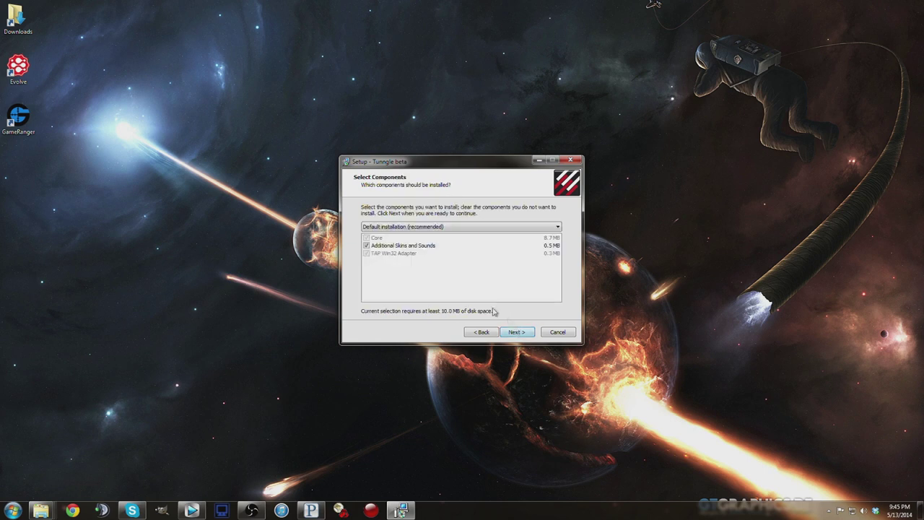
Step: Exclude Additional Skins and Sounds and keep the Start Menu folder enabled
left_click(367, 246)
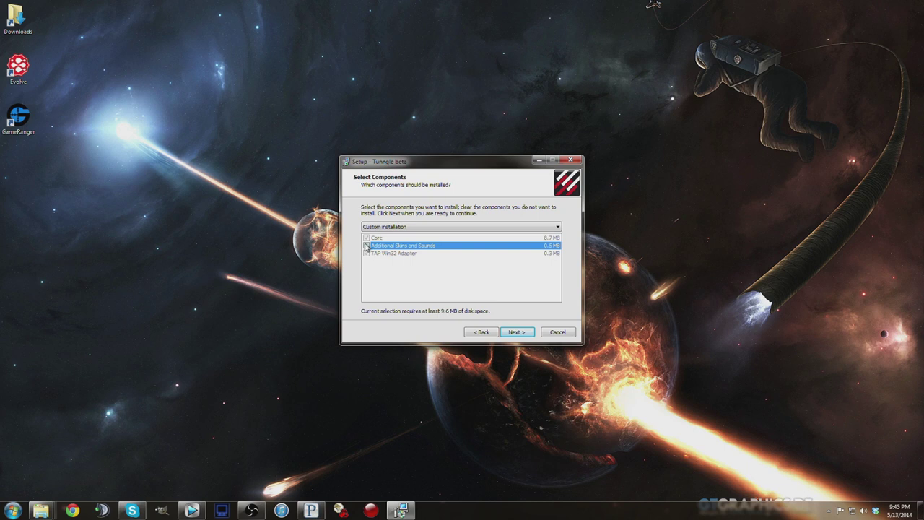
left_click(373, 268)
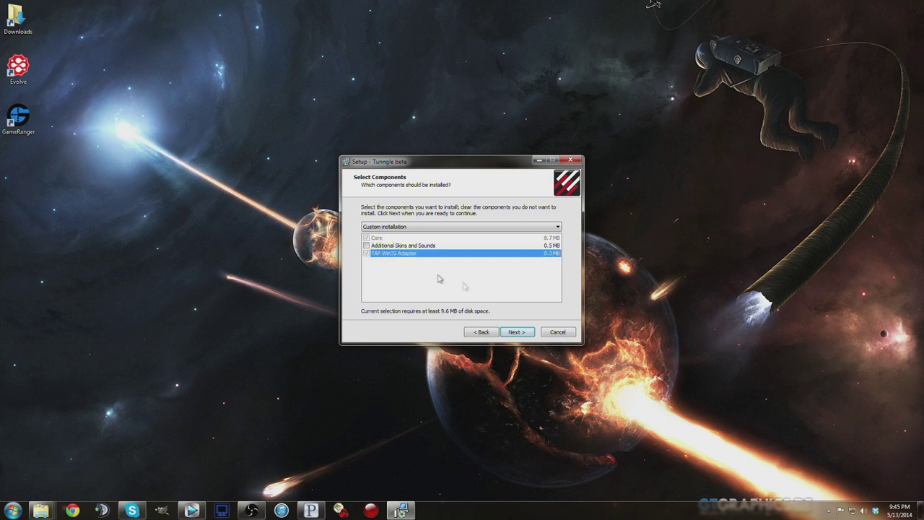
left_click(515, 333)
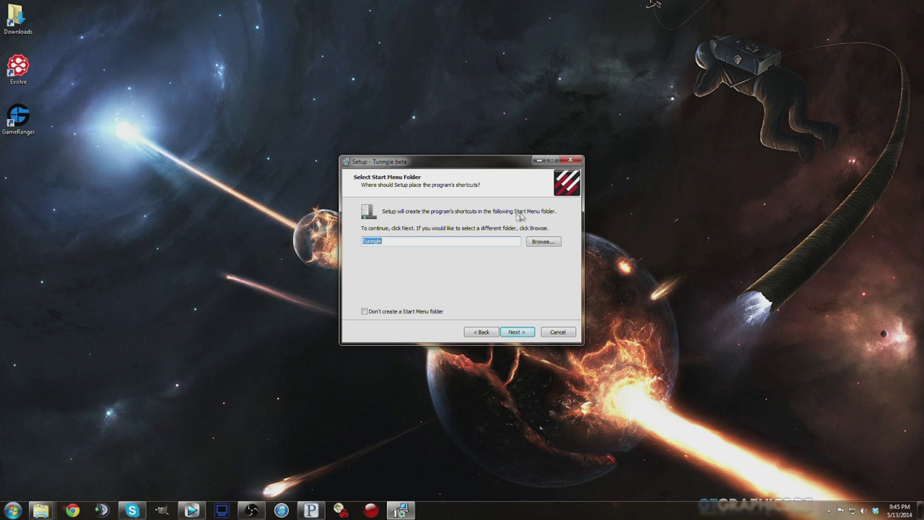
left_click(382, 313)
left_click(382, 314)
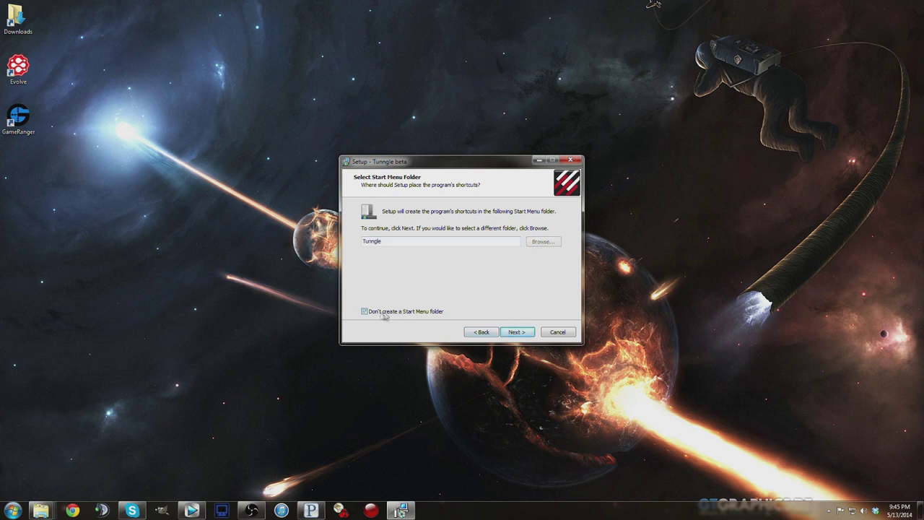
left_click(514, 331)
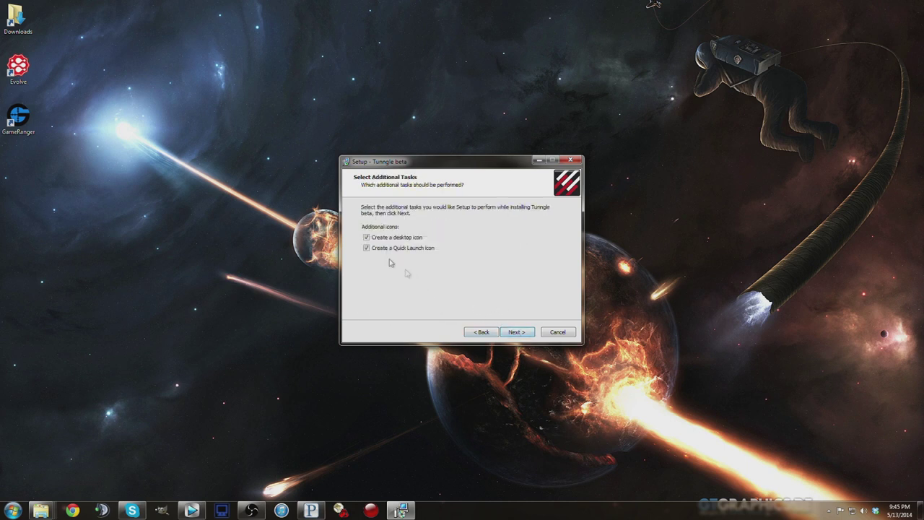
Step: Skip the Quick Launch icon and review the ready-to-install summary, including the TAP Win32 Adapter
left_click(366, 247)
left_click(367, 248)
left_click(368, 248)
left_click(530, 334)
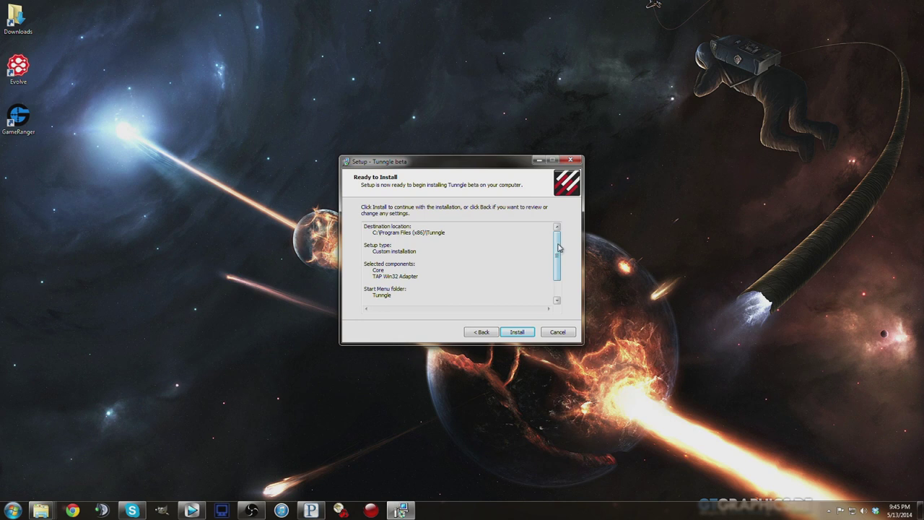
left_click_drag(365, 233, 446, 233)
left_click(441, 263)
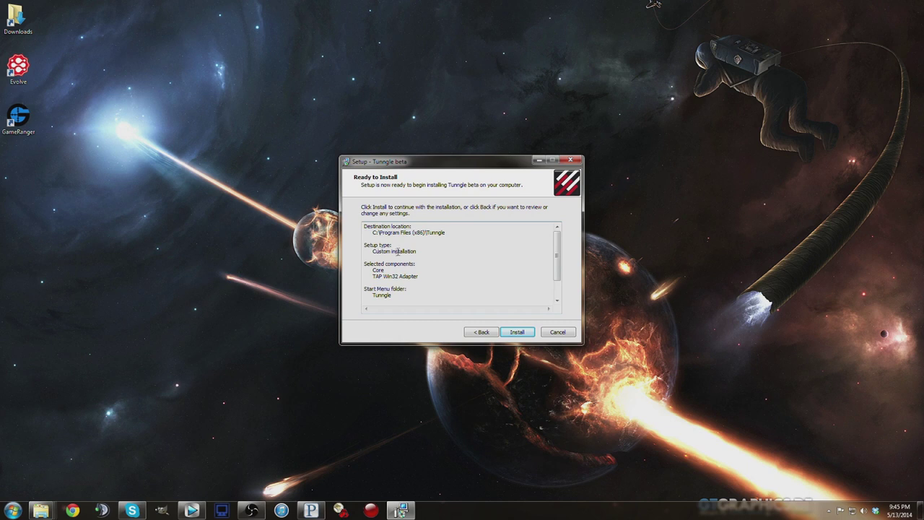
scroll(392, 259, "down", 1)
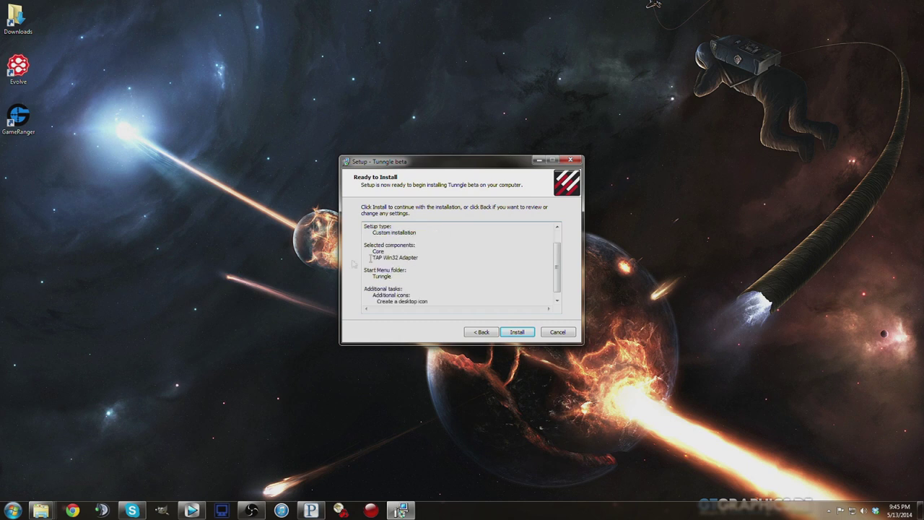
mouse_move(424, 258)
left_mouse_down()
mouse_move(373, 259)
mouse_move(421, 259)
left_mouse_up()
left_click(423, 259)
left_click_drag(421, 260, 372, 259)
left_click(374, 259)
Step: Install Tunngle beta, choose to restart the computer later, and finish the wizard
left_click(509, 331)
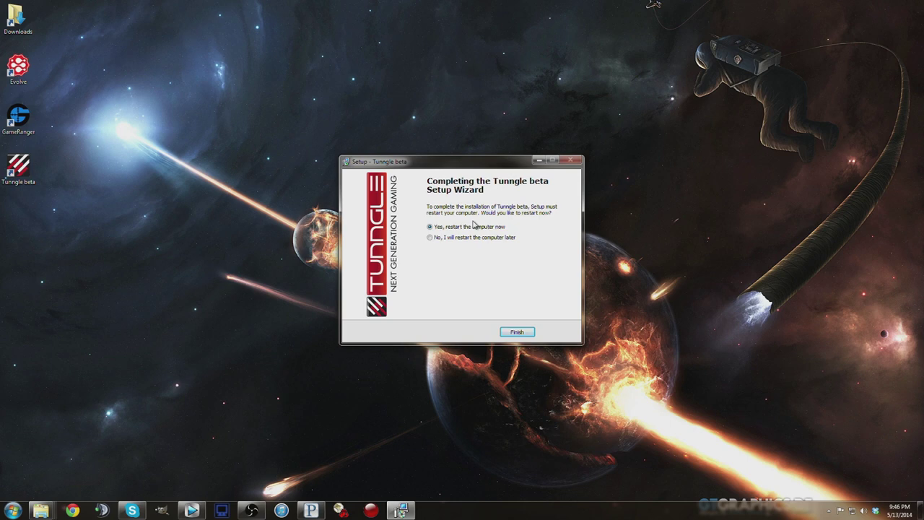
left_click(463, 238)
left_click(524, 332)
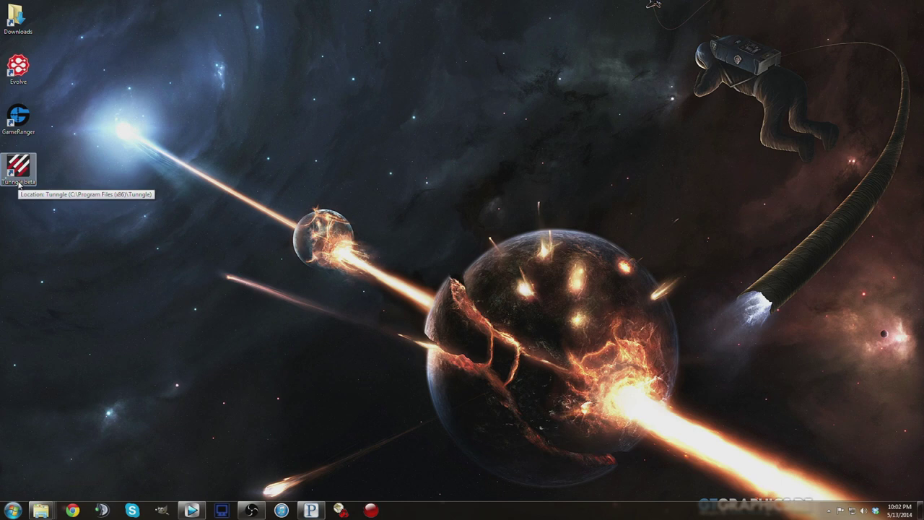
Step: Launch Tunngle beta and lower its Volume Mixer level to about 40
double_click(19, 180)
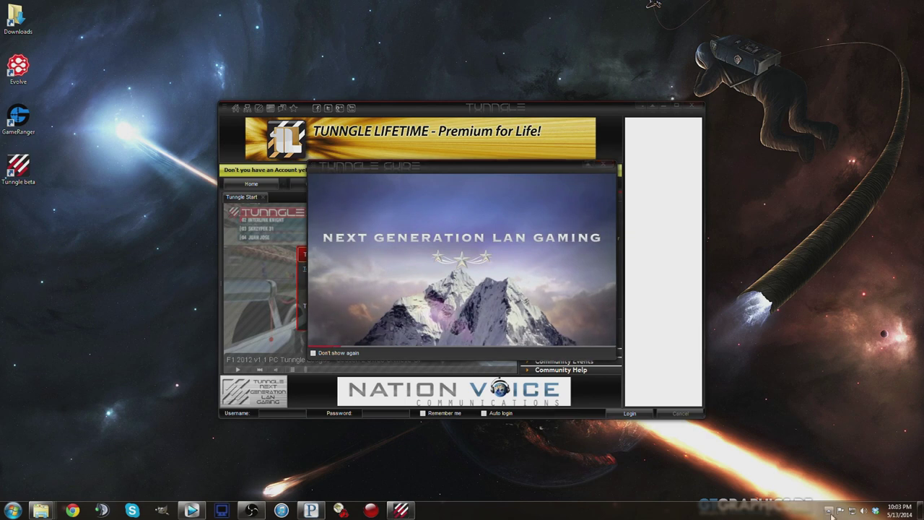
left_click(864, 511)
left_click(864, 483)
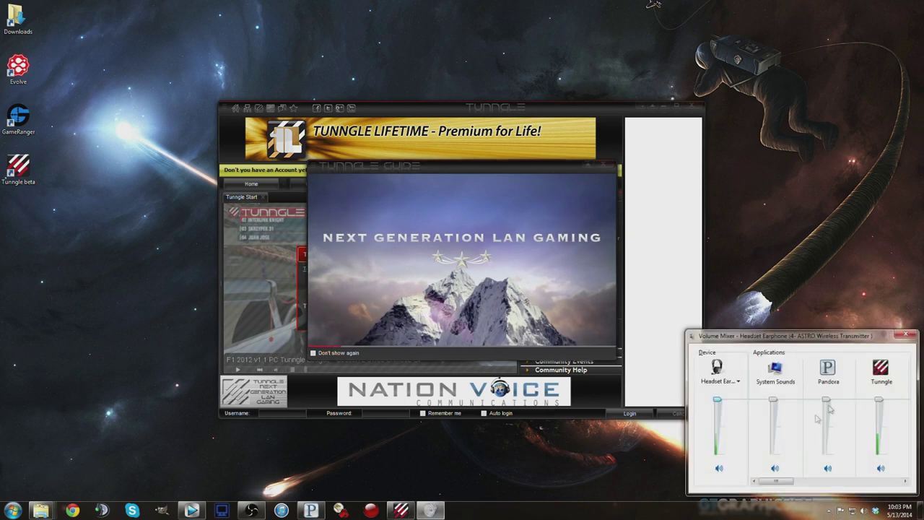
left_click_drag(879, 401, 881, 469)
left_click_drag(818, 338, 820, 334)
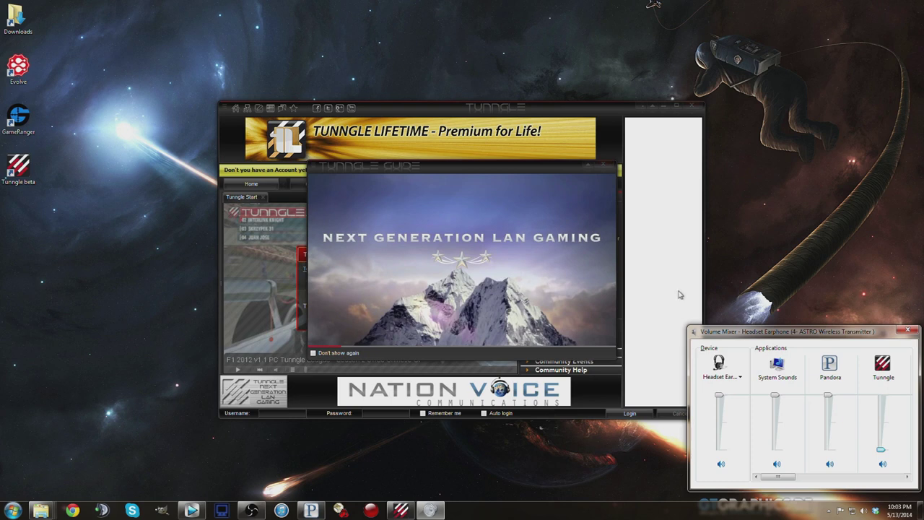
left_click_drag(834, 333, 835, 333)
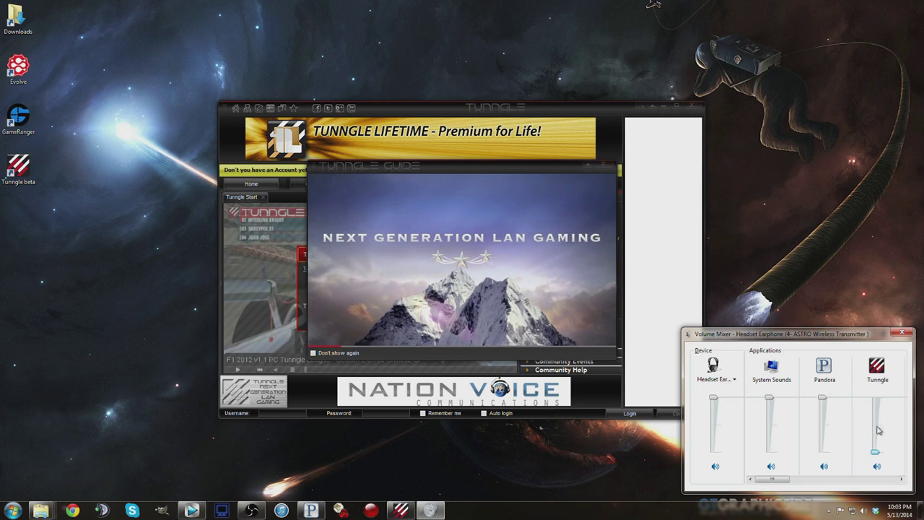
left_click(902, 333)
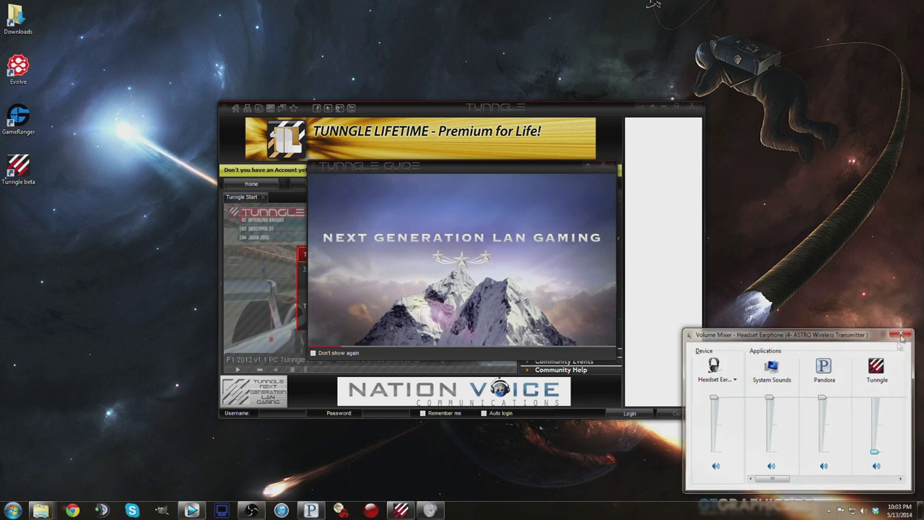
Step: Turn Tunngle's mixer volume down to 0 and dismiss the Tunngle Guide popup
left_click(863, 509)
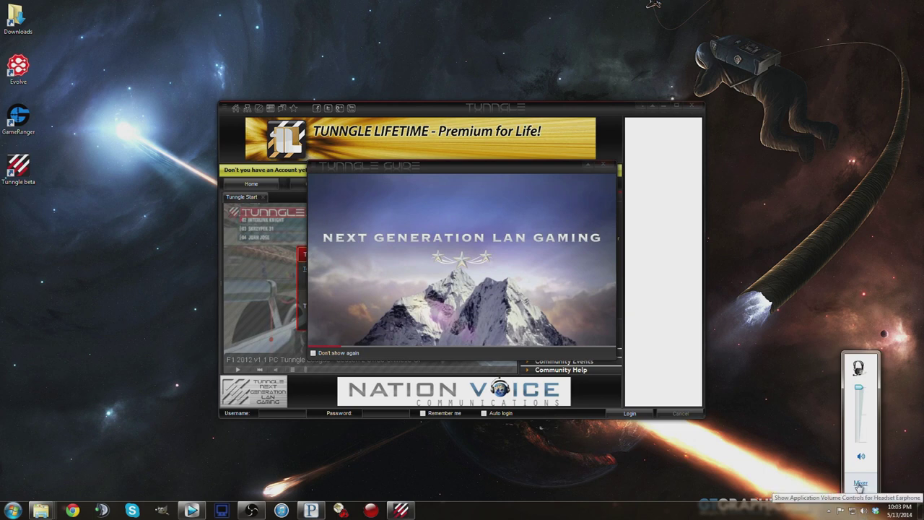
left_click(861, 484)
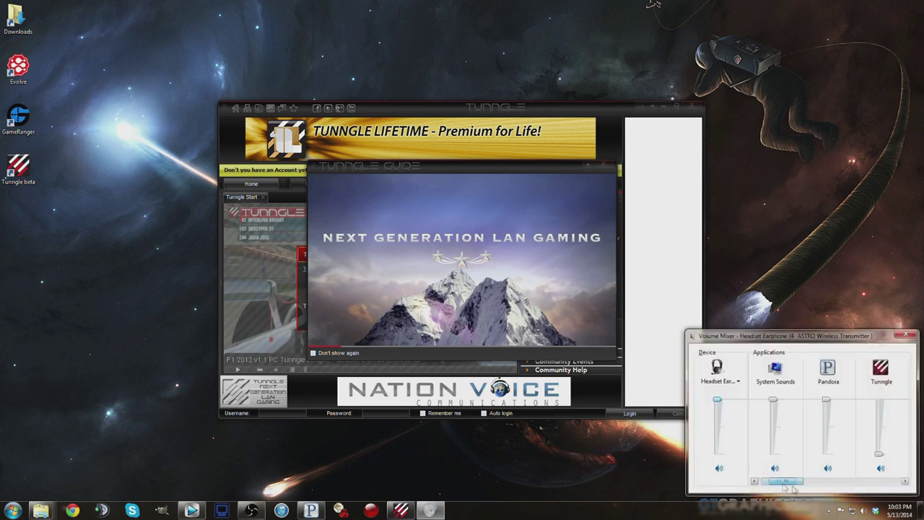
left_click_drag(793, 488, 807, 482)
mouse_move(824, 455)
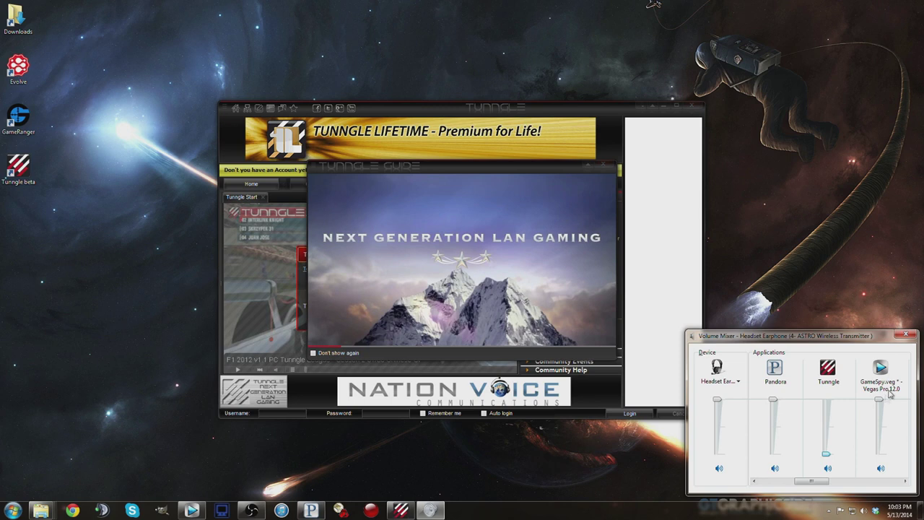
left_click(902, 334)
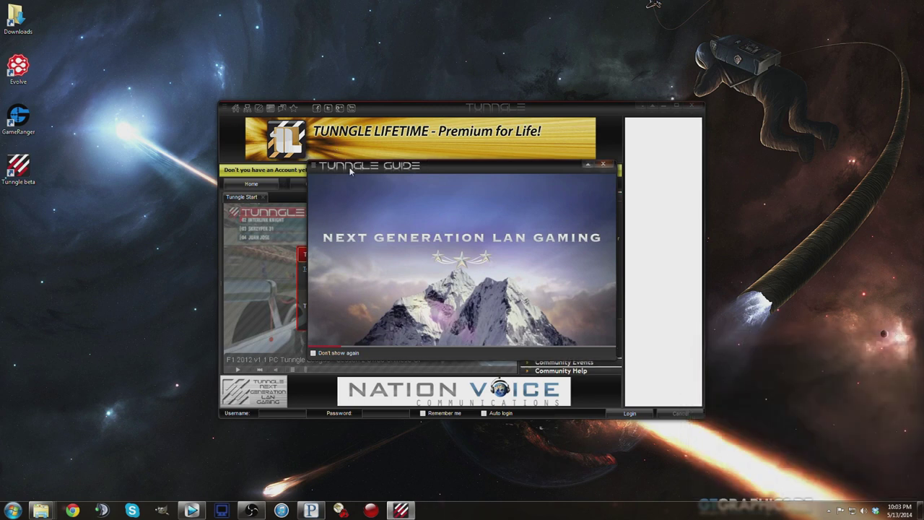
left_click(605, 167)
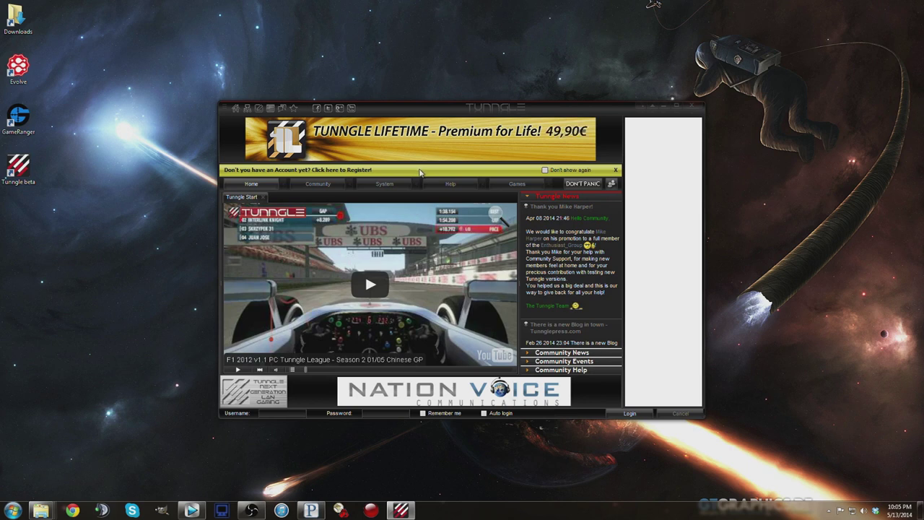
Step: Log in to Tunngle with the account username and password, enabling Remember me and Auto login
left_click(278, 413)
type("iSp")
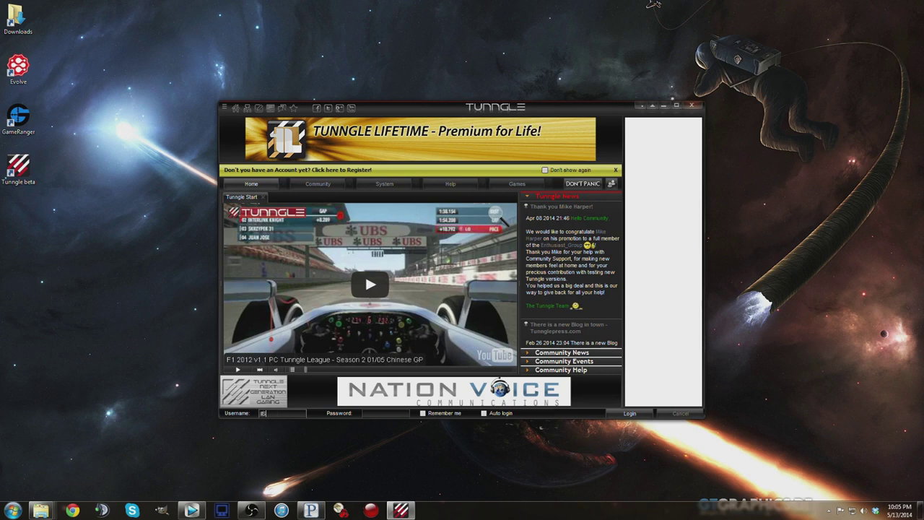
type("artacus")
key("Tab")
type("*********")
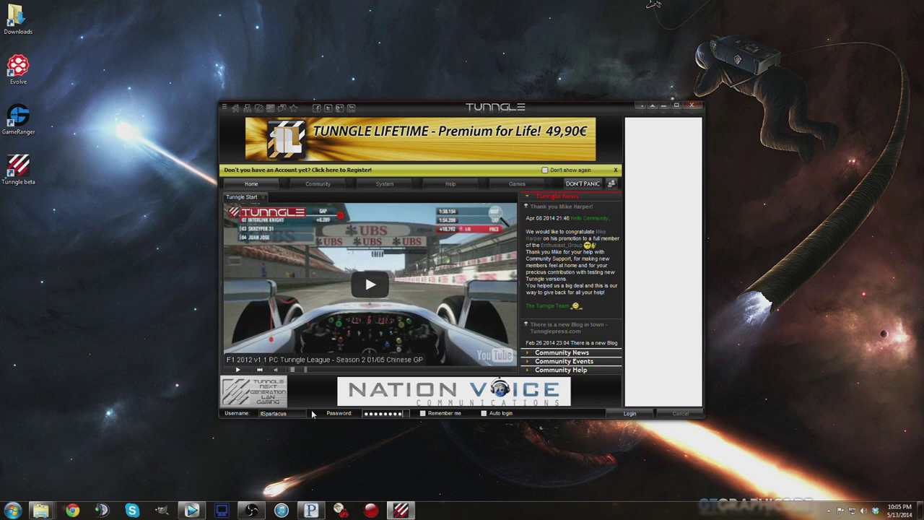
left_click(422, 413)
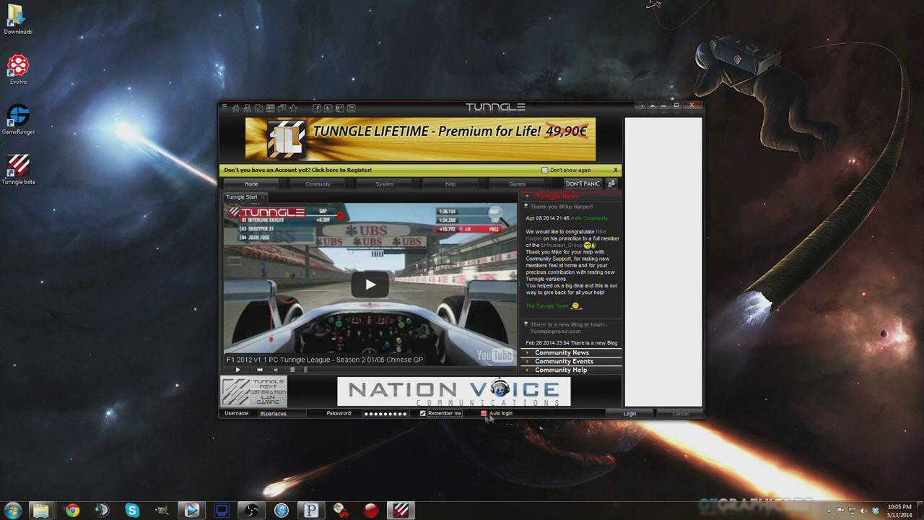
left_click(483, 414)
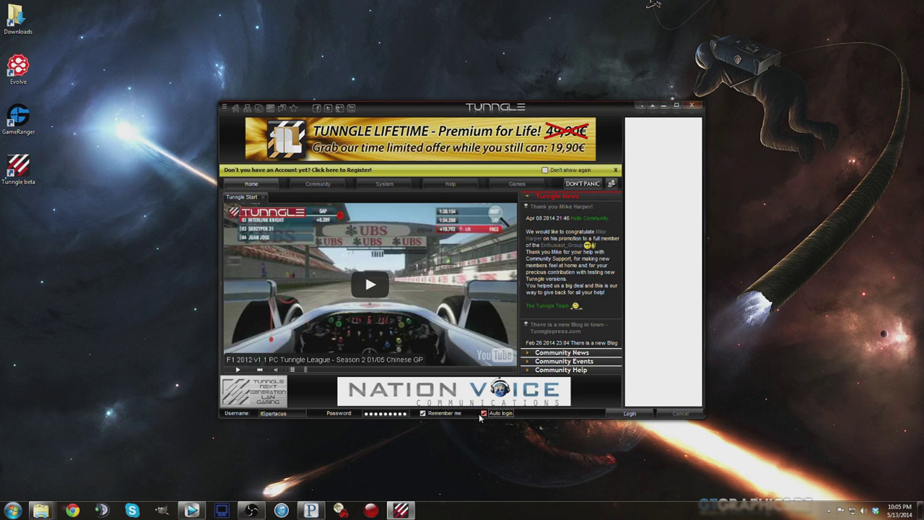
left_click(634, 415)
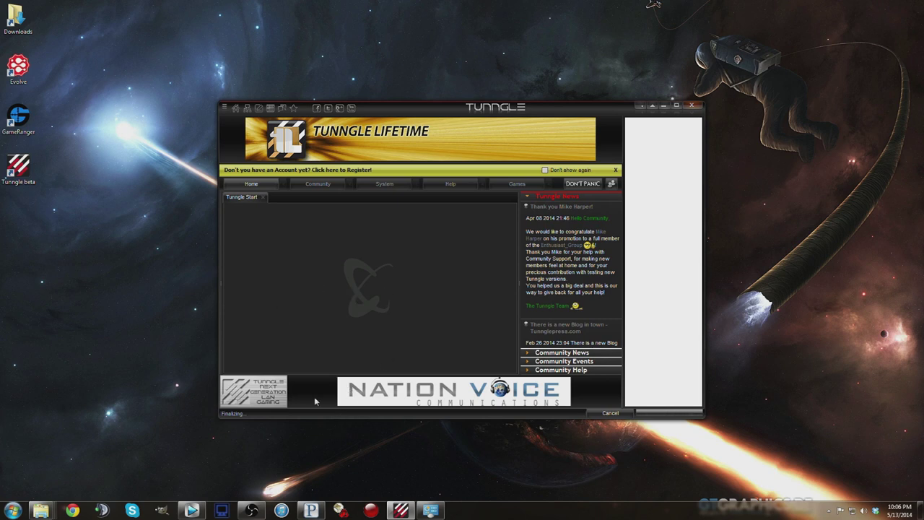
mouse_move(433, 512)
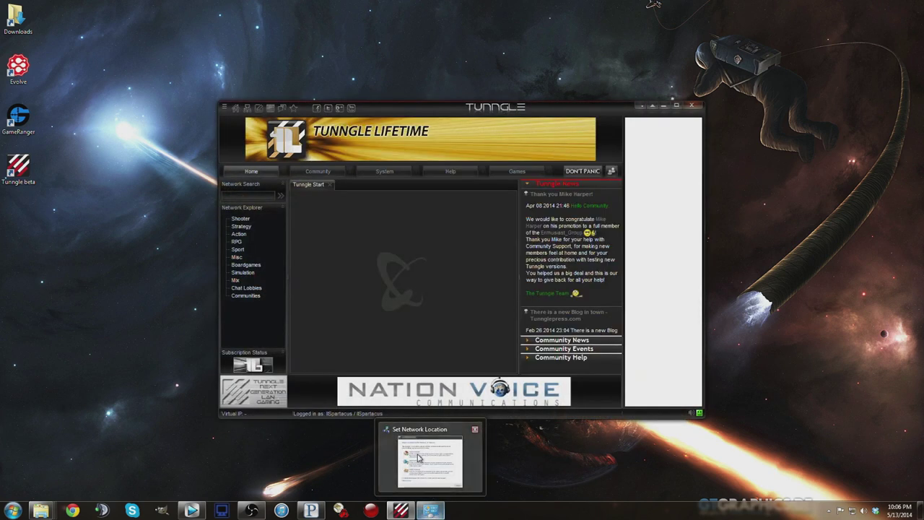
Step: Set Network 3 as a Public network in the Windows location prompt and close it
left_click(433, 510)
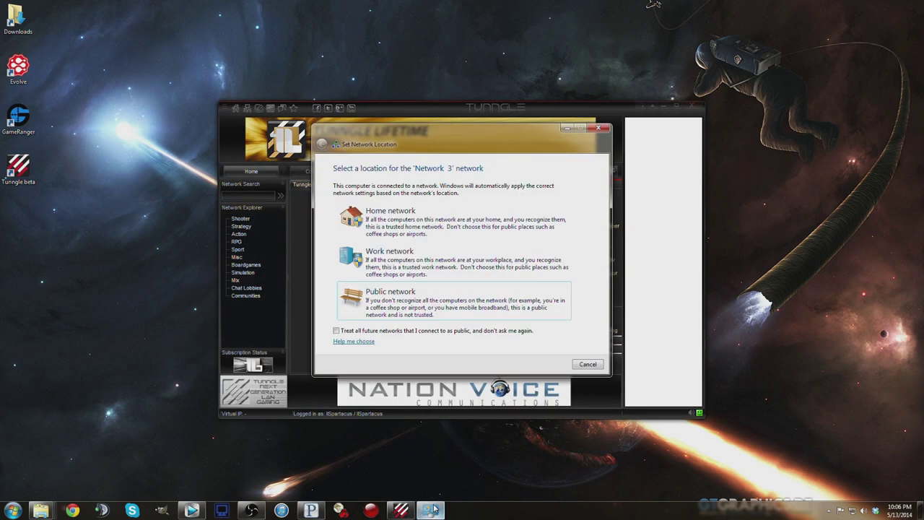
left_click_drag(460, 140, 573, 63)
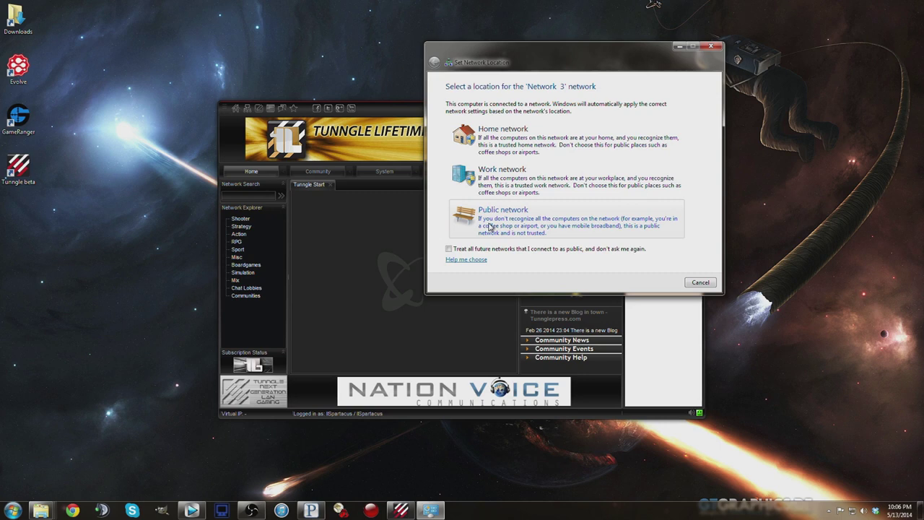
left_click(490, 226)
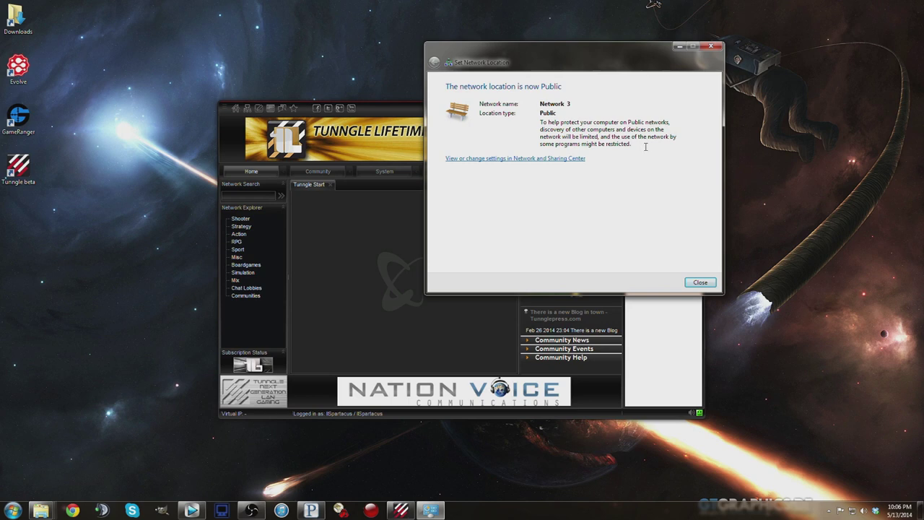
left_click(695, 283)
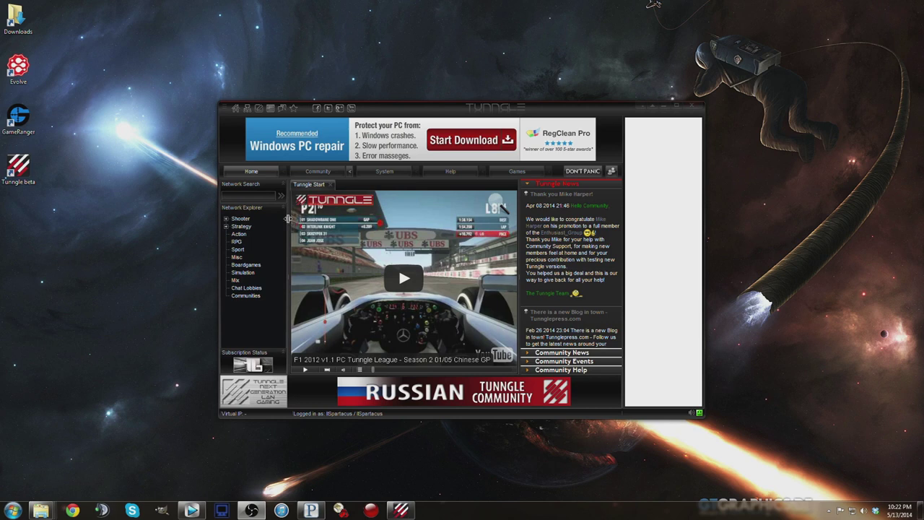
Step: Browse the Action game networks list in Tunngle's Network Explorer
left_click(254, 198)
left_click(226, 218)
scroll(349, 245, "down", 3)
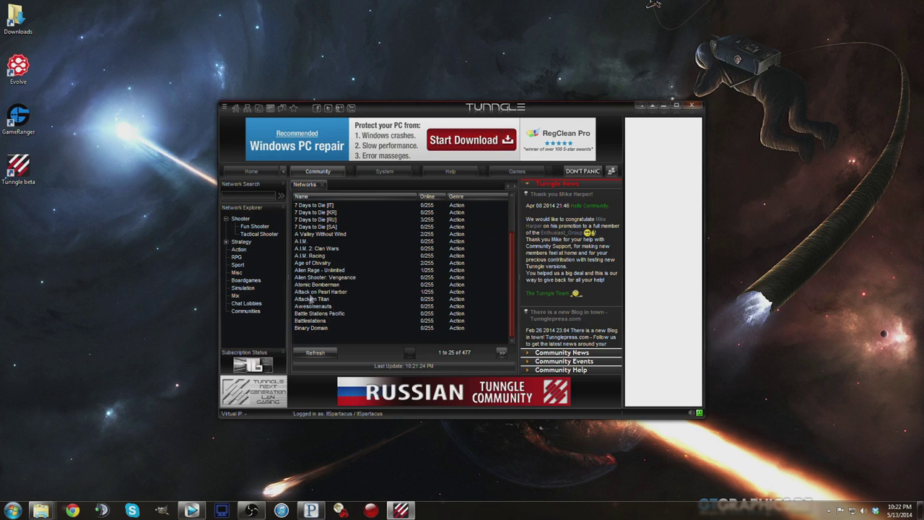
scroll(315, 285, "up", 1)
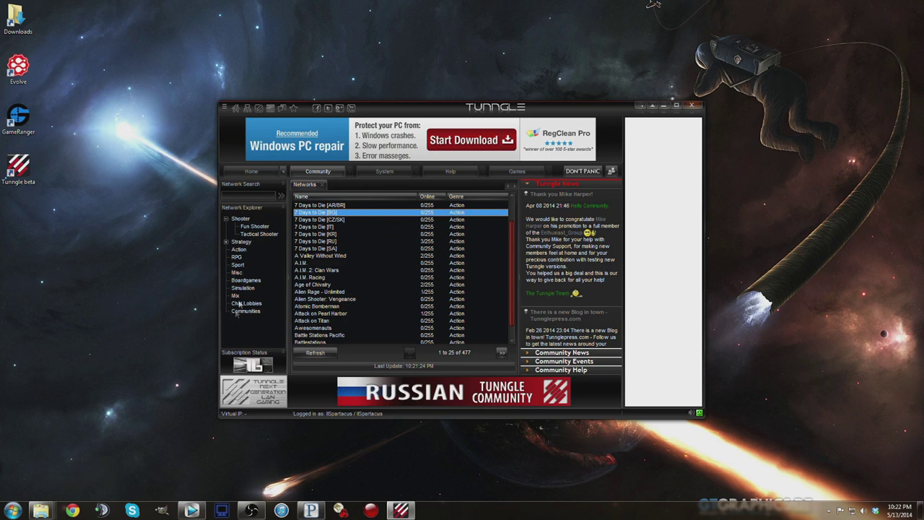
Step: Search networks for kane's and widen the Name column to show full Kane's Wrath titles
left_click(239, 199)
left_click(240, 200)
type("kan")
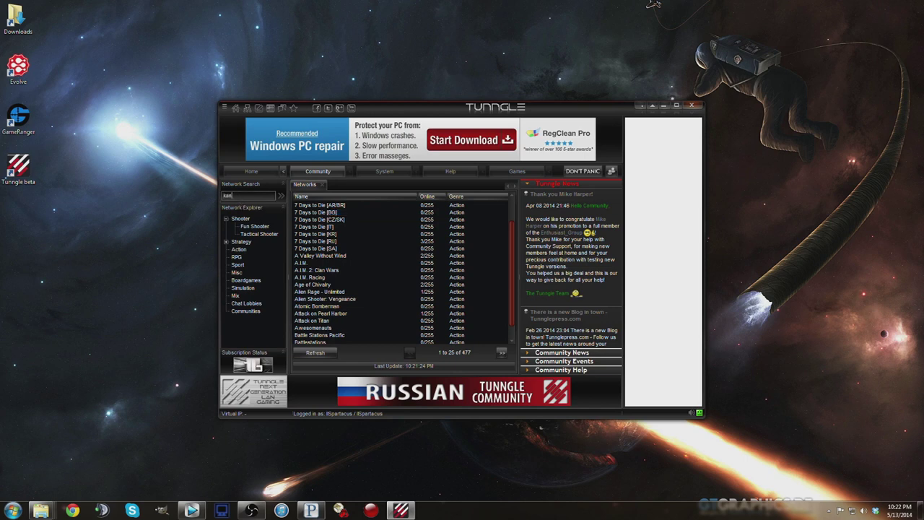
type("e's")
key("Return")
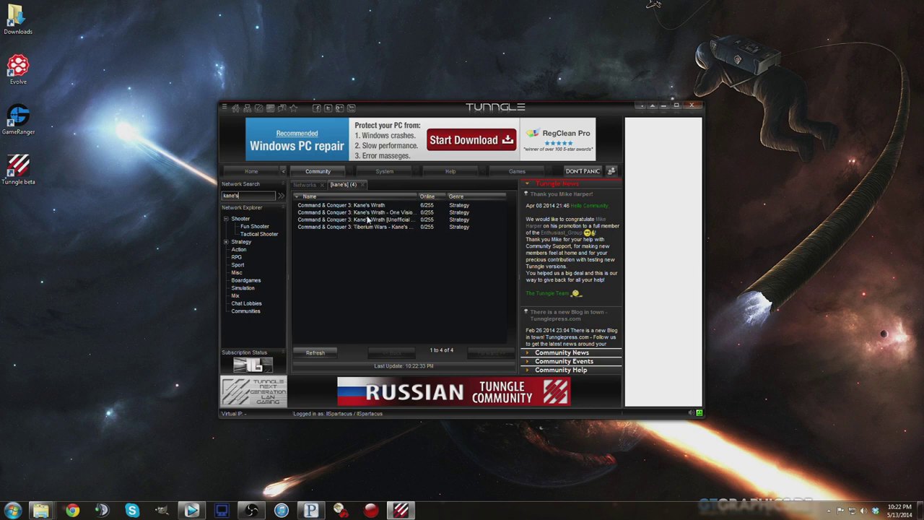
left_click(372, 220)
left_click_drag(420, 196, 441, 198)
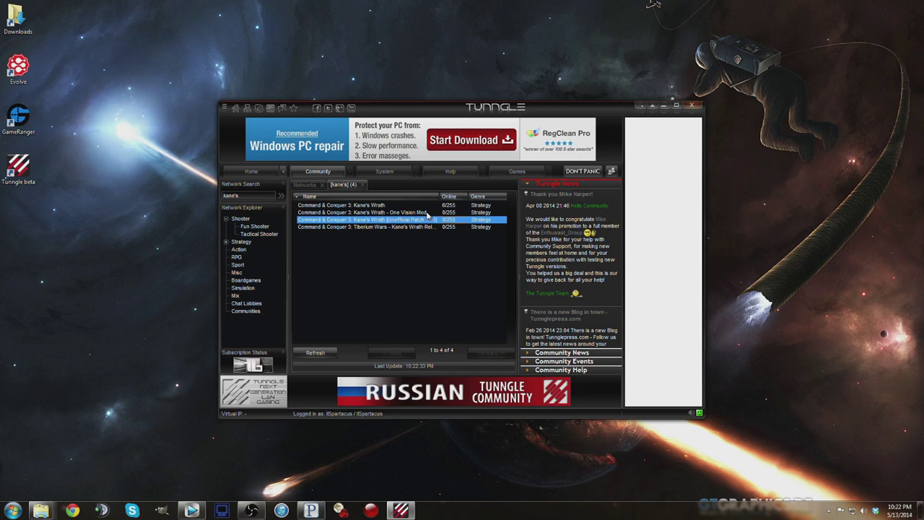
left_click(374, 206)
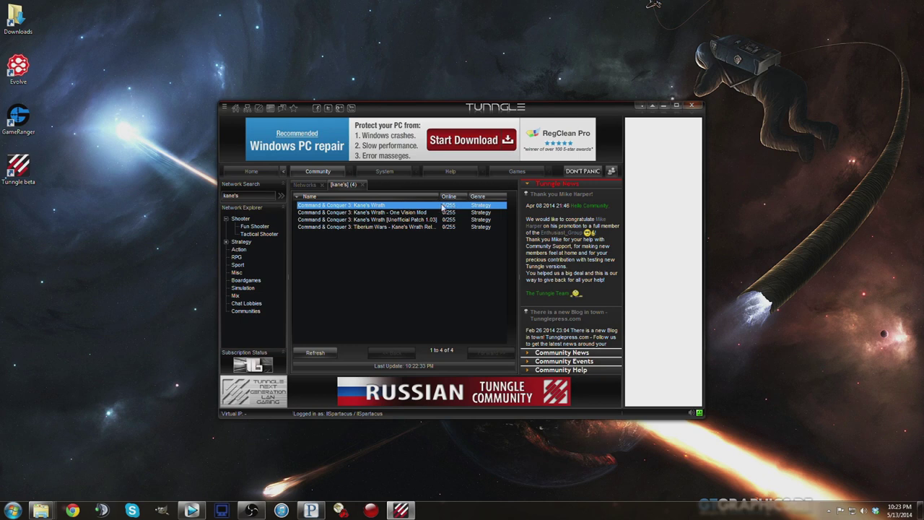
Step: Join the Command & Conquer 3: Kane's Wrath network, then reselect it in the kane's search results
double_click(381, 206)
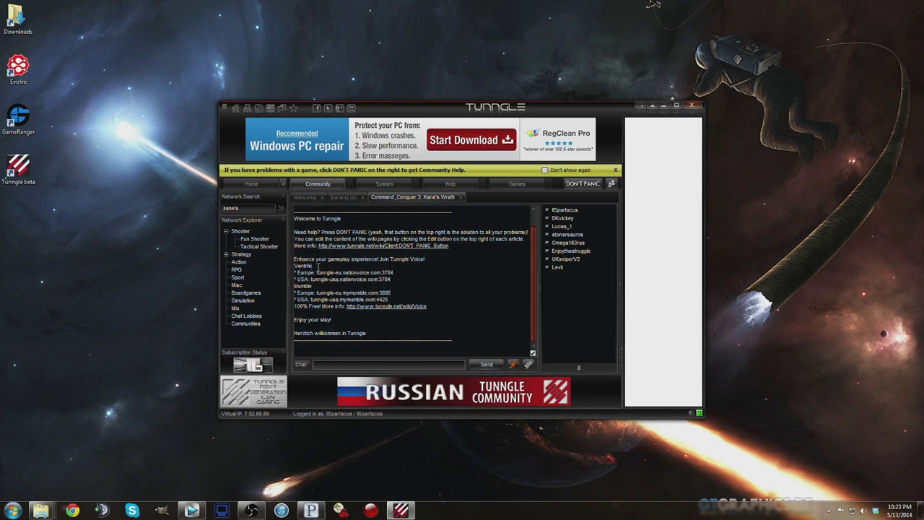
left_click(343, 197)
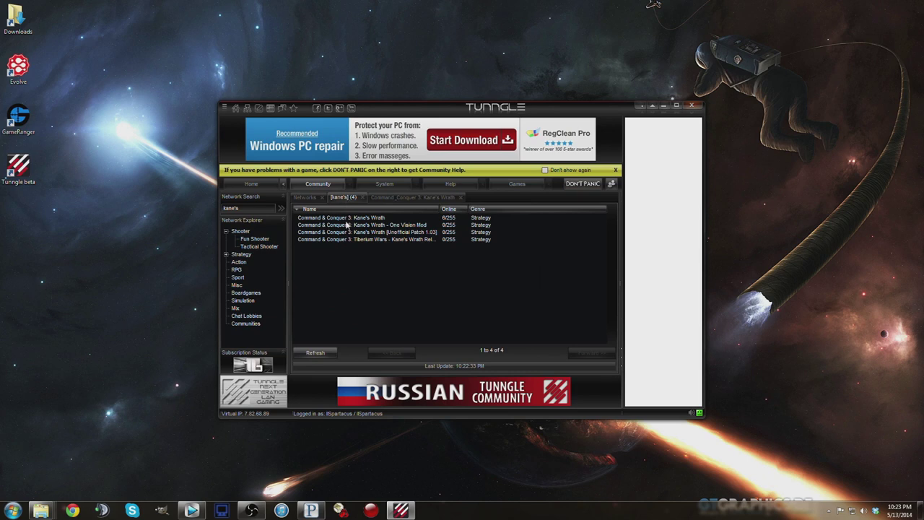
left_click(348, 218)
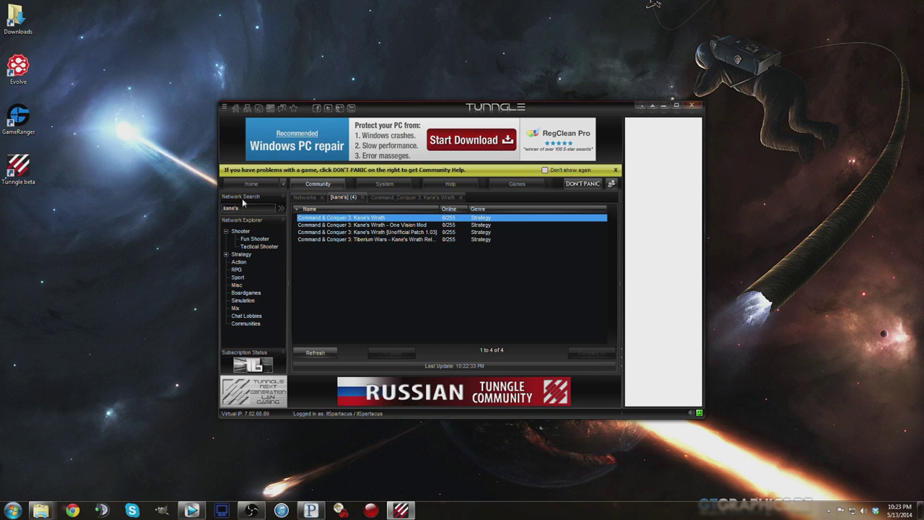
Step: Bookmark the Command & Conquer 3: Kane's Wrath network, close the extra tabs, and return to its chat
right_click(359, 219)
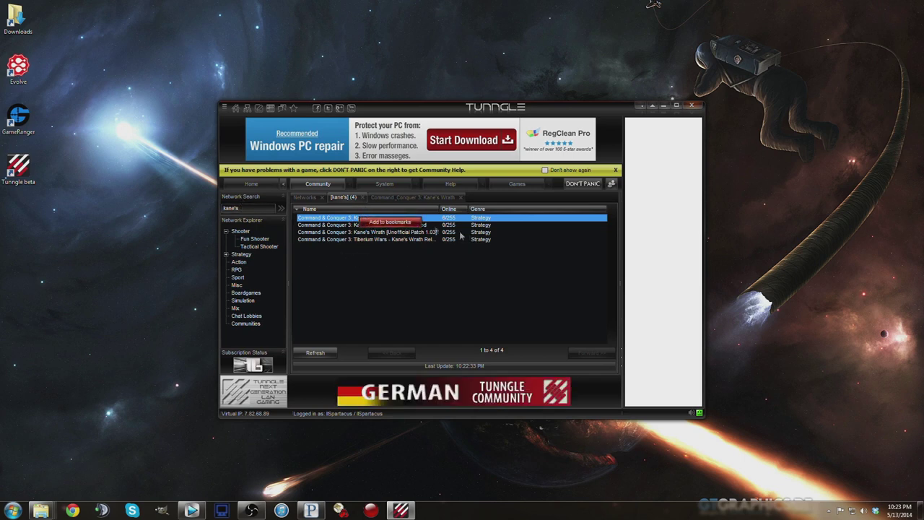
left_click(389, 222)
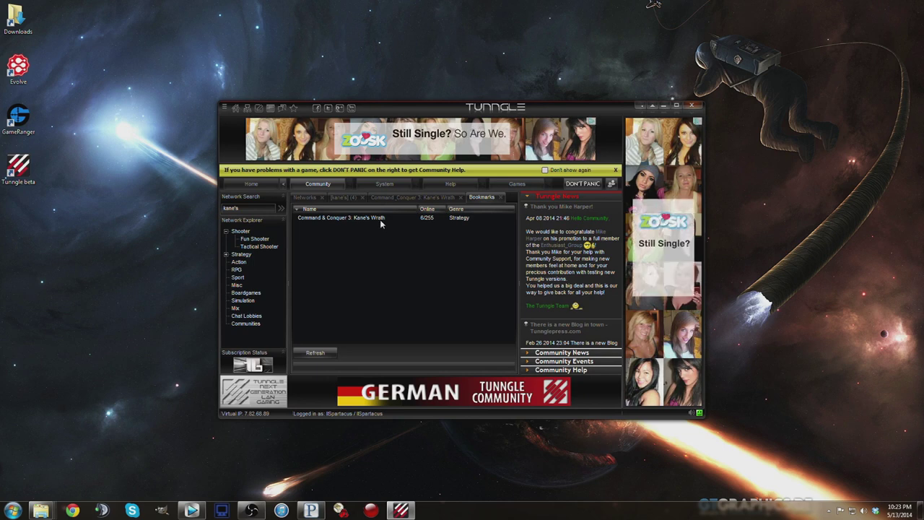
left_click(451, 199)
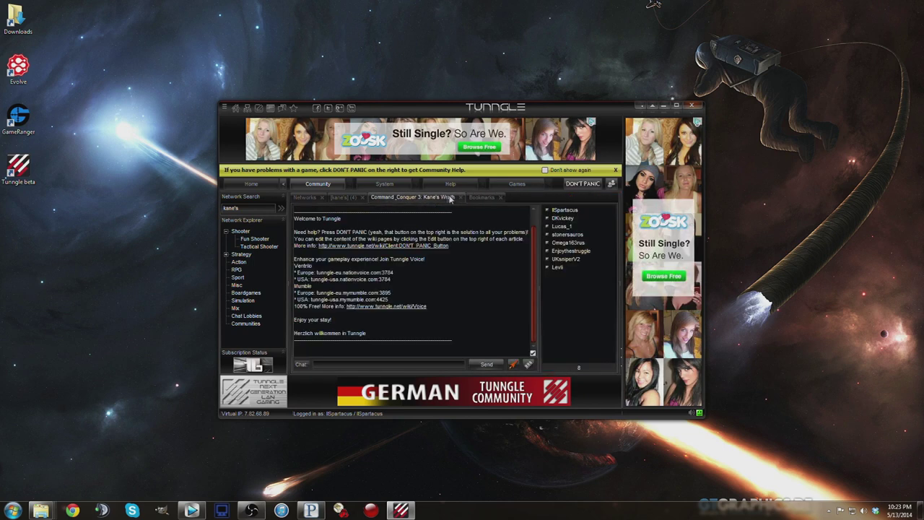
left_click(322, 198)
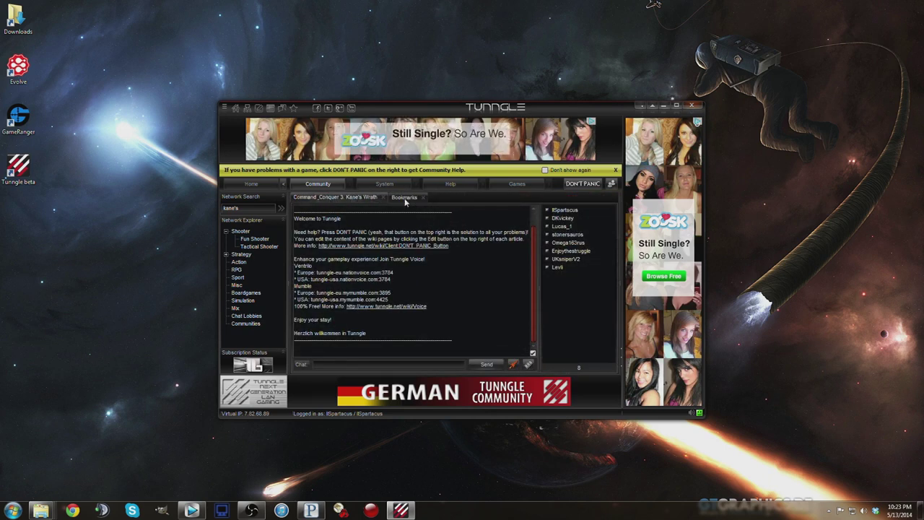
left_click(407, 197)
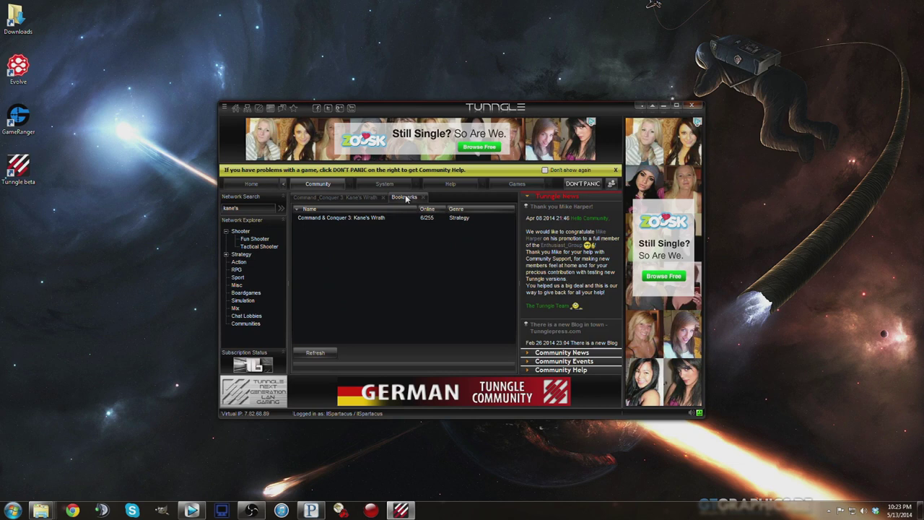
left_click(354, 197)
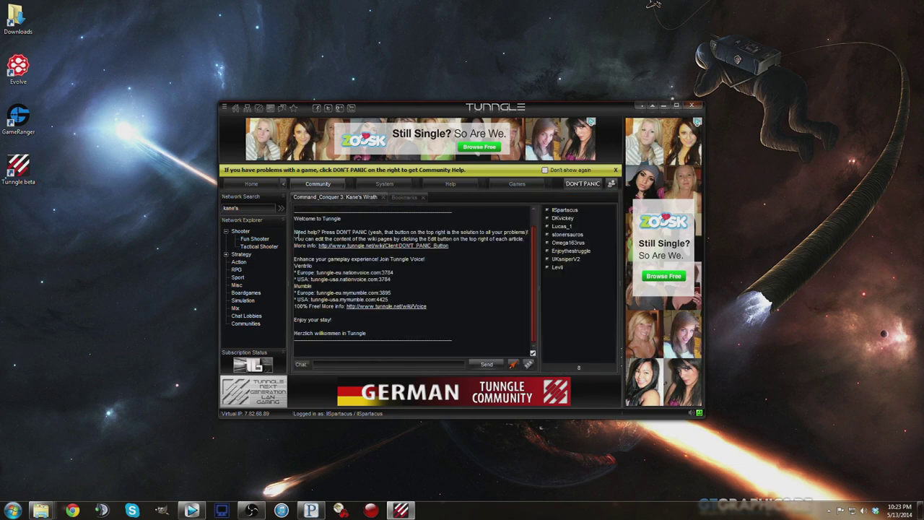
left_click_drag(295, 218, 467, 244)
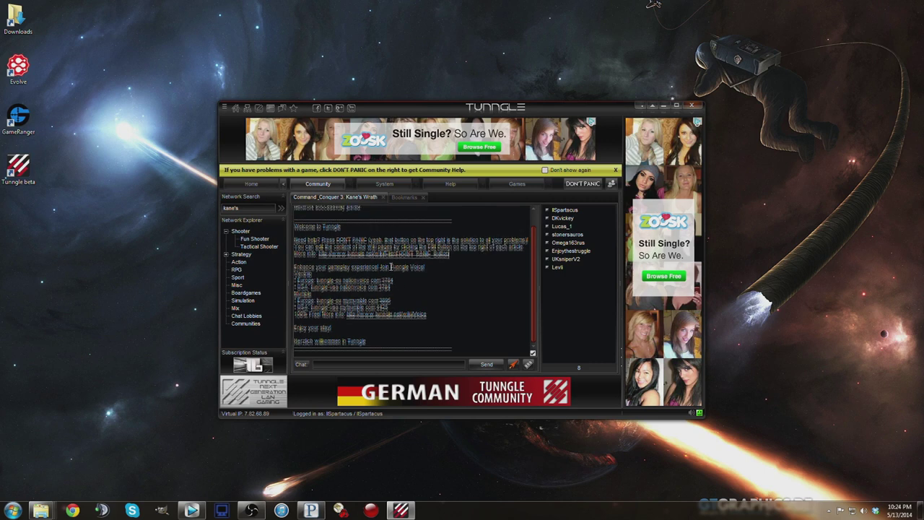
Step: Send the message 'ohai' in the Kane's Wrath chat room
left_click(336, 363)
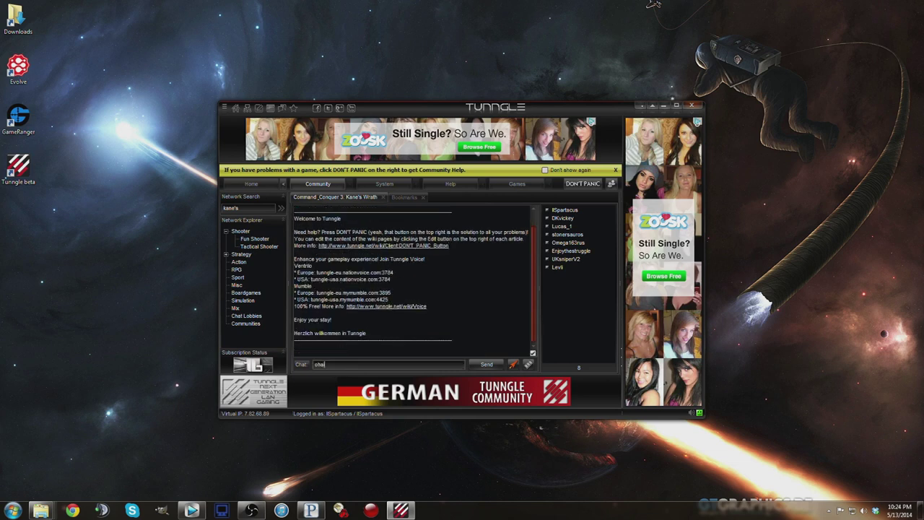
type("ohai")
key("Return")
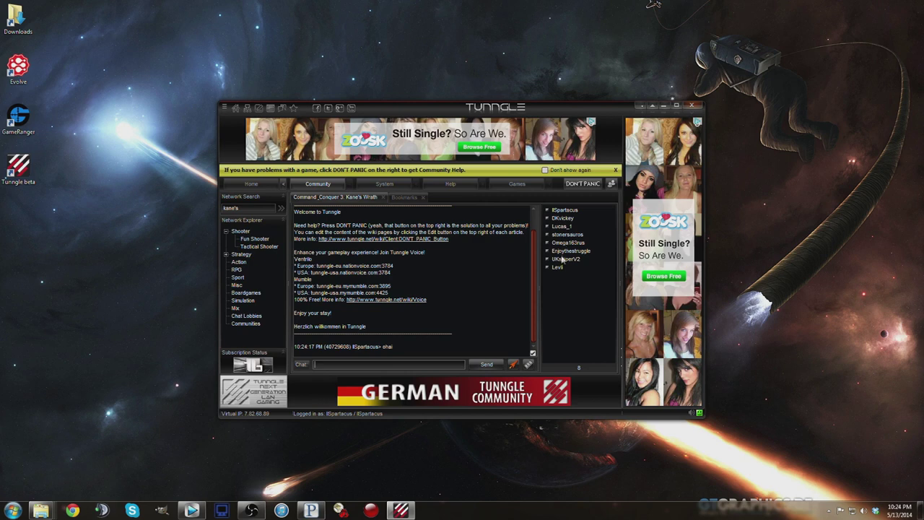
Step: Sort the room's user list by ping, then minimize and restore the Tunngle window
right_click(563, 227)
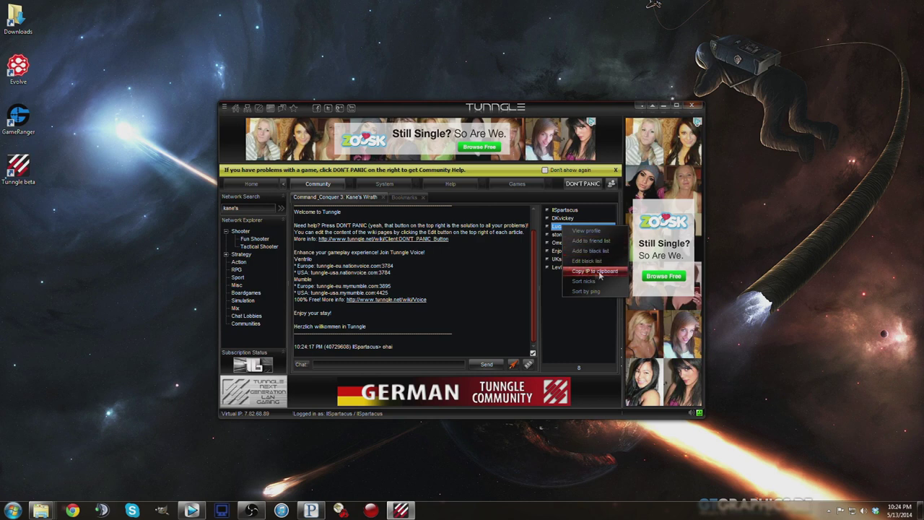
left_click(565, 296)
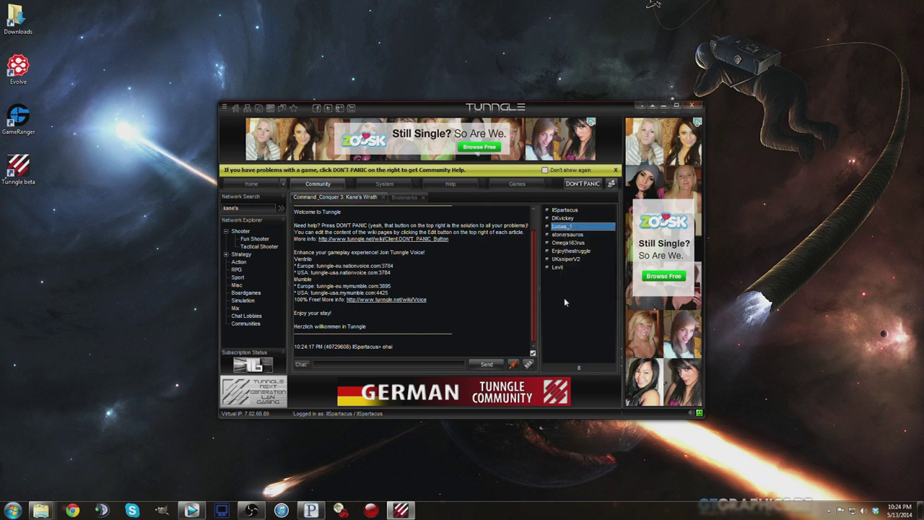
right_click(569, 227)
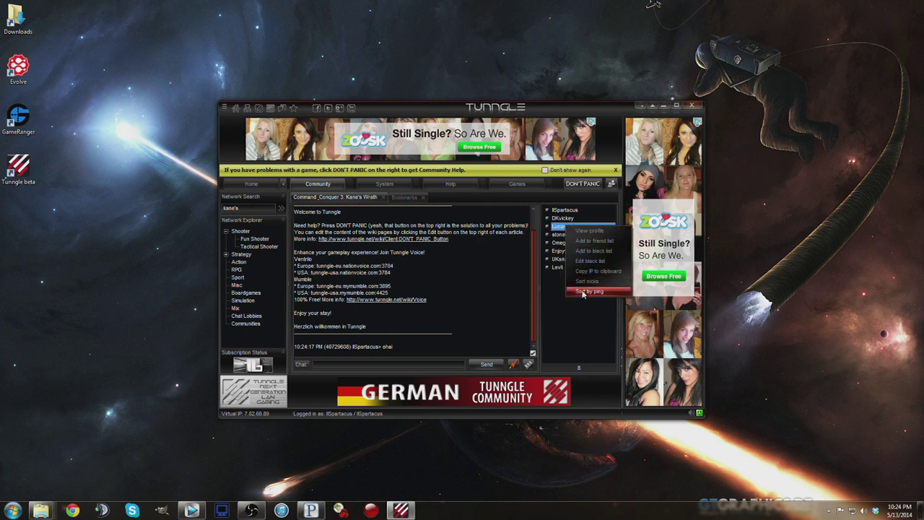
left_click(583, 292)
left_click(571, 218)
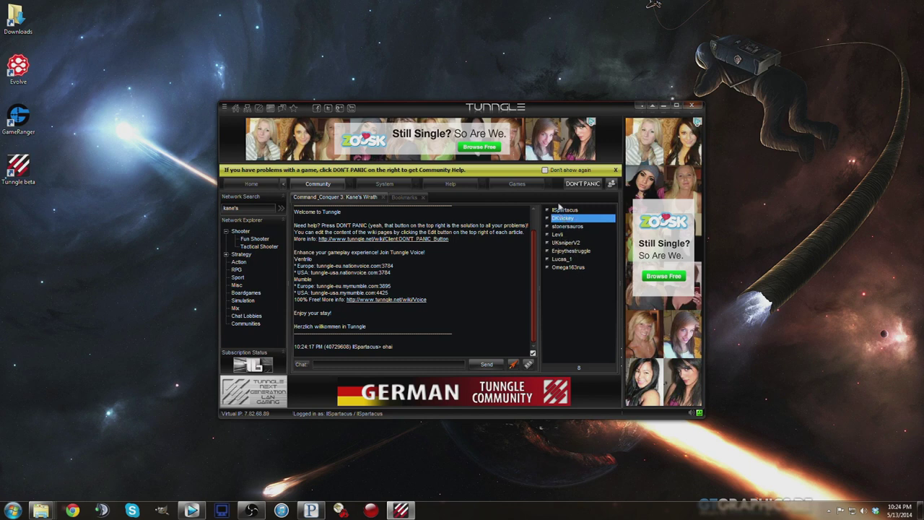
left_click(556, 289)
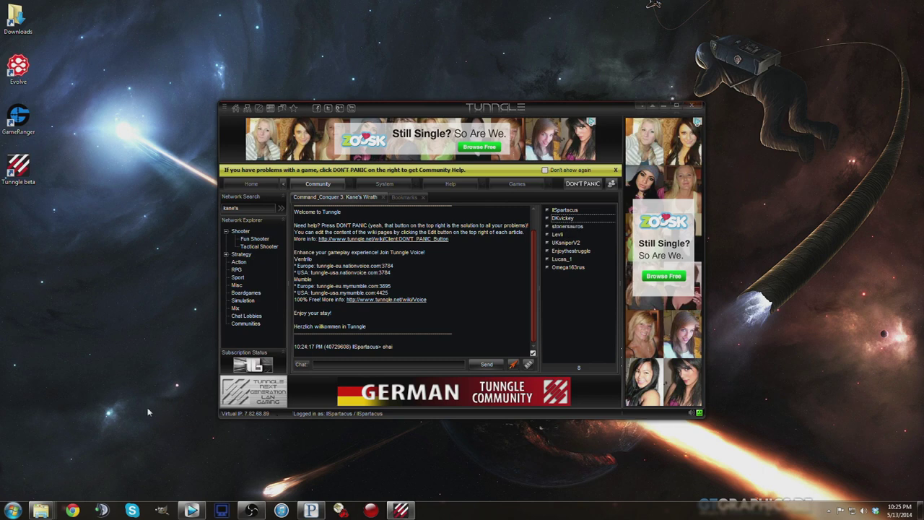
left_click(663, 110)
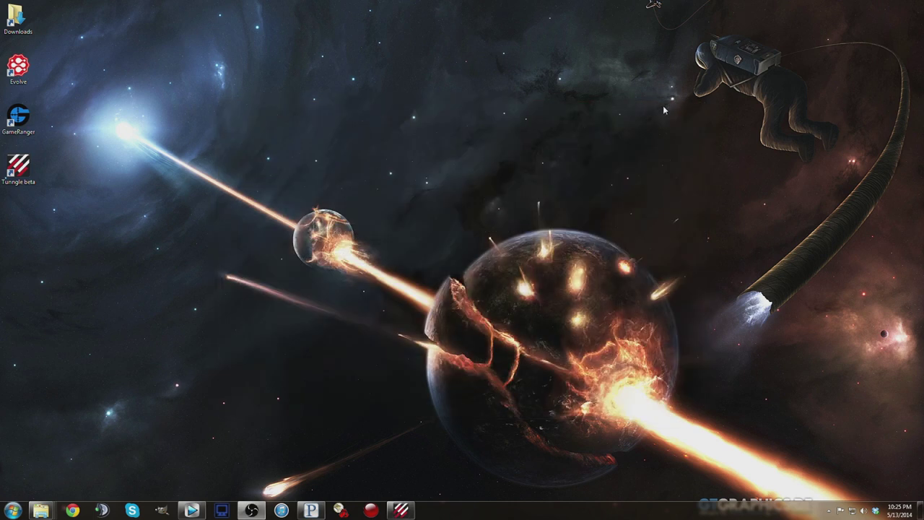
left_click(401, 511)
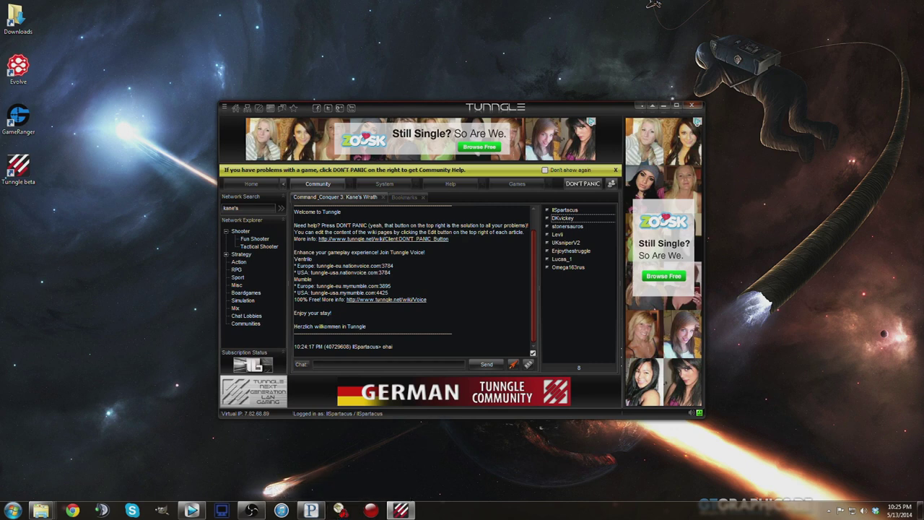
Step: Launch Command & Conquer 3: Kane's Wrath from Tunngle and show the Multiplayer choices
left_click(339, 511)
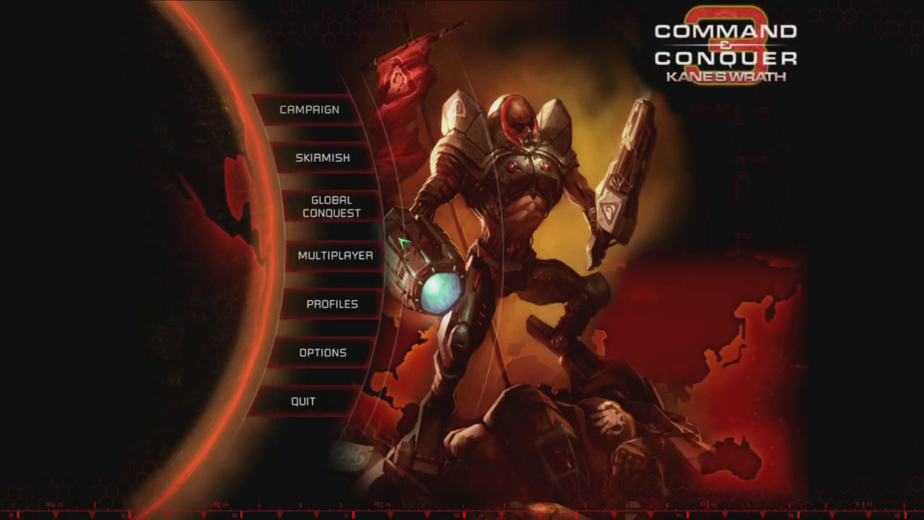
left_click(379, 254)
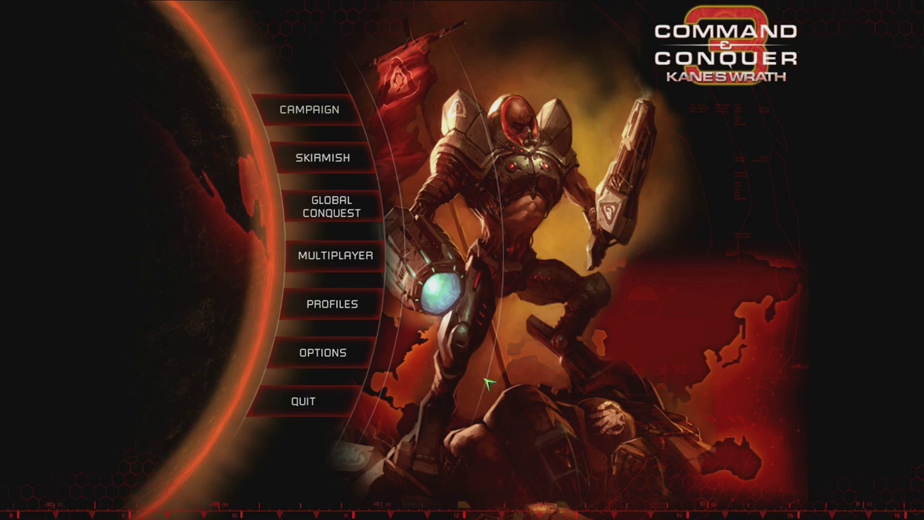
left_click(317, 353)
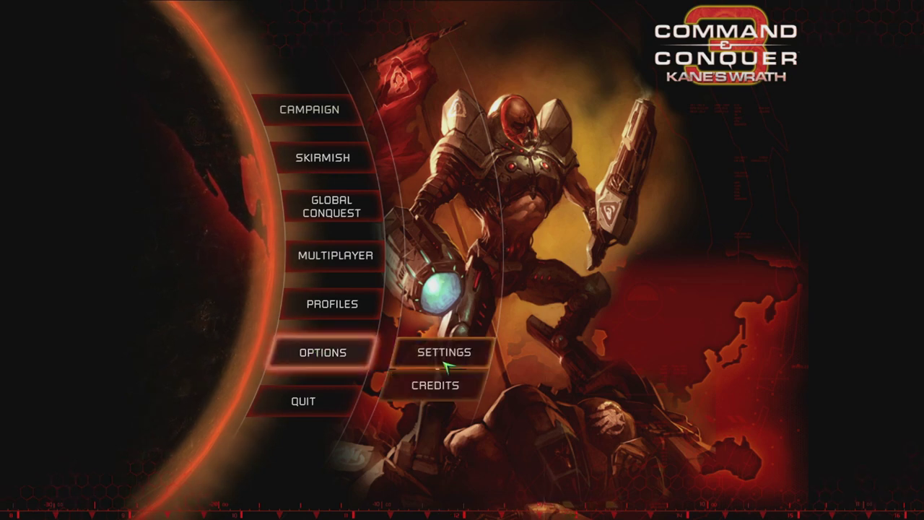
left_click(446, 365)
left_click(523, 67)
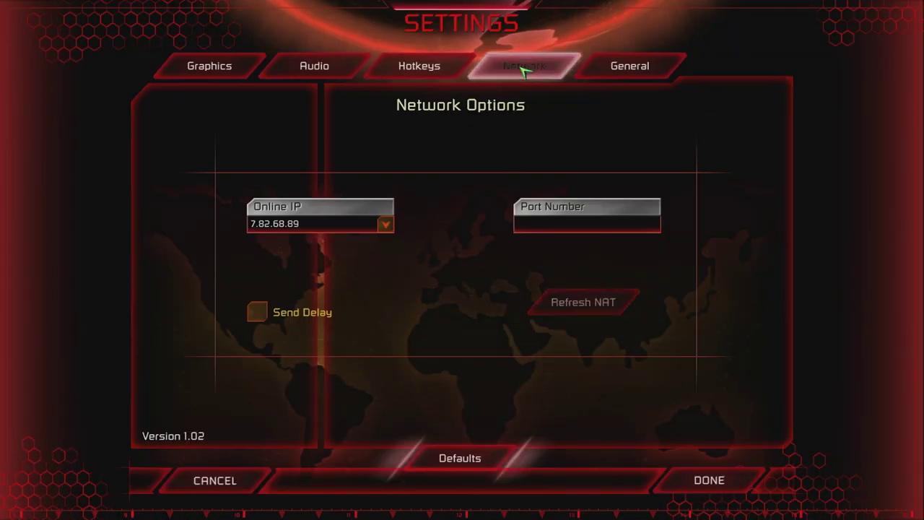
left_click(321, 224)
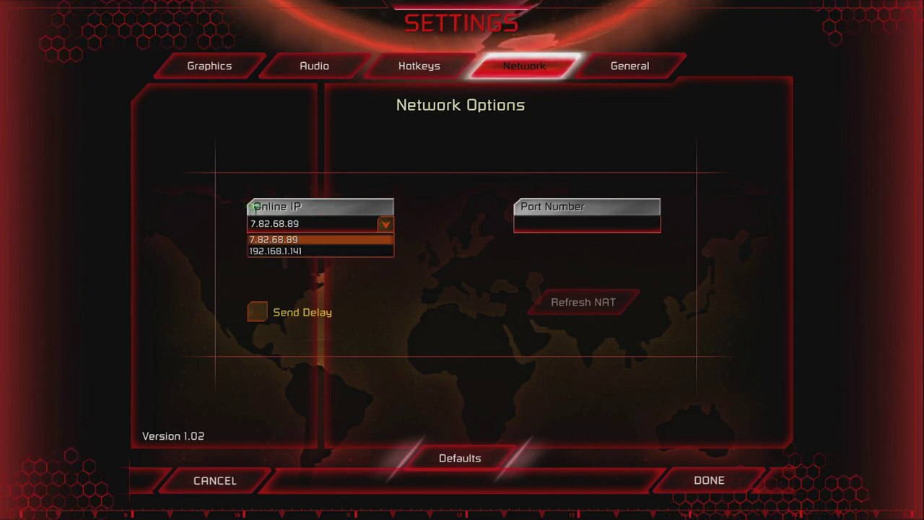
left_click(315, 195)
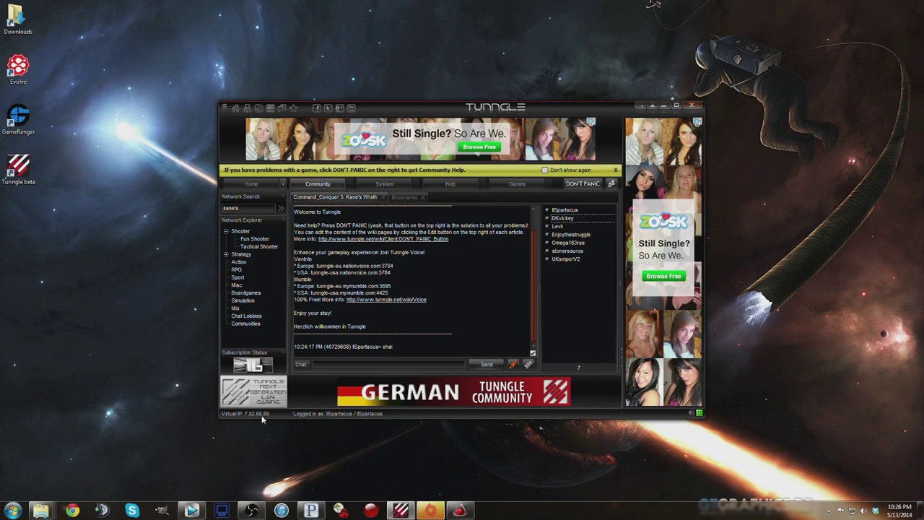
left_click(441, 511)
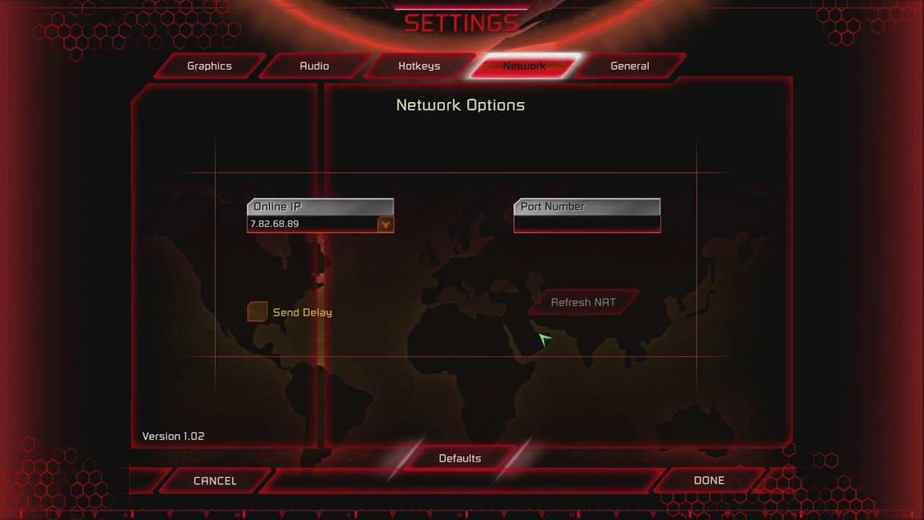
left_click(702, 482)
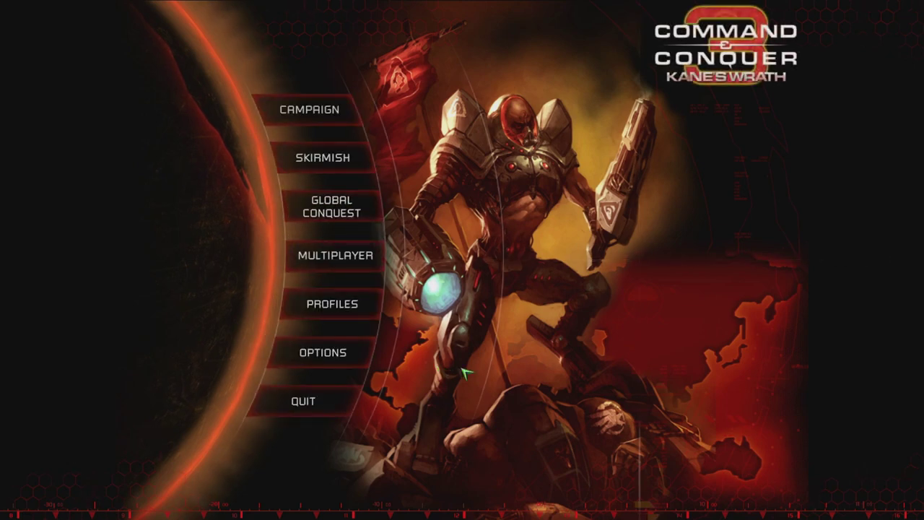
Step: Enter the LAN Network lobby and join the hosted game on The Rocktagon (8)
left_click(326, 256)
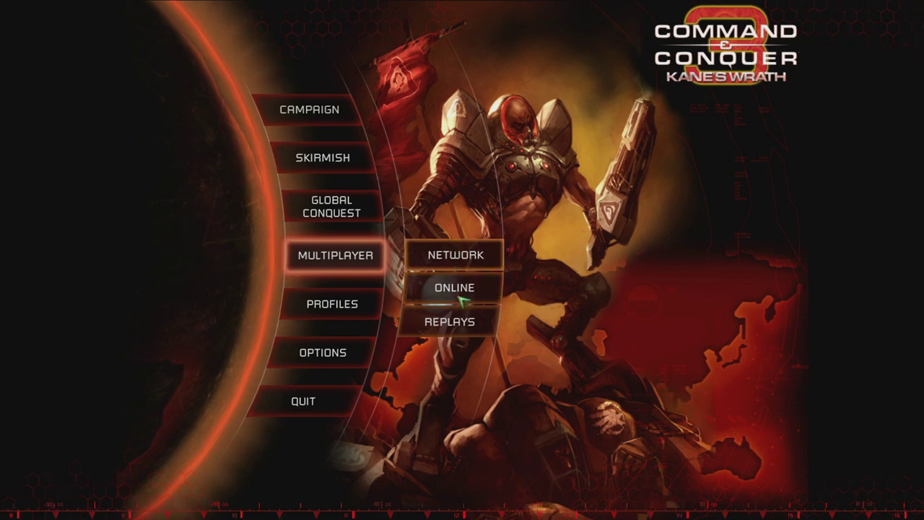
left_click(446, 261)
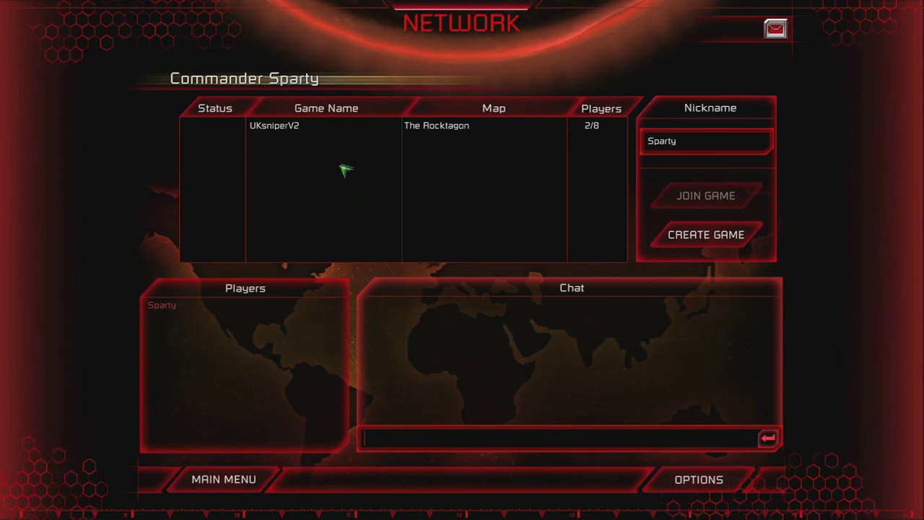
left_click(458, 128)
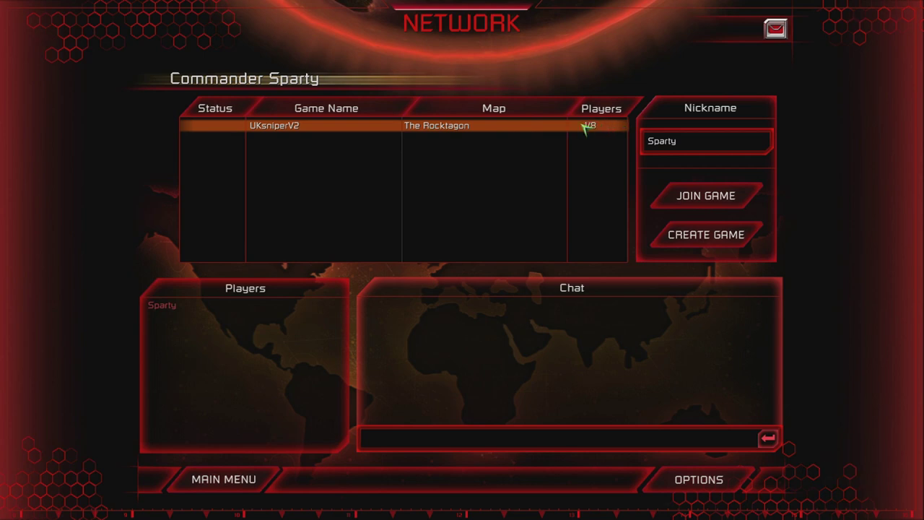
double_click(436, 130)
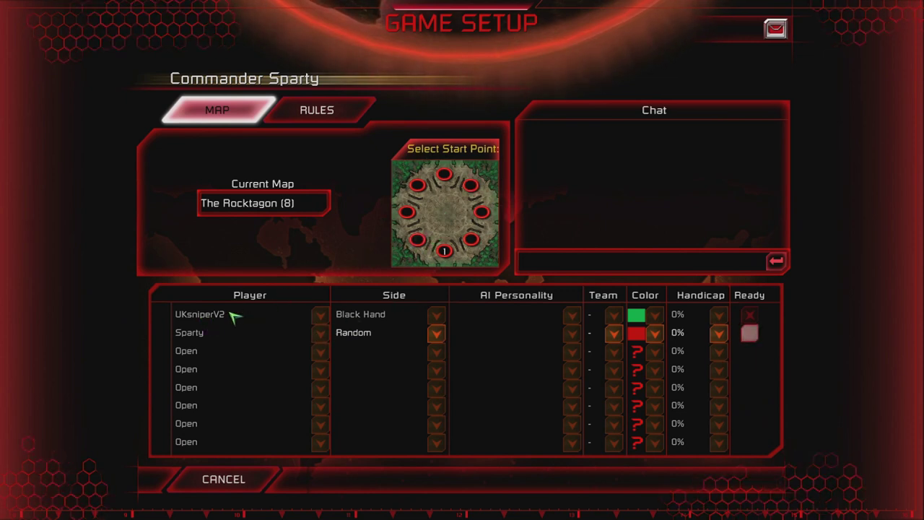
Step: Launch the two-player match on Tournament Rift from the Game Setup lobby
left_click(550, 263)
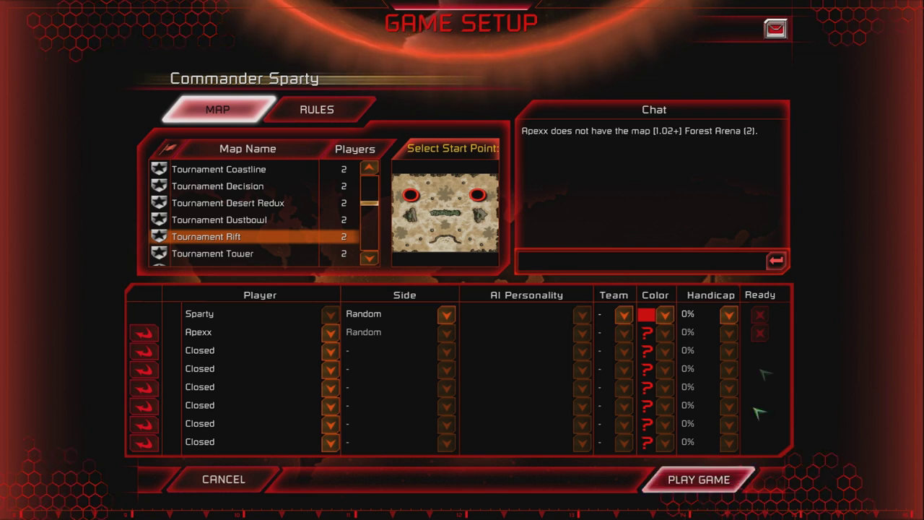
left_click(699, 489)
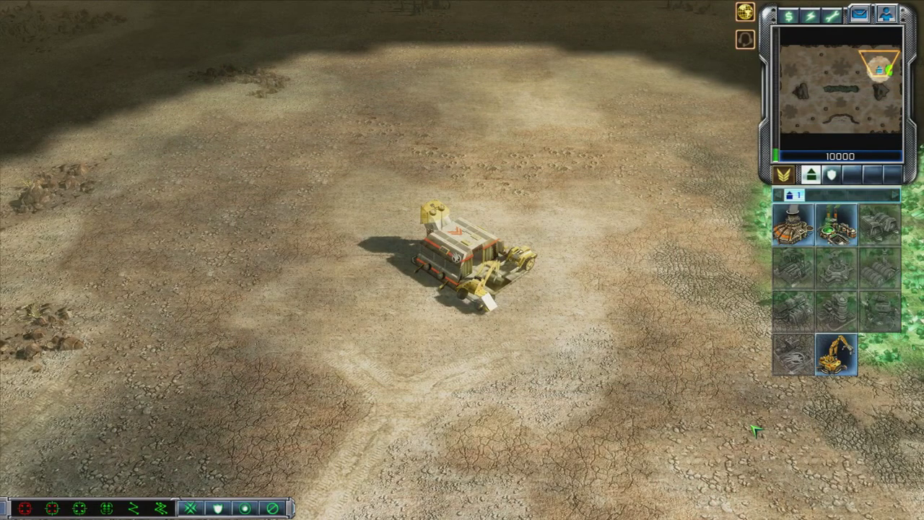
Step: Build a reactor from the Q structure list and place it beside the base vehicle
key("q")
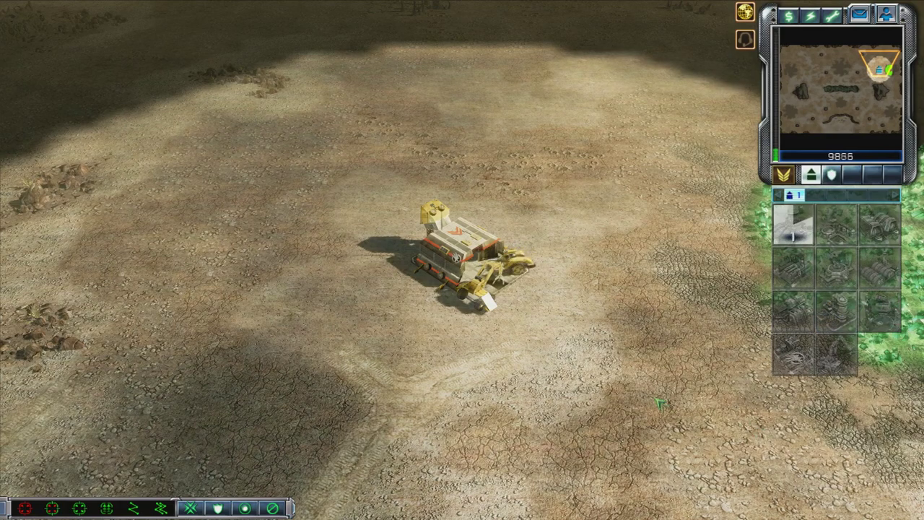
key("Left")
key("Down")
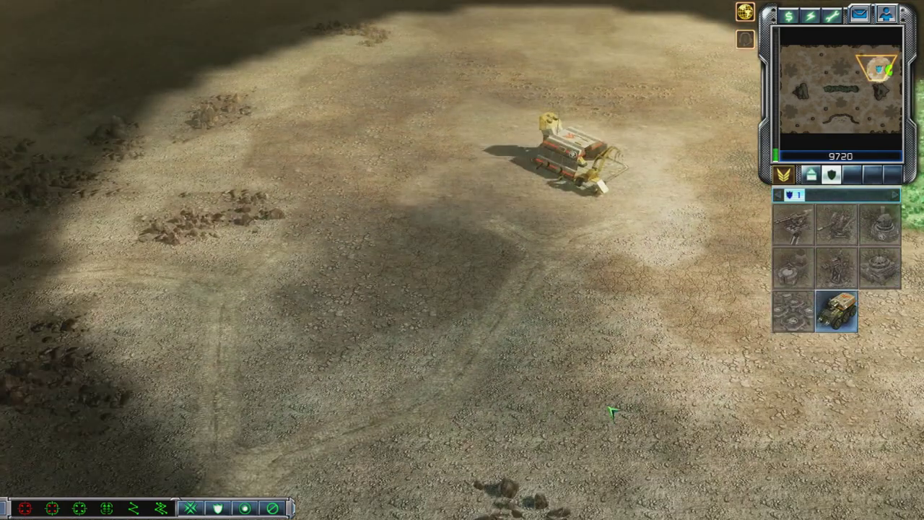
key("q")
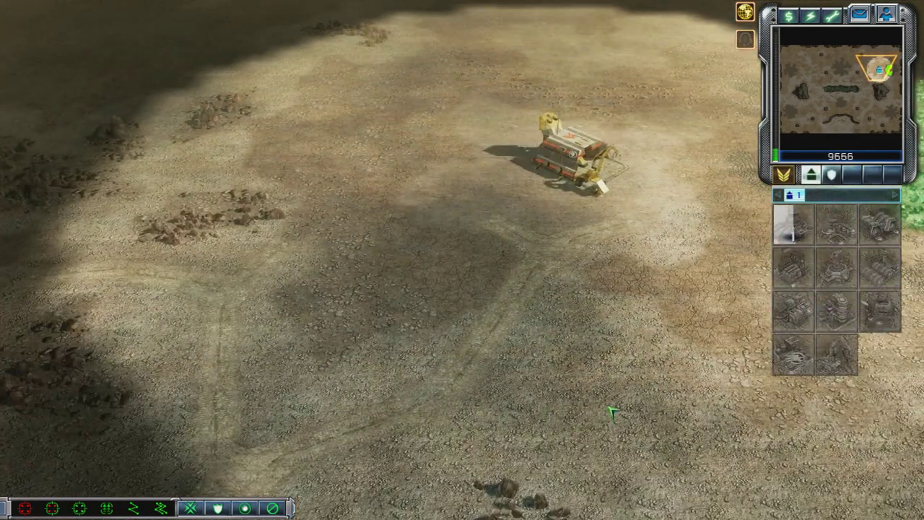
key("Down")
key("Up")
key("Right")
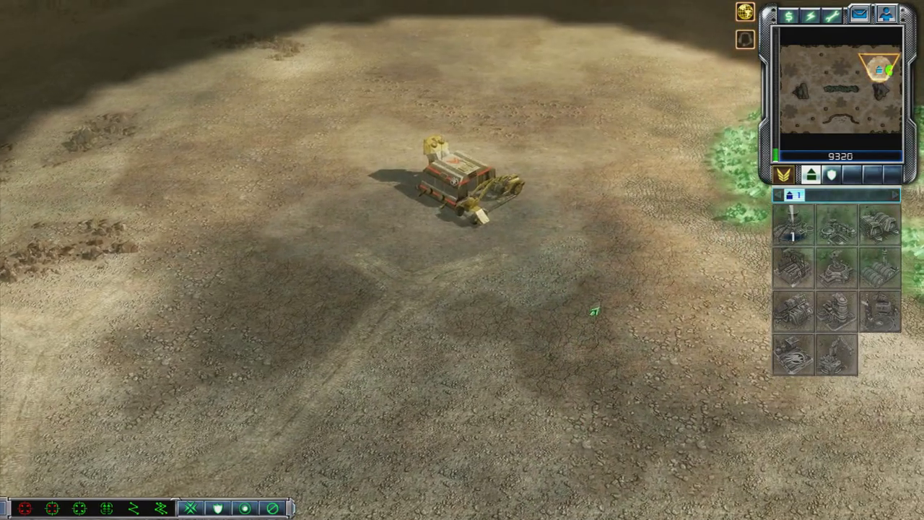
left_click(793, 224)
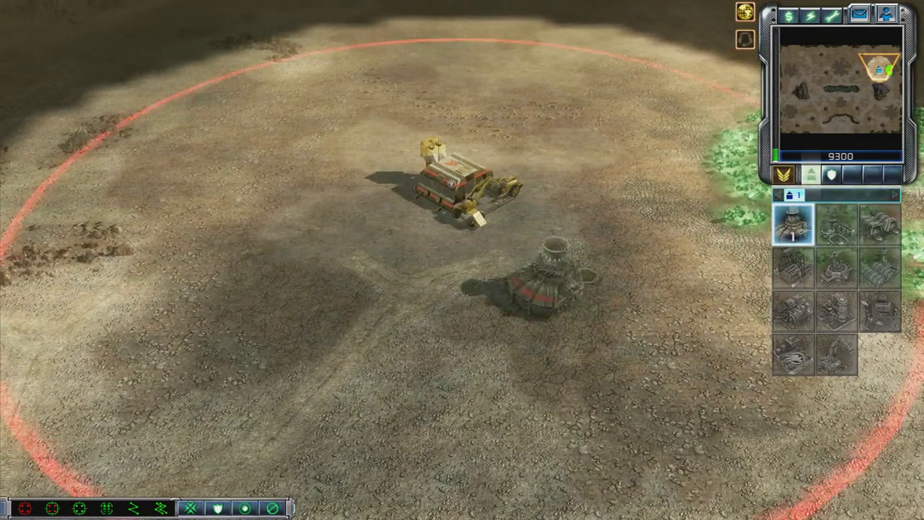
left_click(552, 293)
key("Down")
left_click(833, 177)
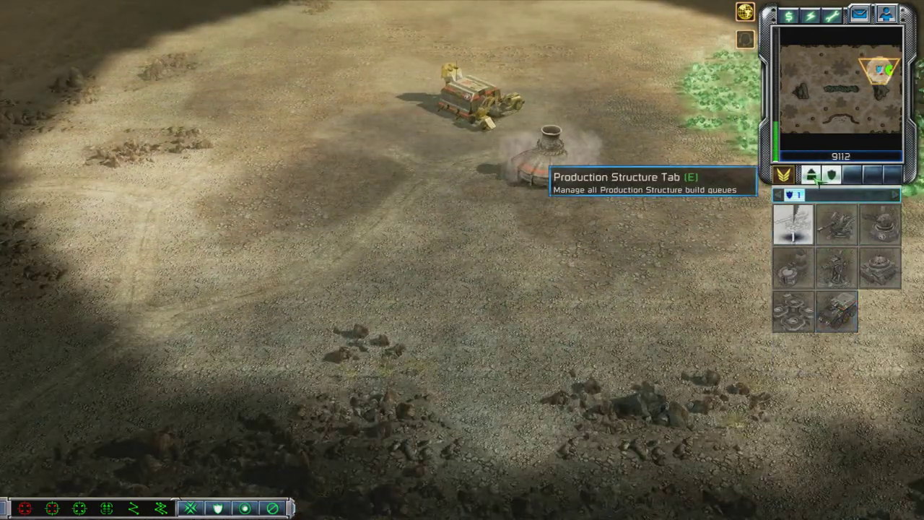
Step: Build a Barracks, place it on the ground and set its rally point
left_click(812, 176)
key("Left")
key("Down")
key("Up")
key("Right")
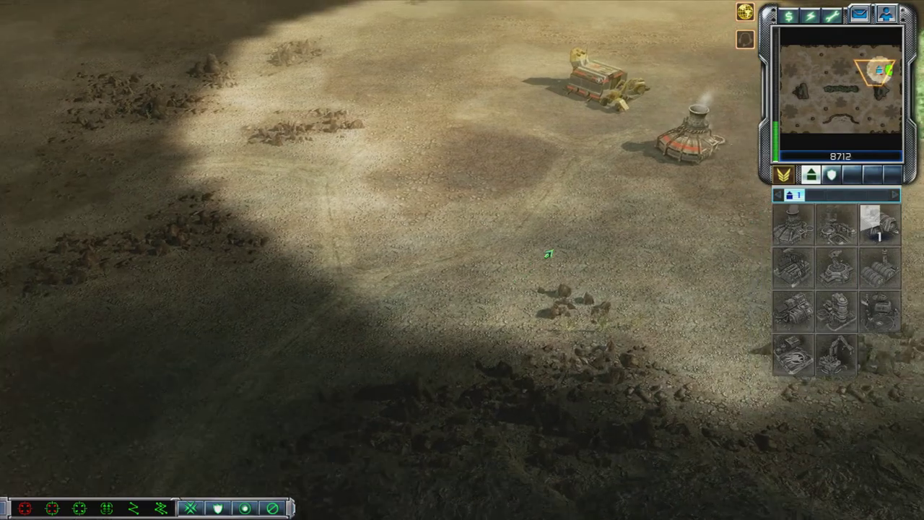
key("Down")
key("Left")
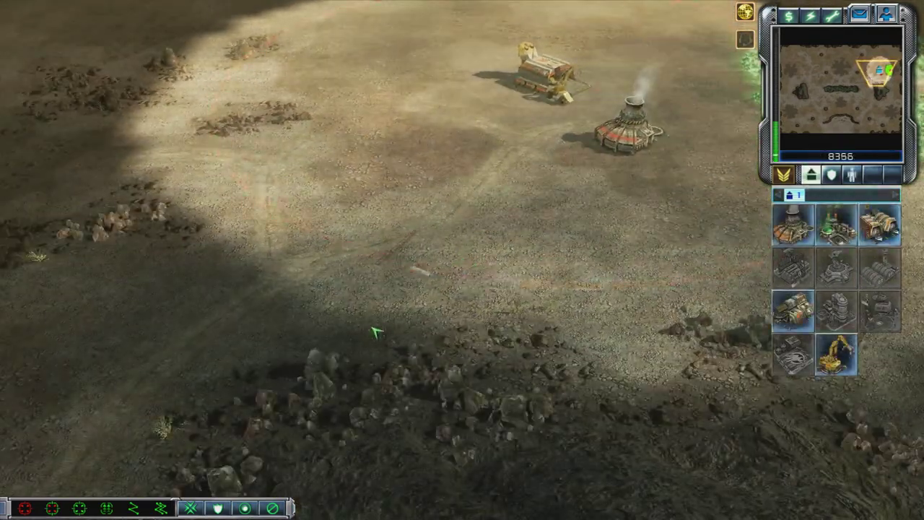
left_click(880, 224)
left_click(433, 264)
key("Down")
left_click(448, 361)
Step: Place a Watchtower near the Construction Yard, then sell it with Z
key("Up")
key("Right")
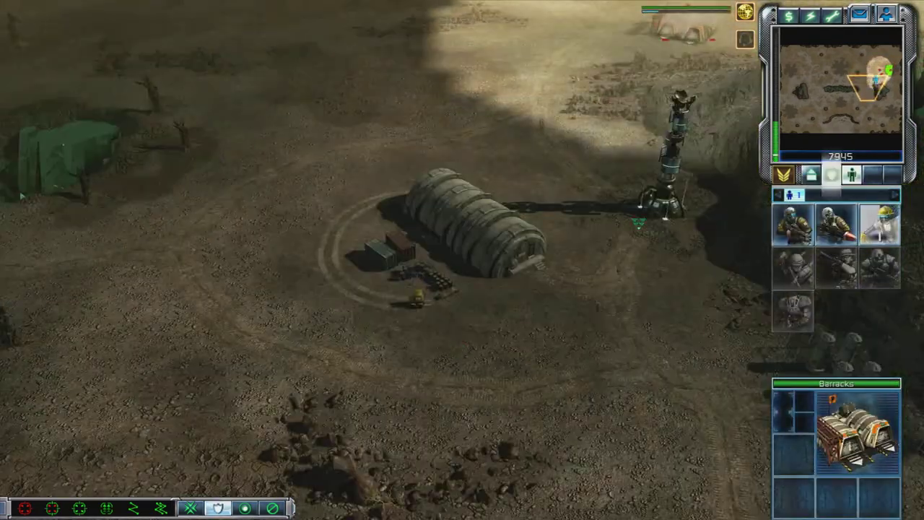
left_click(831, 175)
left_click(793, 224)
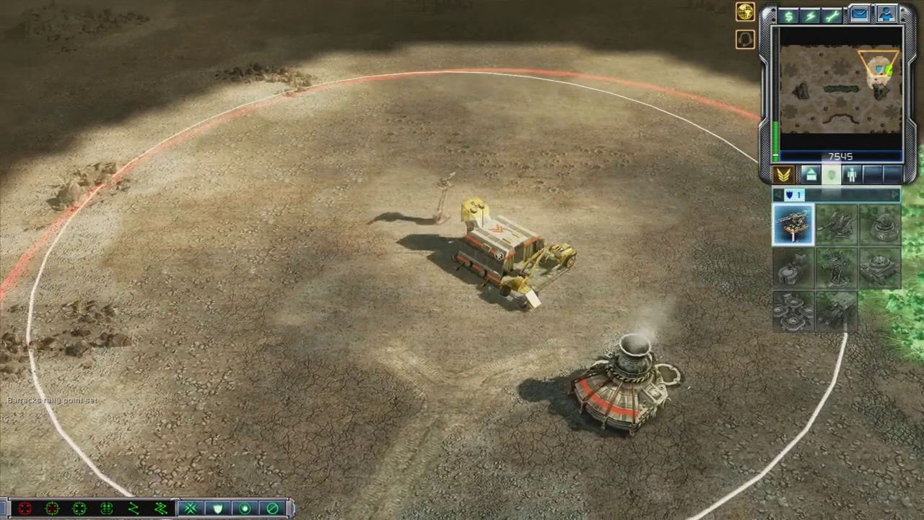
left_click(410, 202)
left_click(409, 191)
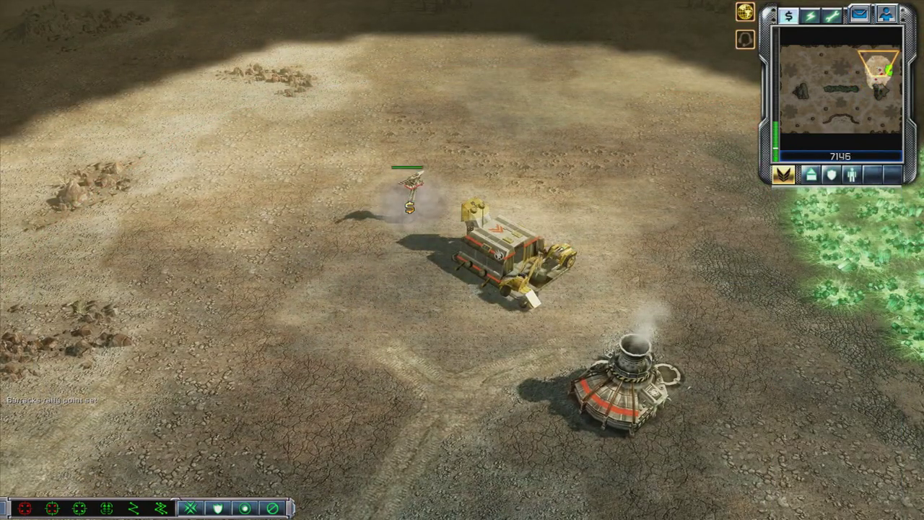
key("z")
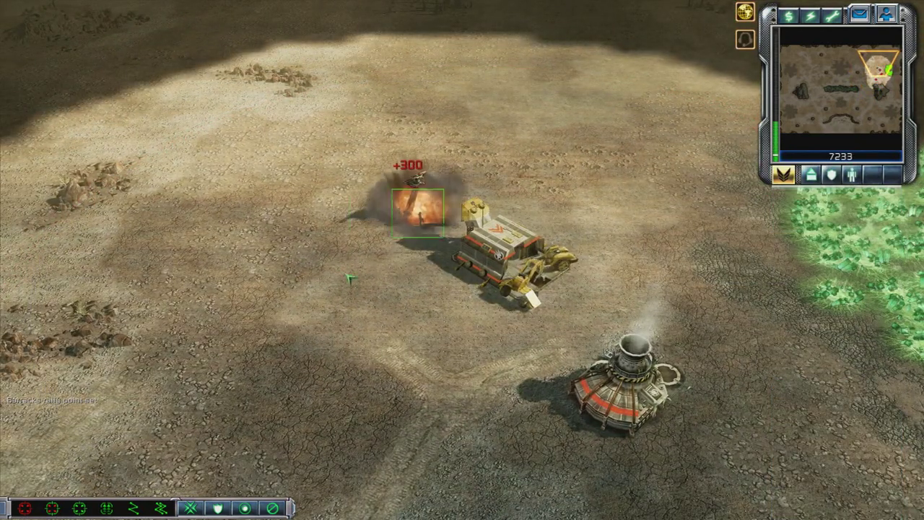
Step: Sell the Barracks and return the view to the Construction Yard crawler
left_click(578, 284)
key("Down")
key("Left")
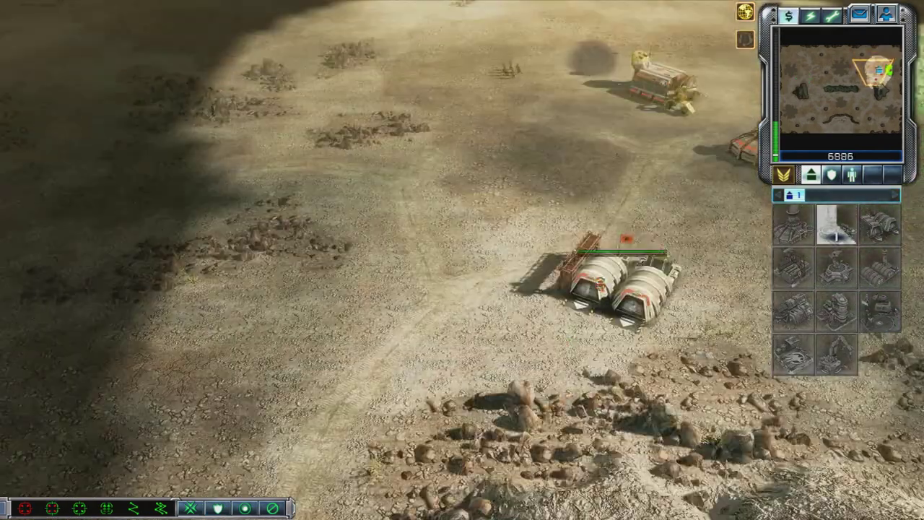
left_click(627, 239)
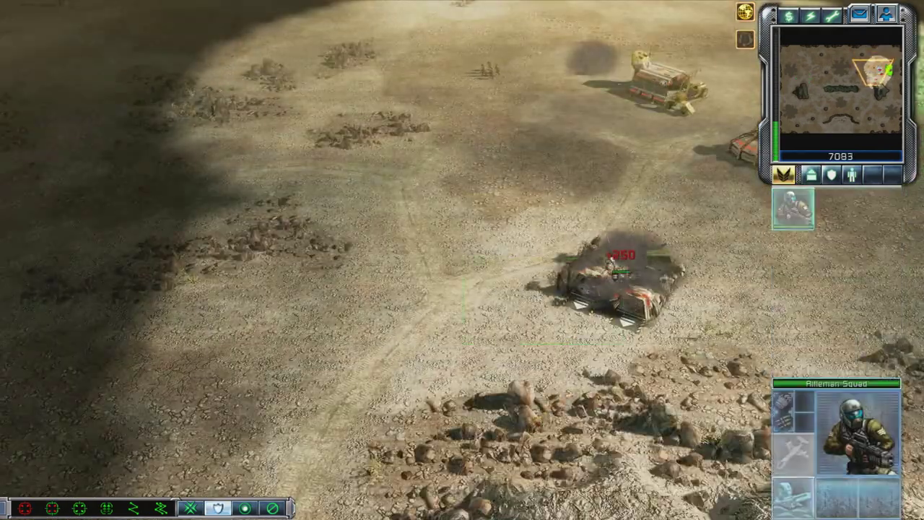
key("Up")
left_click(573, 229)
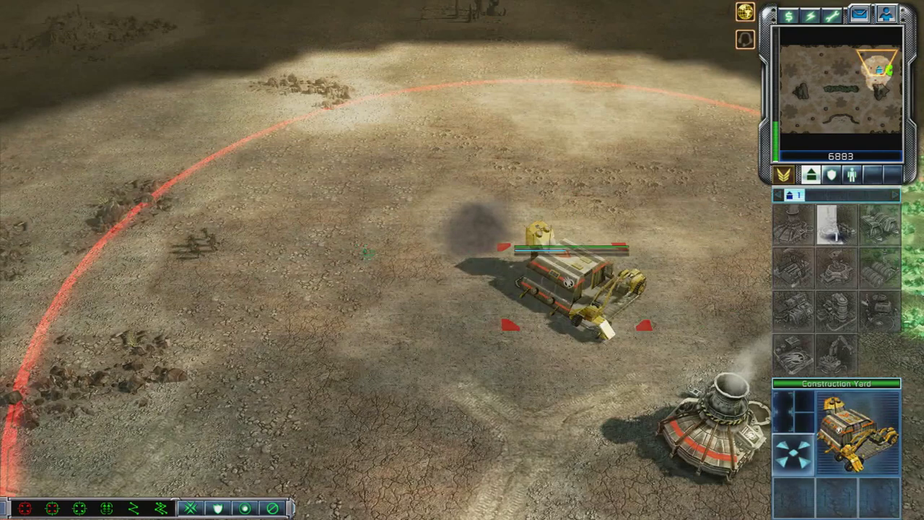
Step: Send the global chat message 'last?' to all players
key("Return")
type("last?")
key("Return")
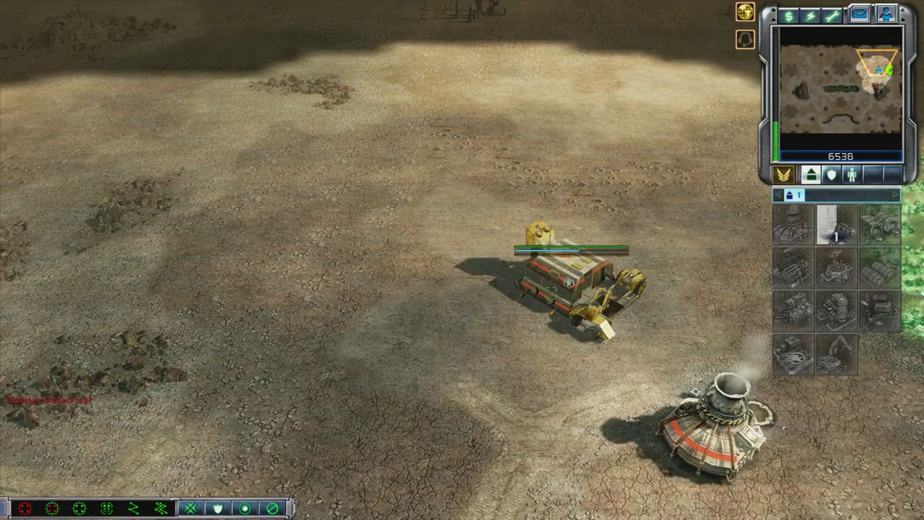
scroll(452, 316, "down", 2)
scroll(458, 392, "up", 1)
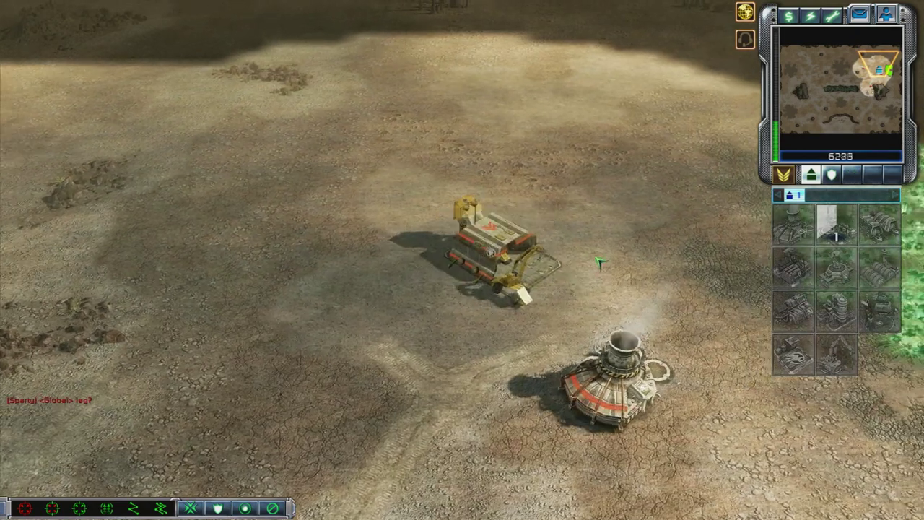
scroll(598, 258, "up", 3)
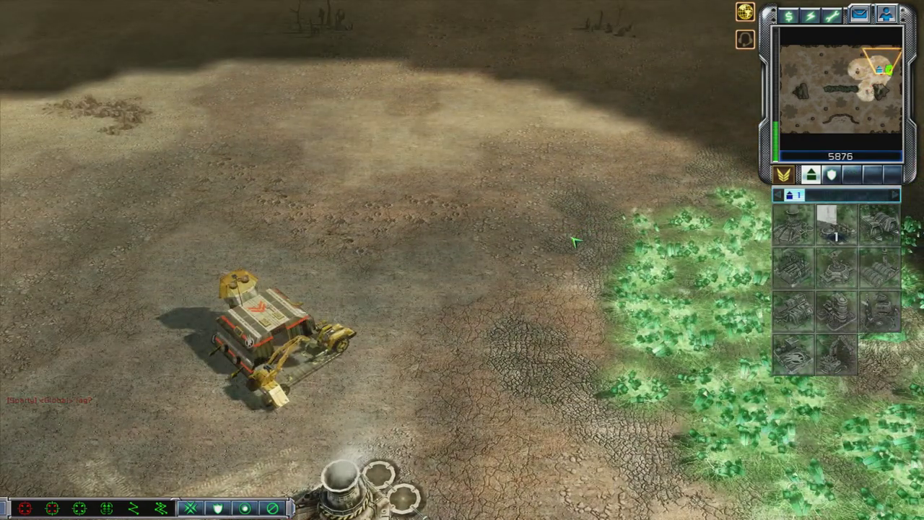
Step: Pan the camera over the tiberium field, cliffs and desert, then return to the base
left_click_drag(570, 240, 536, 245)
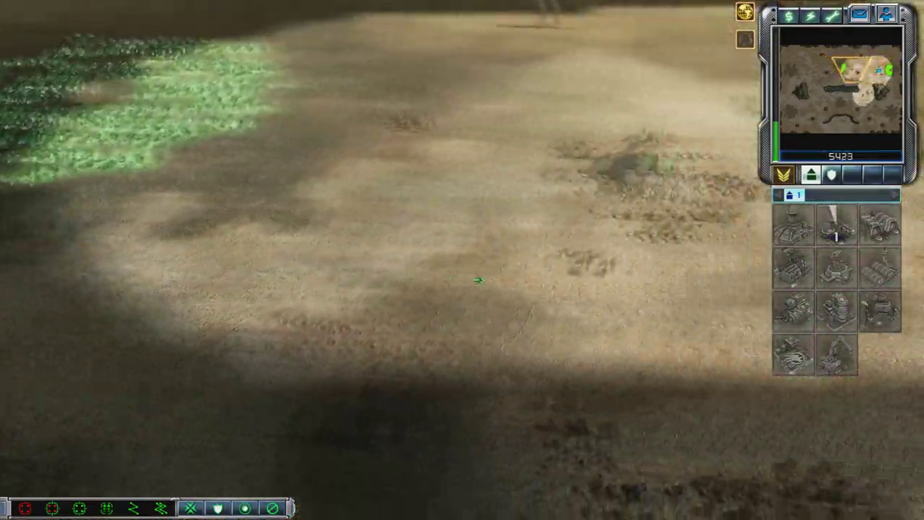
scroll(450, 255, "up", 5)
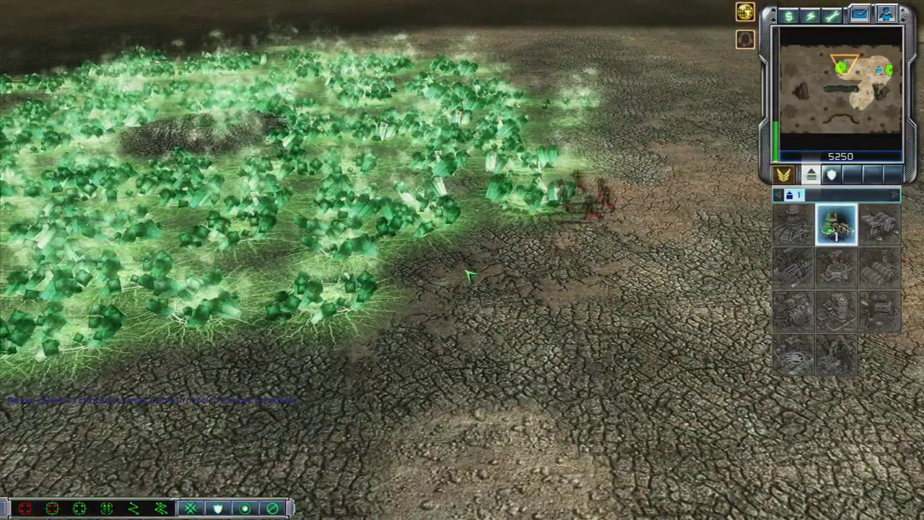
scroll(433, 260, "down", 3)
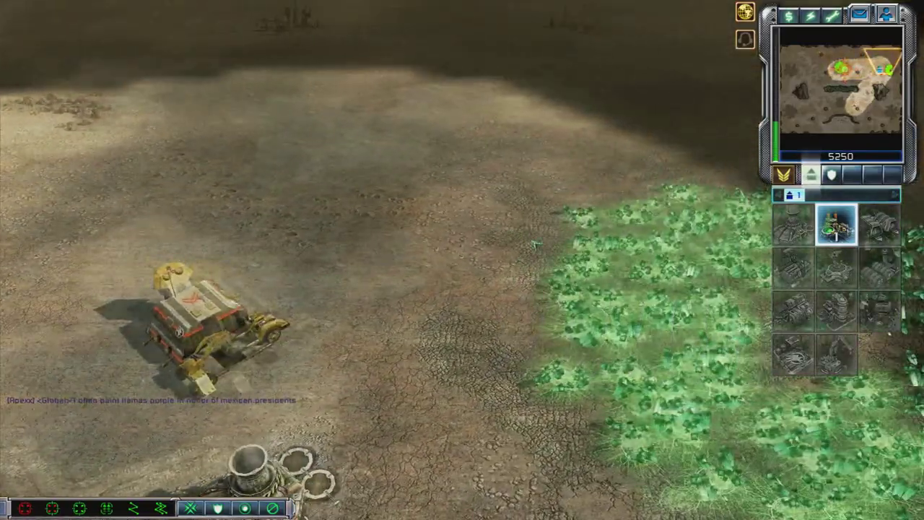
left_click_drag(455, 328, 402, 355)
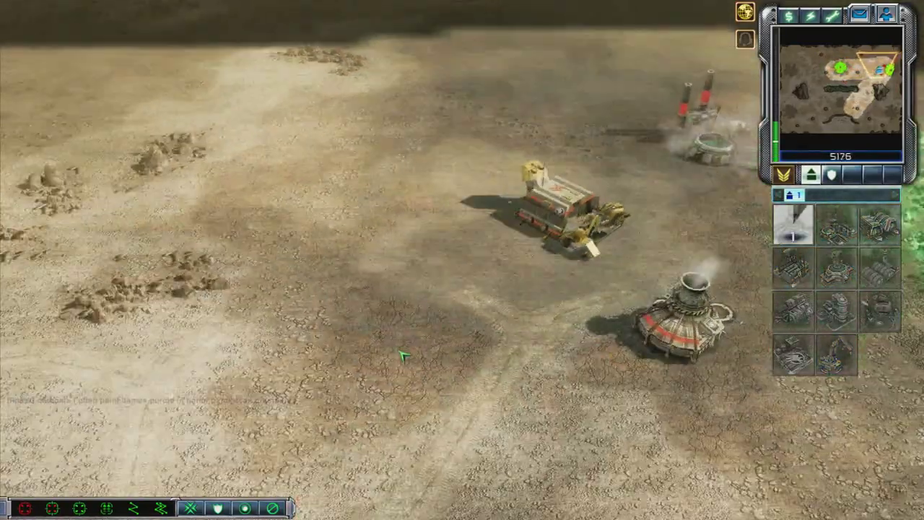
key("space")
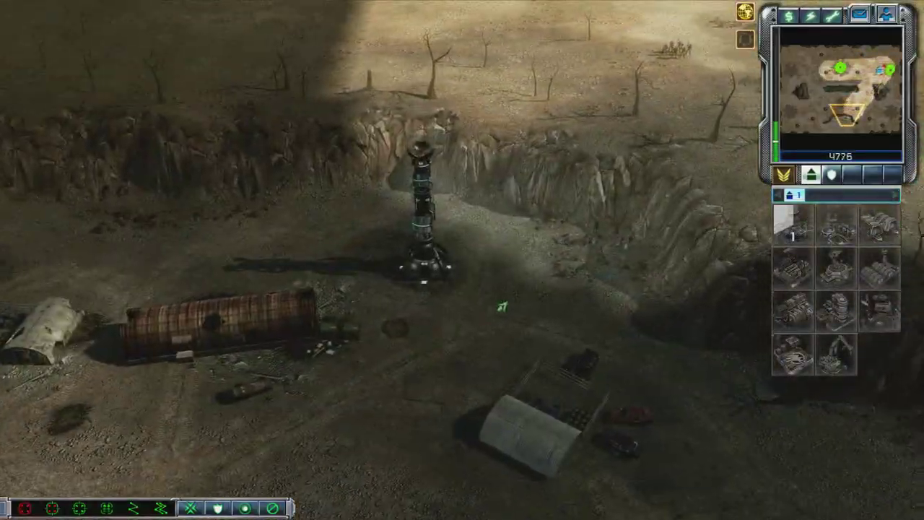
key("Up")
key("h")
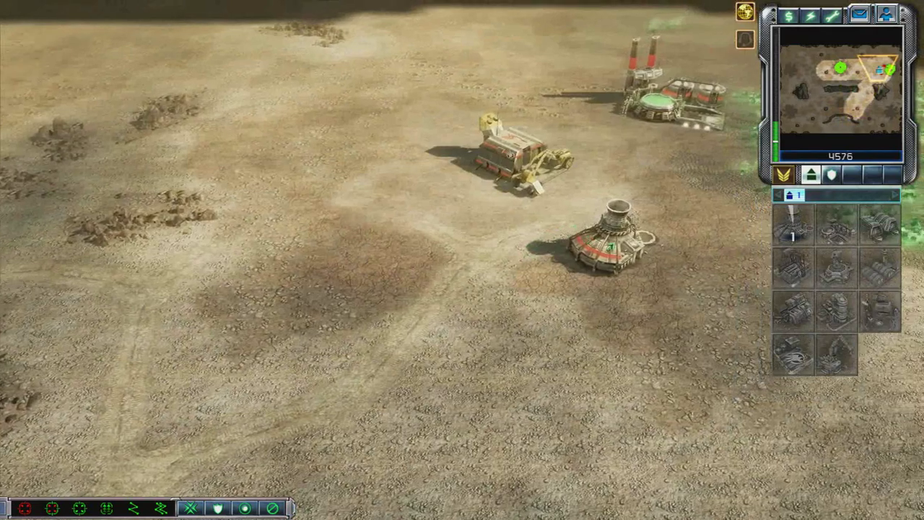
Step: Place a structure near the reactor, then sell the refinery and Construction Yard
left_click(585, 303)
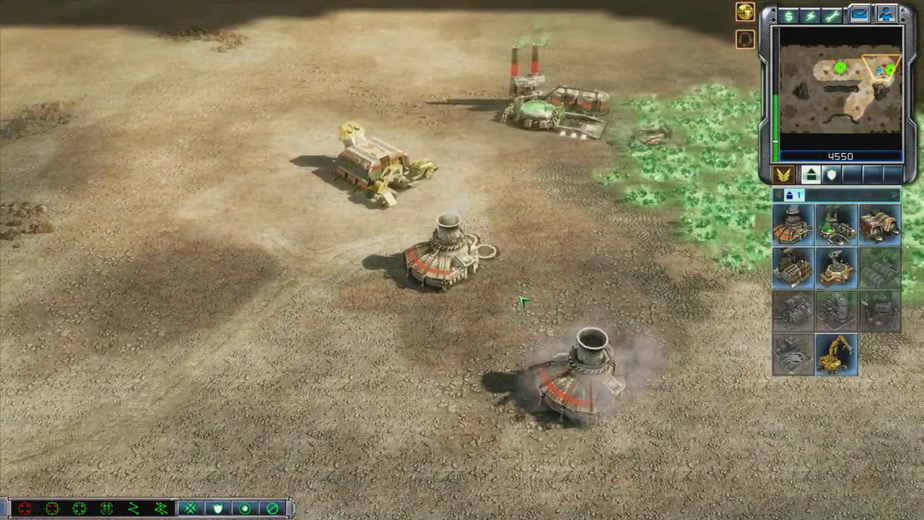
key("Up")
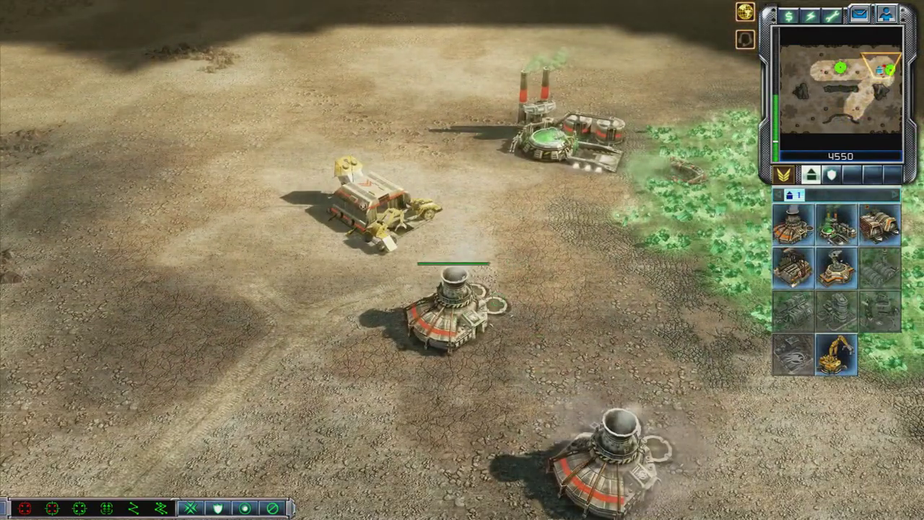
left_click(453, 311)
key("Up")
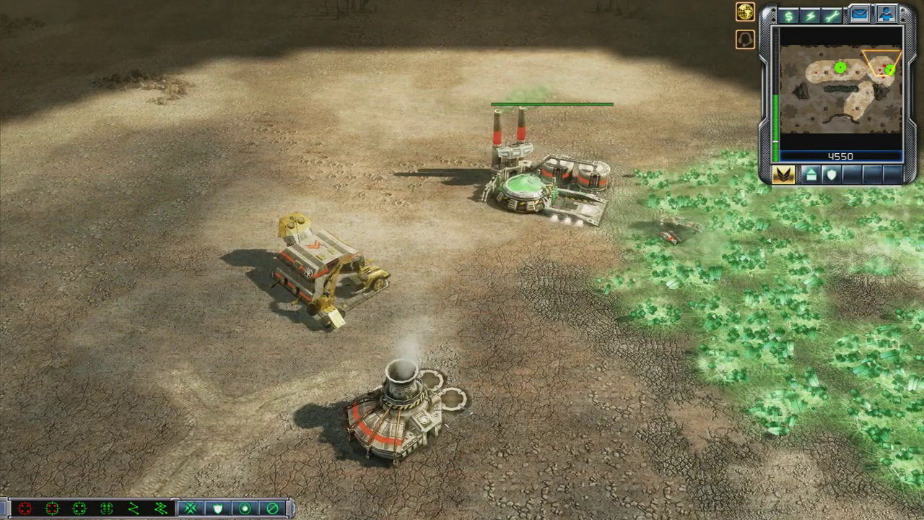
left_click(549, 184)
left_click(789, 14)
left_click(329, 267)
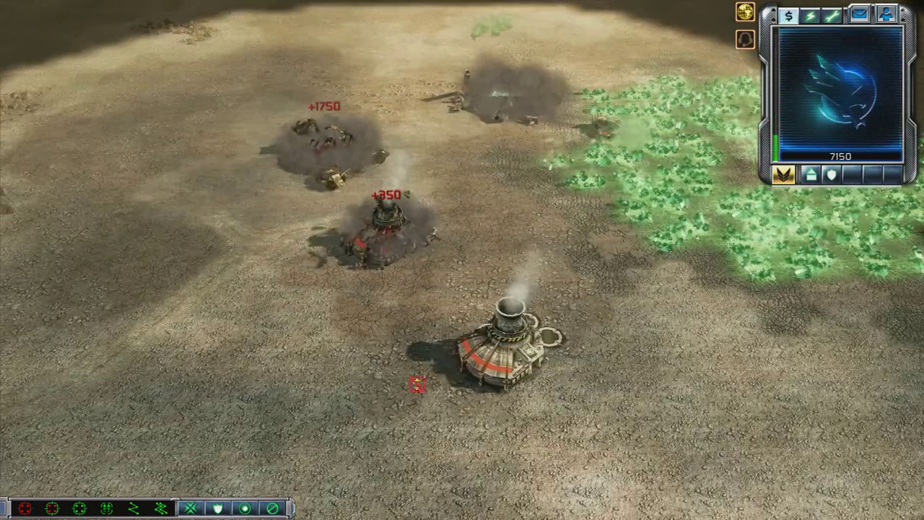
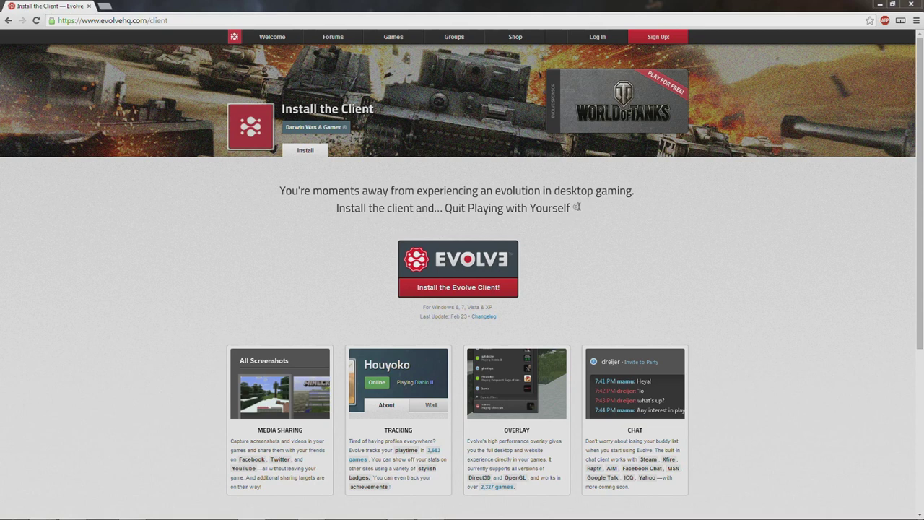
Step: Download the Evolve client installer EvolveSetup.exe and run it
left_click(458, 292)
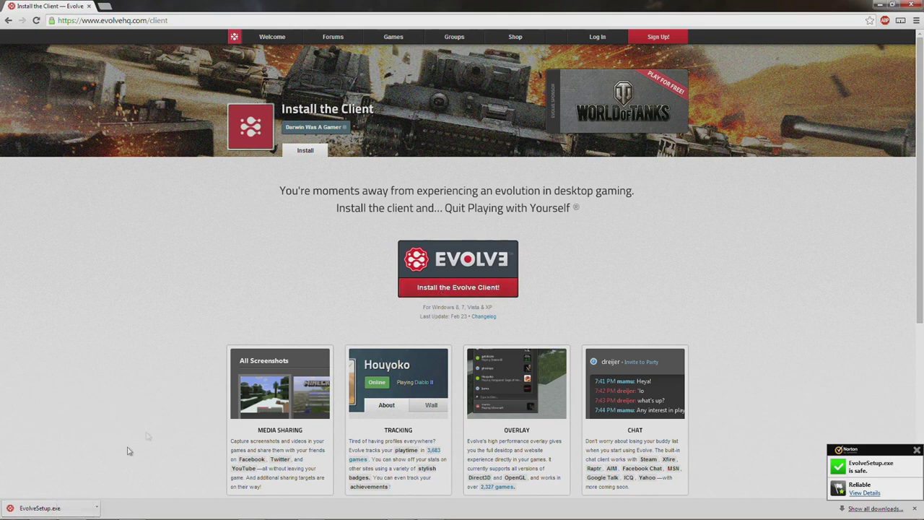
left_click(54, 511)
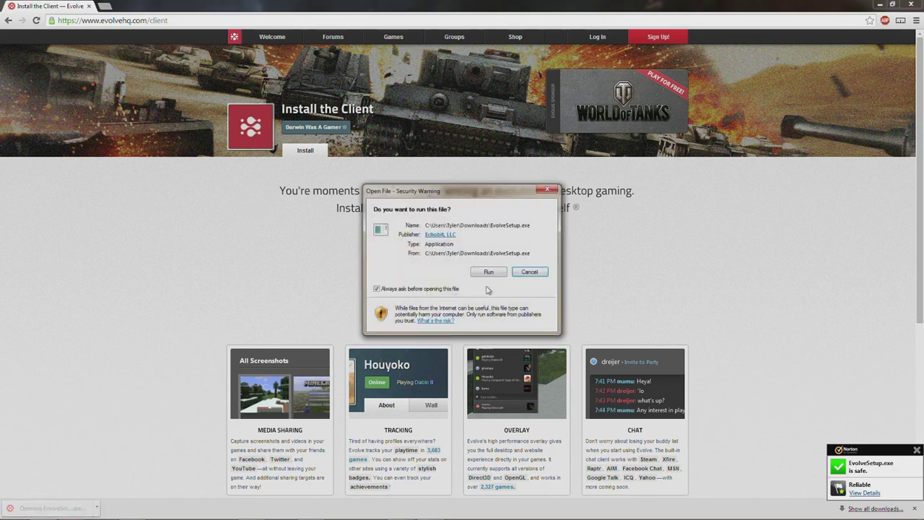
left_click(487, 275)
Step: Minimize Chrome and enable the installer's Advanced options
left_click(893, 4)
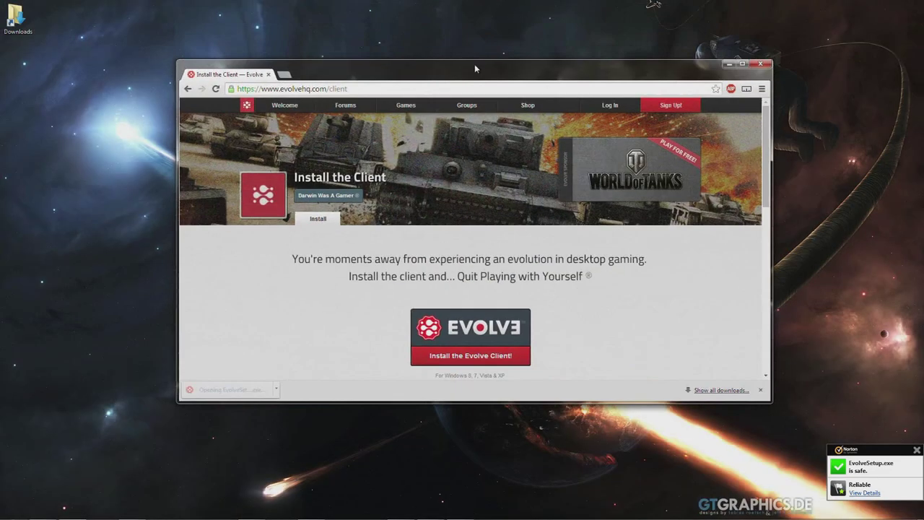
left_click(730, 63)
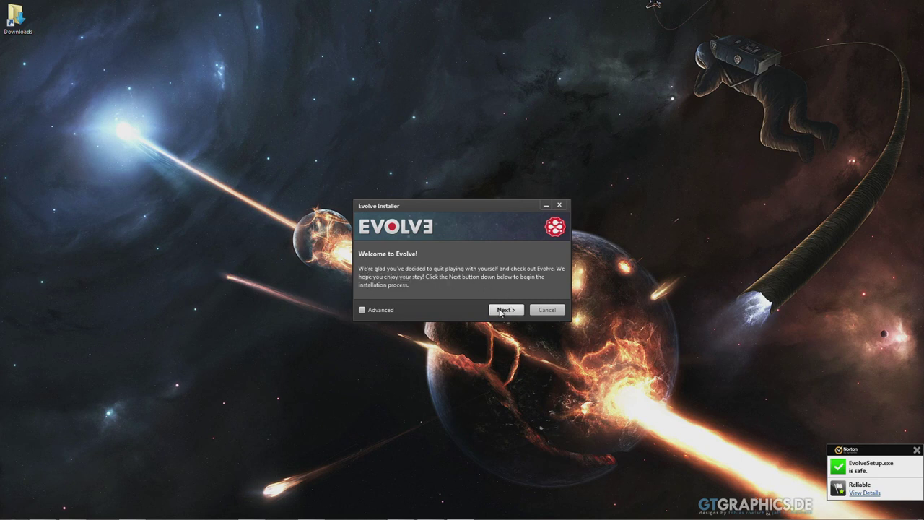
left_click(384, 312)
left_click(384, 310)
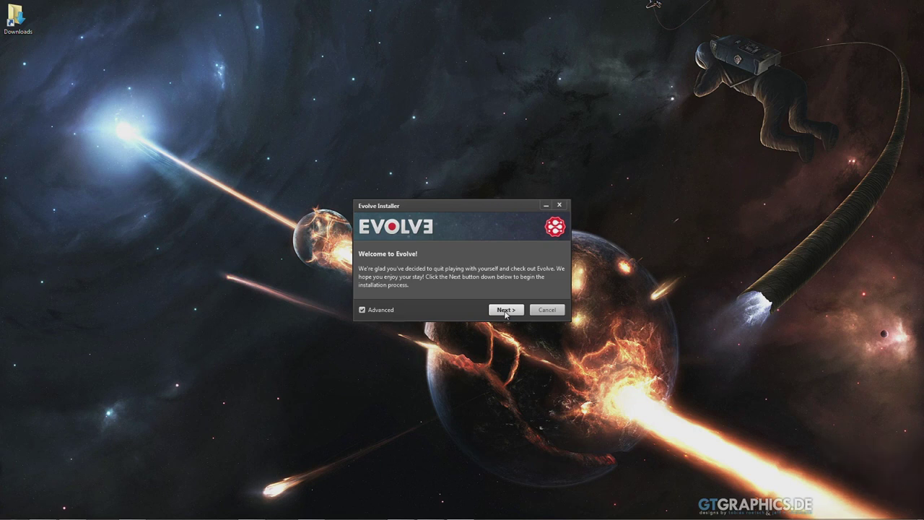
left_click(506, 311)
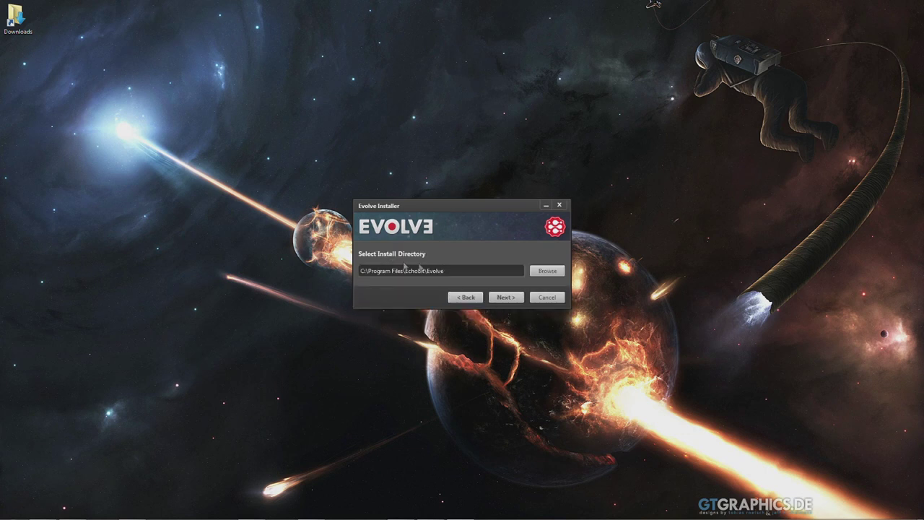
Step: Keep the default C:\Program Files\Echobit\Evolve folder, accept the license, and install
left_click(549, 271)
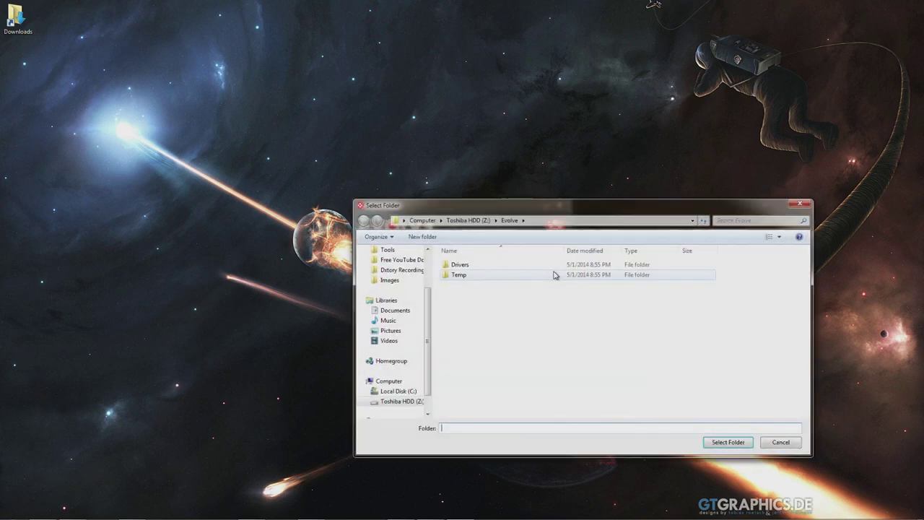
left_click(808, 208)
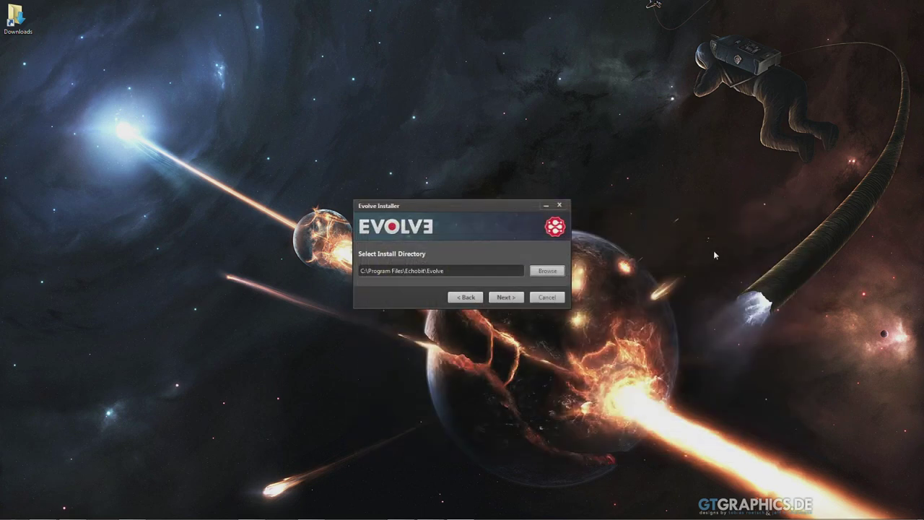
left_click(505, 297)
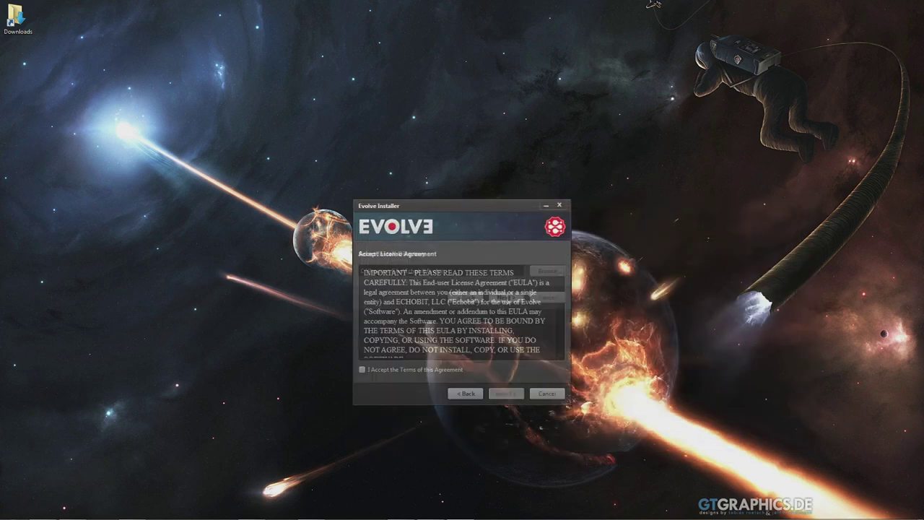
left_click(377, 373)
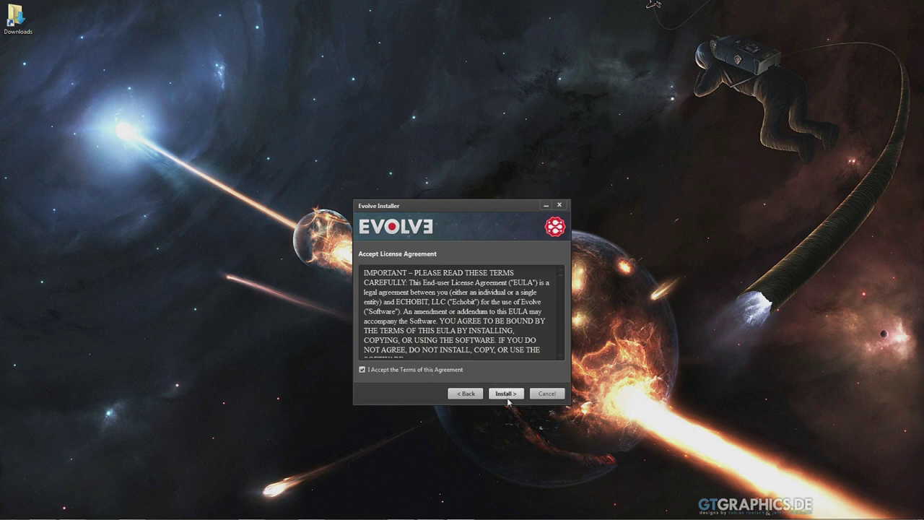
left_click(506, 393)
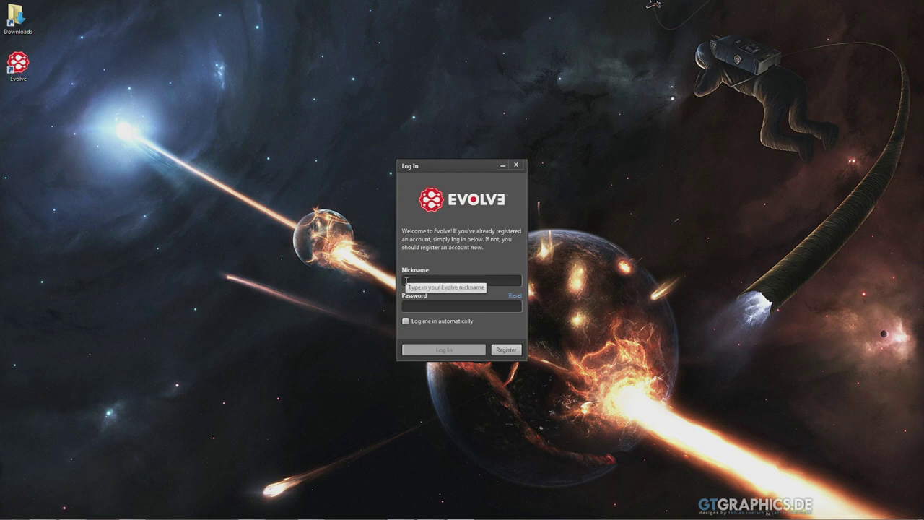
Step: Log in with the account nickname and password, with automatic log-in enabled
left_click(415, 279)
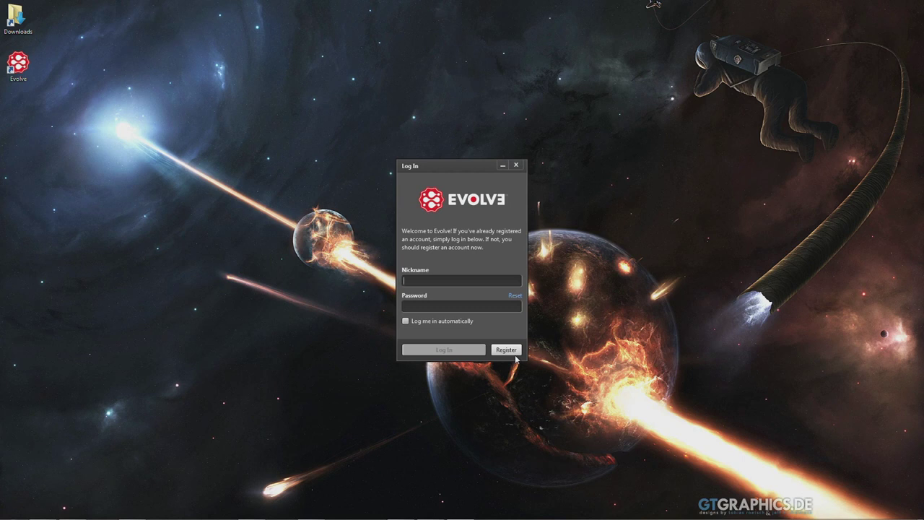
type("partacus**********")
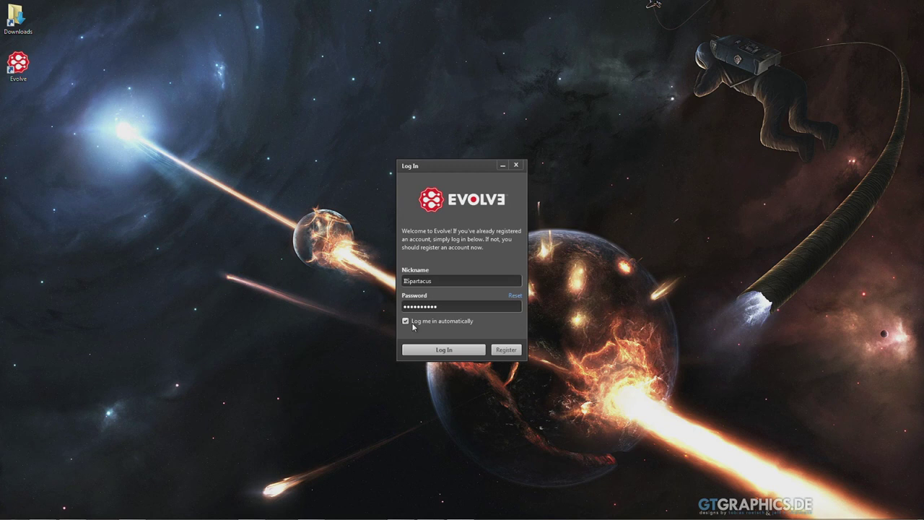
left_click(444, 350)
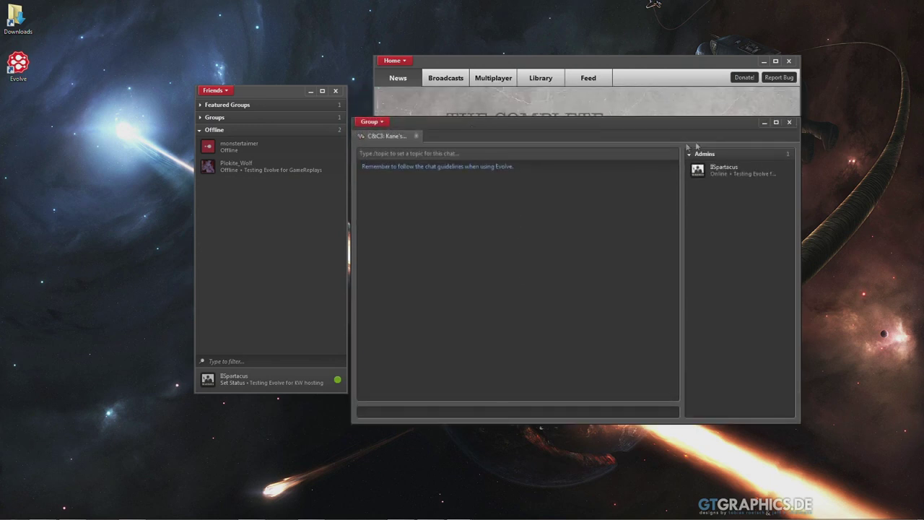
Step: Move the Home window and browse the Multiplayer, Broadcasts, News and Feed tabs
left_click_drag(549, 65, 527, 91)
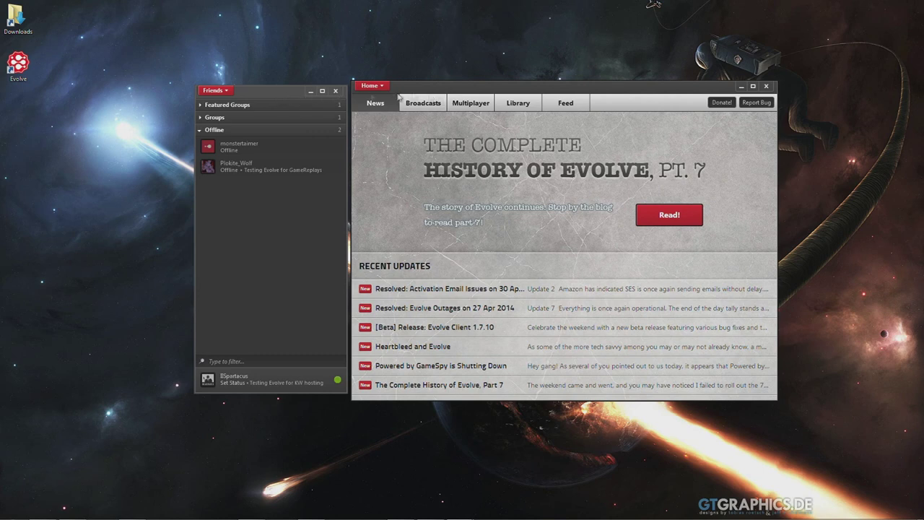
mouse_move(414, 90)
left_mouse_down()
mouse_move(425, 88)
mouse_move(414, 89)
left_mouse_up()
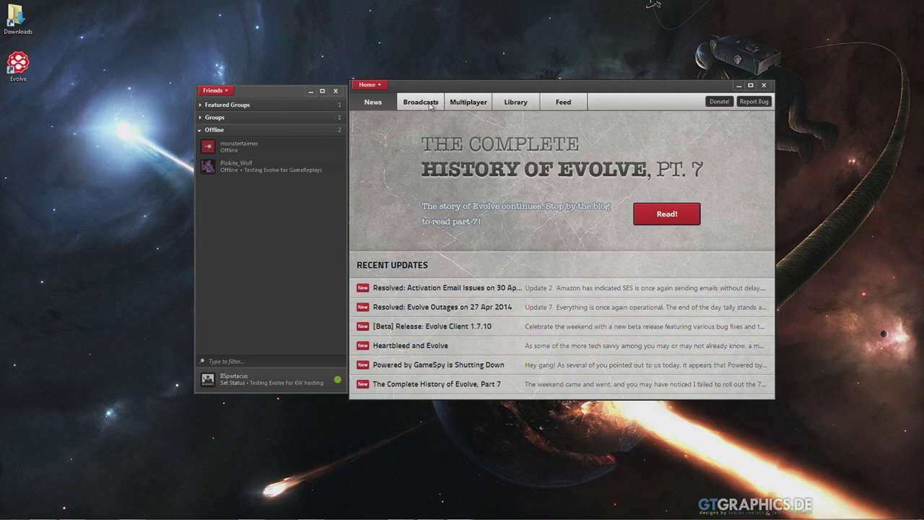
left_click(469, 102)
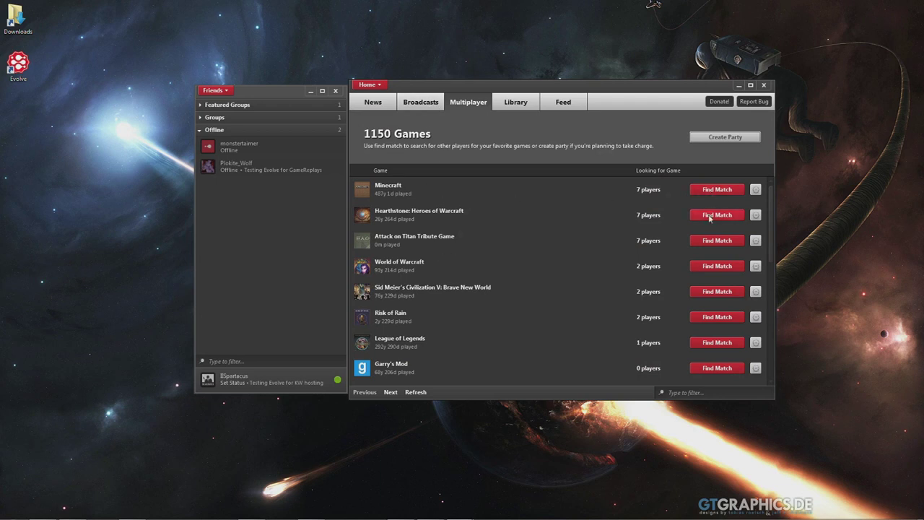
left_click(401, 107)
left_click(369, 102)
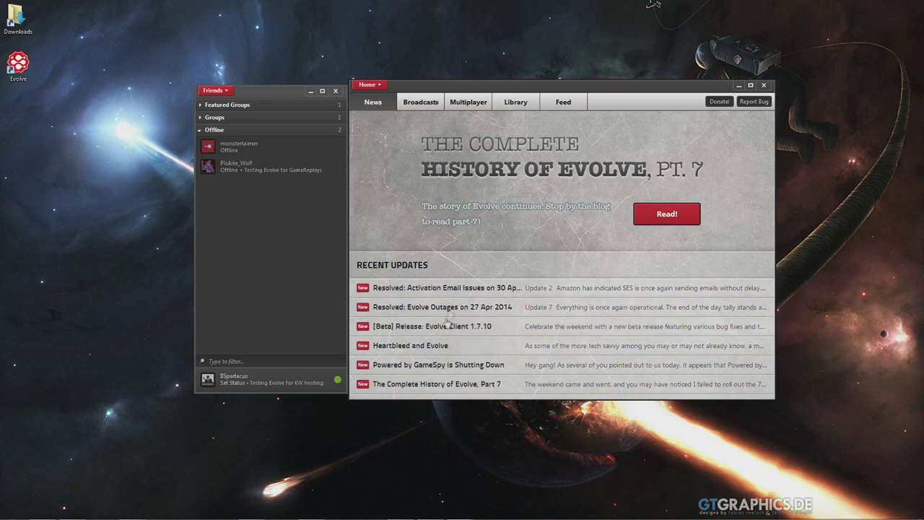
left_click(559, 105)
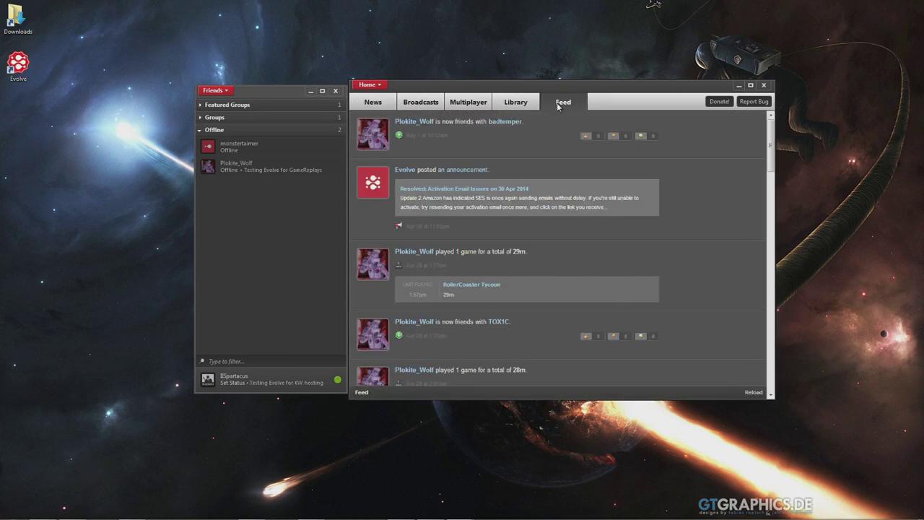
Step: Nudge the Home window and scroll through the friends activity feed
left_click_drag(519, 89, 526, 87)
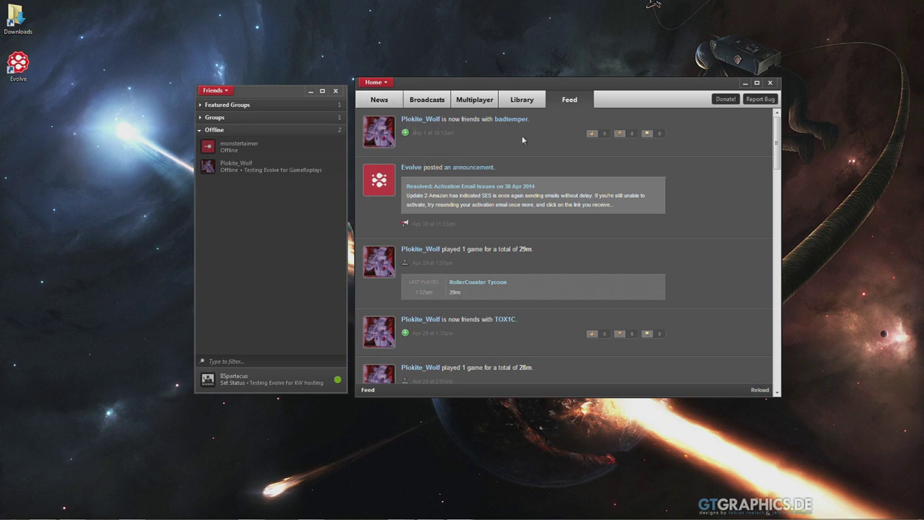
scroll(522, 135, "down", 1)
scroll(528, 147, "down", 1)
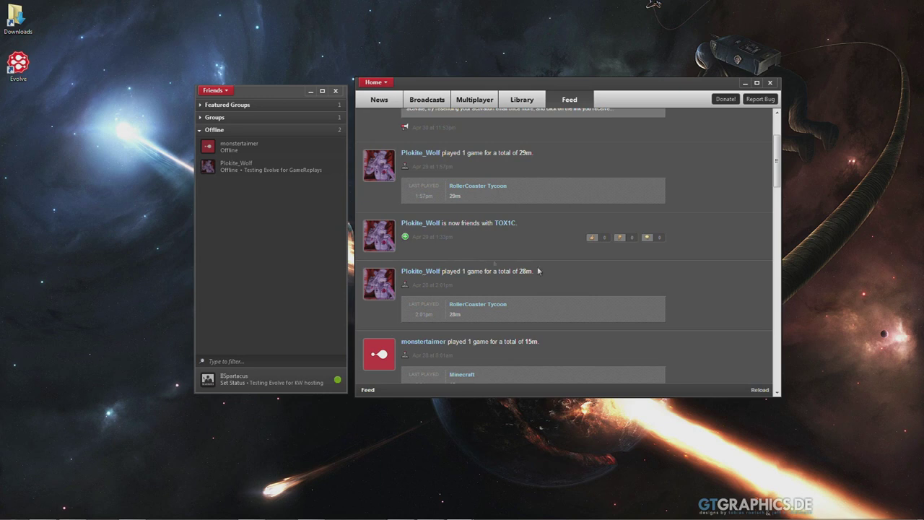
scroll(759, 338, "up", 1)
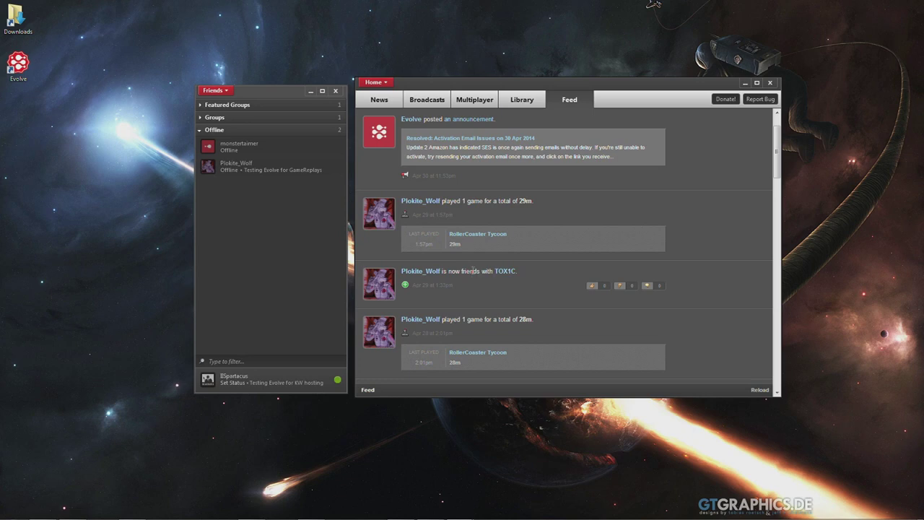
Step: Return to the News page, shift the window, and toggle the main client menu
left_click(366, 101)
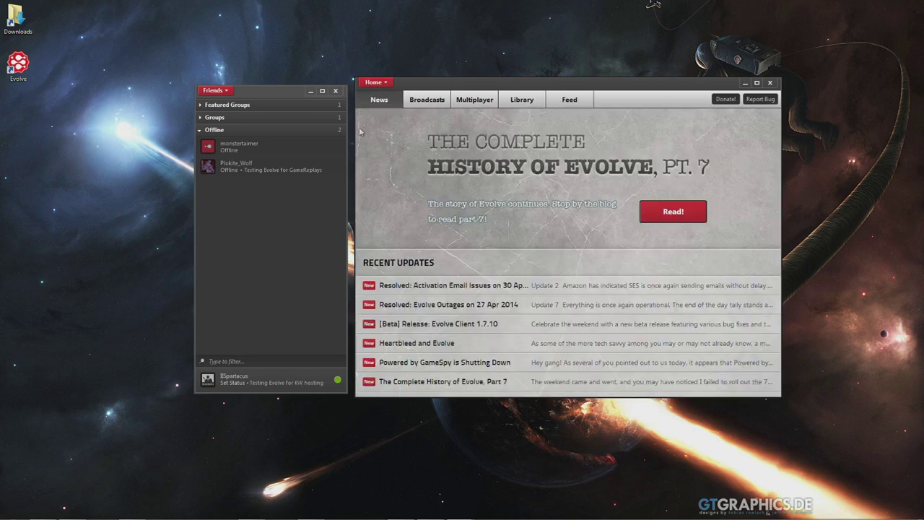
left_click_drag(387, 85, 405, 90)
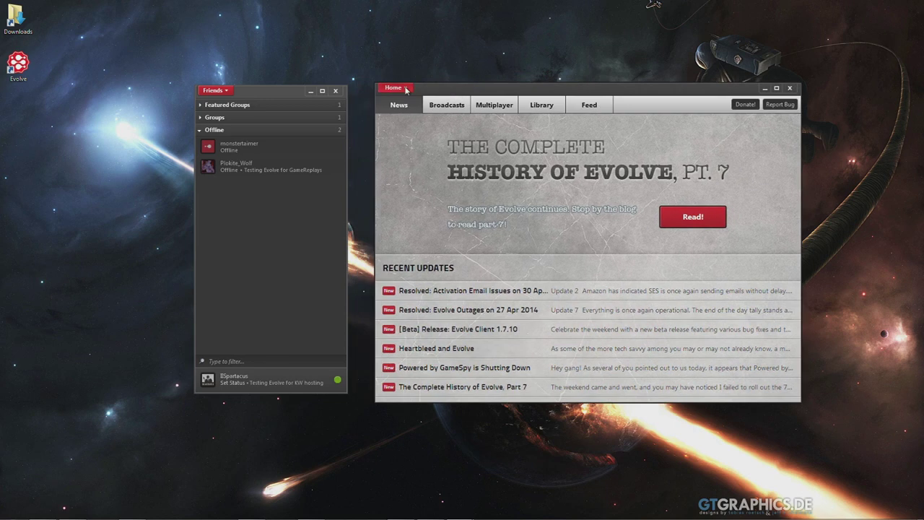
left_click(406, 88)
left_click(469, 94)
left_click(398, 91)
left_click(398, 91)
left_click(397, 93)
left_click(397, 92)
Step: Browse the 1150-game Multiplayer list, then close the Home window
left_click(494, 105)
scroll(533, 271, "down", 8)
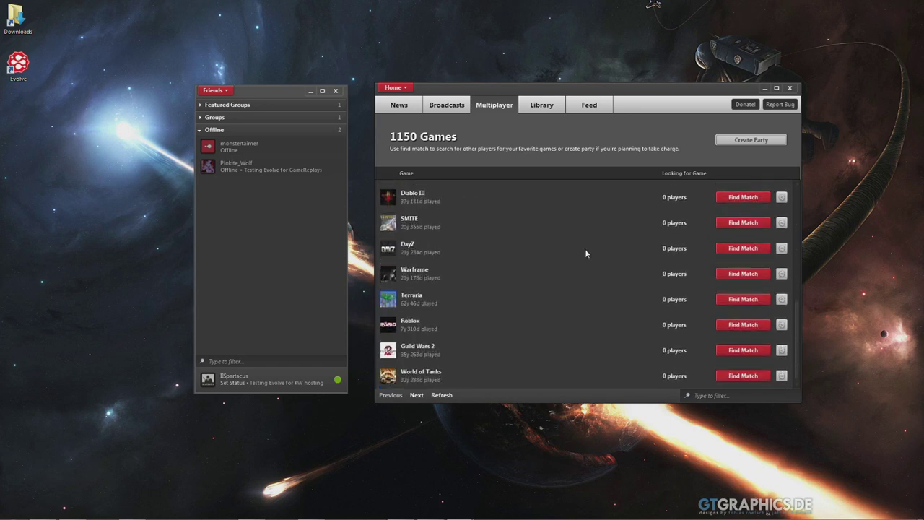
scroll(574, 274, "up", 1)
scroll(567, 278, "down", 1)
scroll(567, 280, "up", 8)
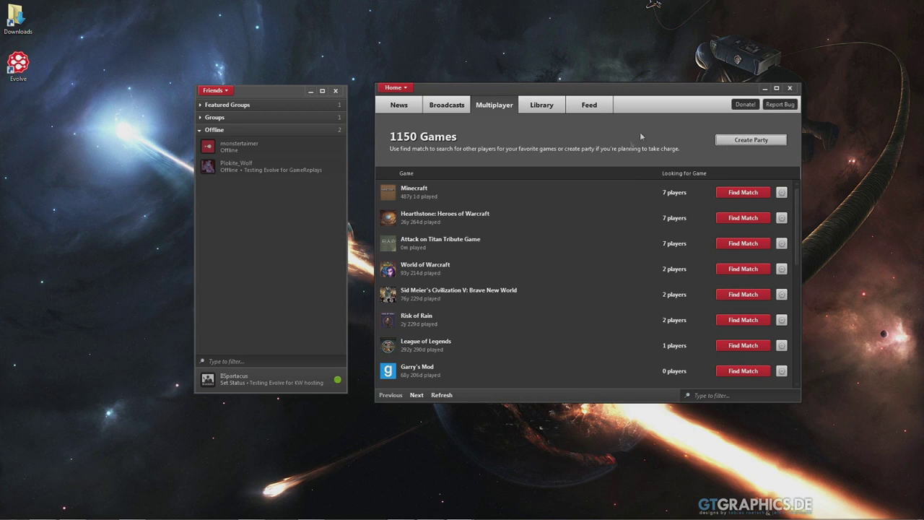
left_click(790, 88)
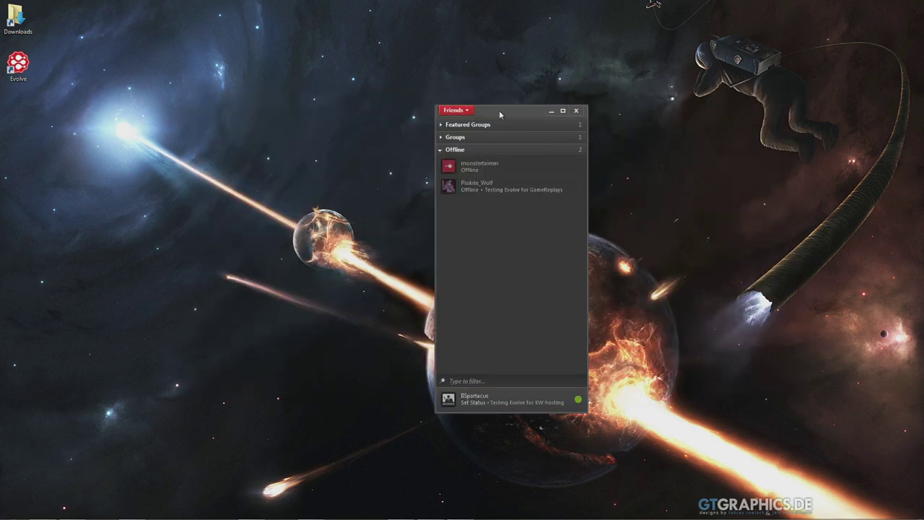
Step: Centre the Friends list and expand and collapse its group sections
left_click_drag(502, 114, 485, 109)
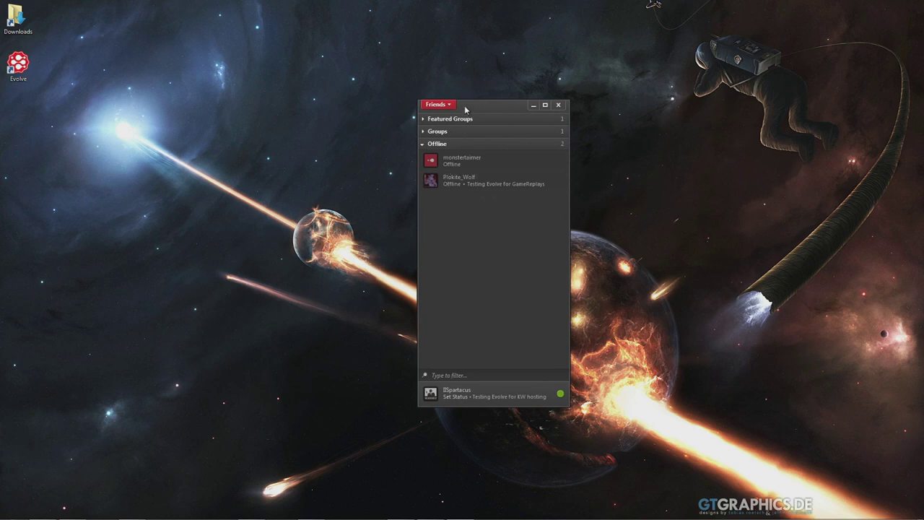
left_click(427, 120)
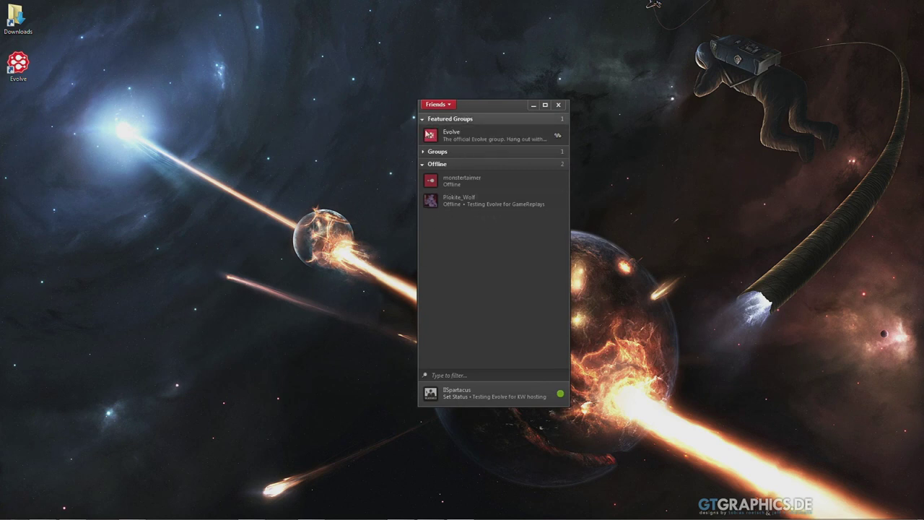
left_click(424, 152)
left_click(436, 152)
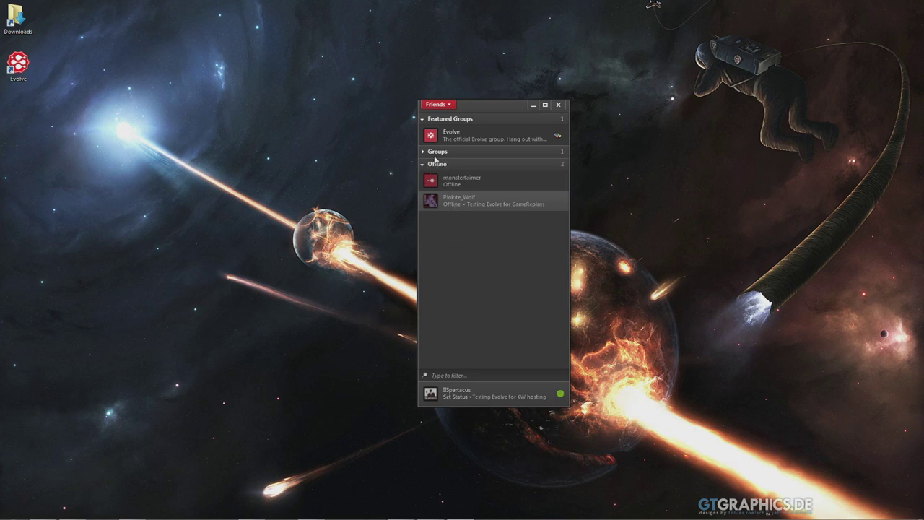
left_click(446, 374)
Step: Send a friend request via Add Friend using the friend's pasted nickname
left_click(437, 105)
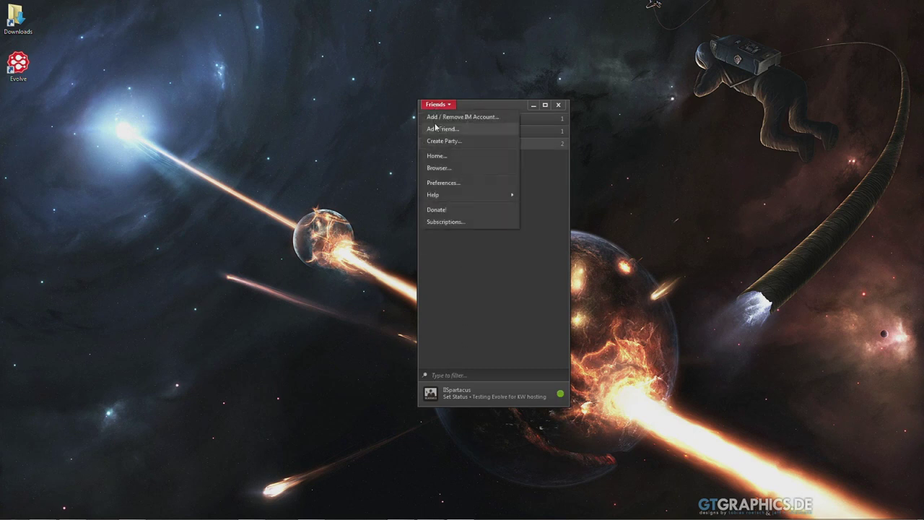
left_click(440, 128)
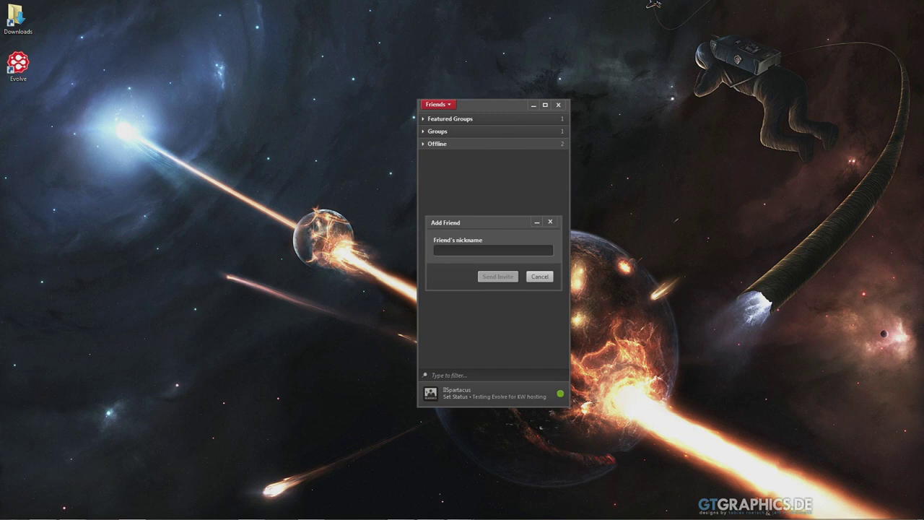
left_click_drag(467, 224, 462, 209)
type("IsaiPhoenix01")
left_click(485, 262)
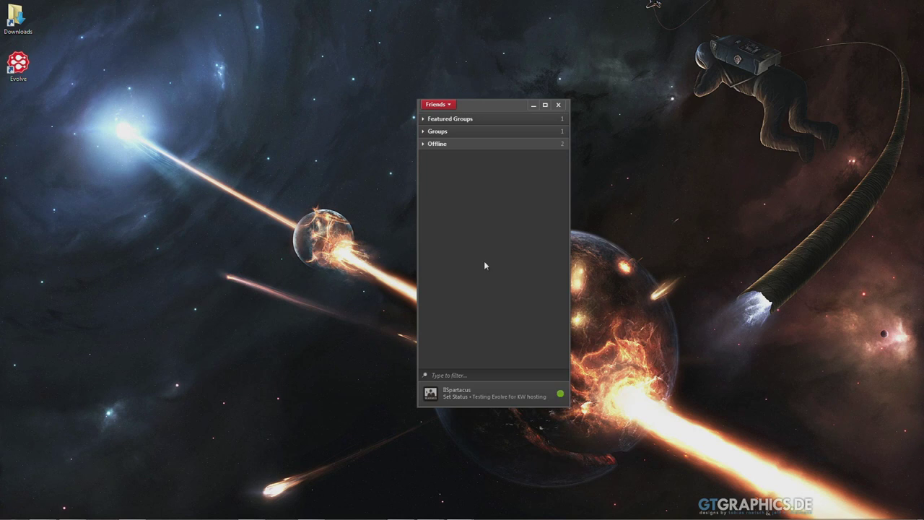
Step: Expand the list sections to show the online friend and C&C3: Kane's Wrath group
left_click(425, 145)
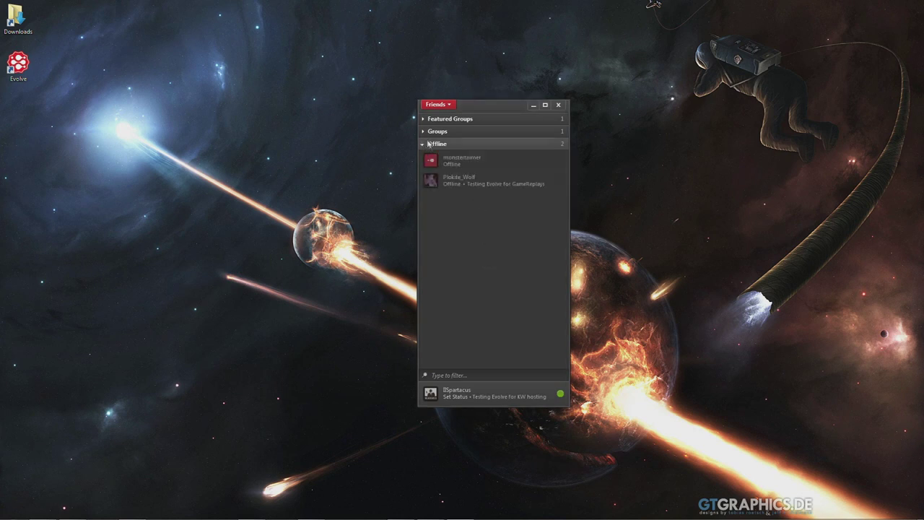
left_click(424, 136)
left_click(425, 134)
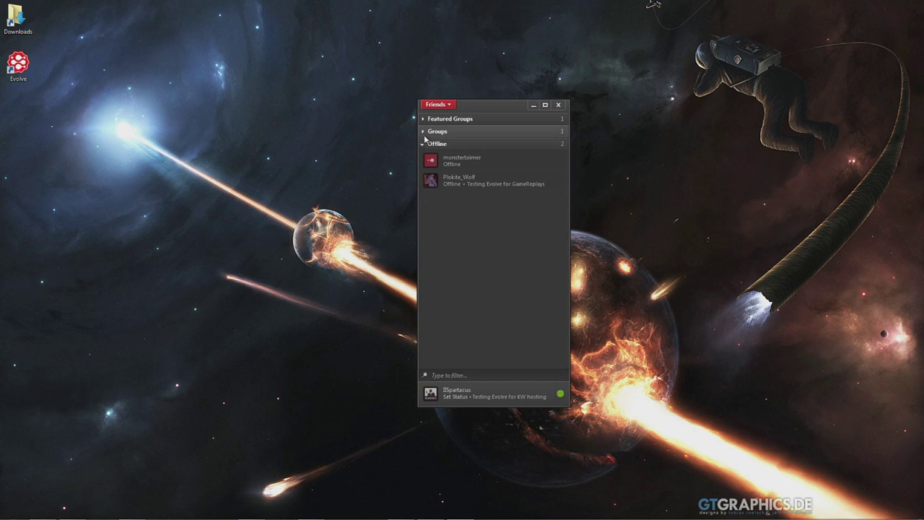
left_click(426, 144)
left_click(426, 123)
left_click(427, 123)
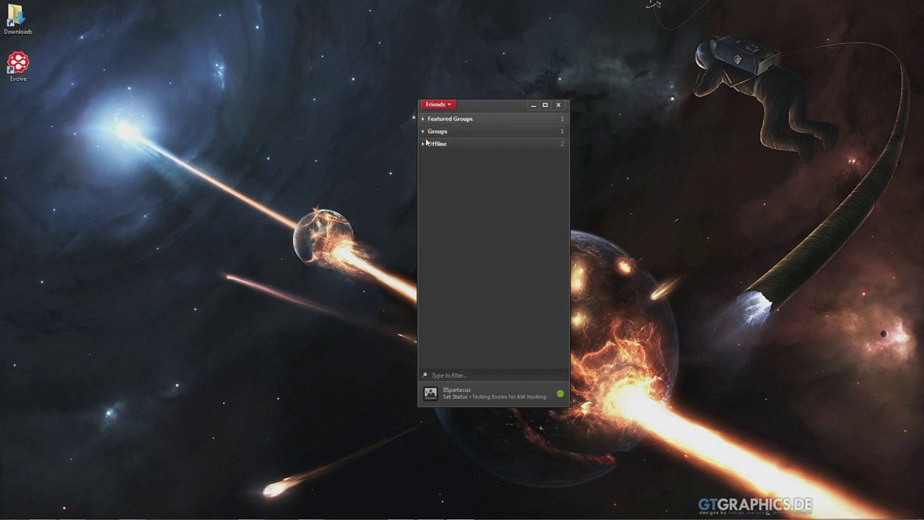
left_click(425, 132)
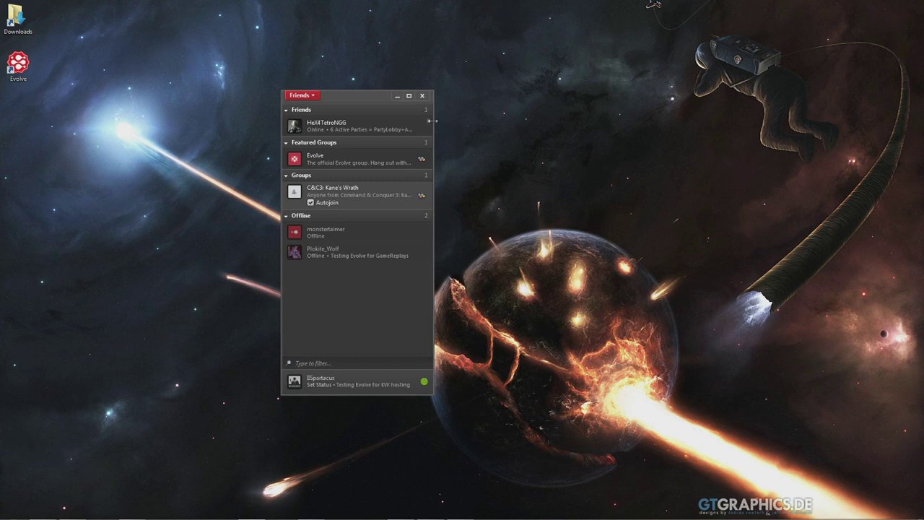
left_click(308, 96)
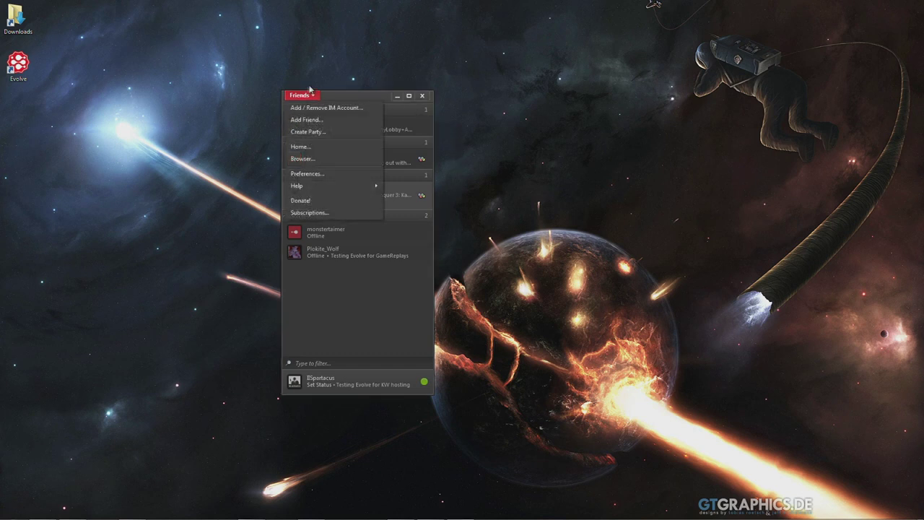
Step: Create a new party and install the Evolve network adapter
left_click(304, 133)
left_click_drag(324, 185, 313, 120)
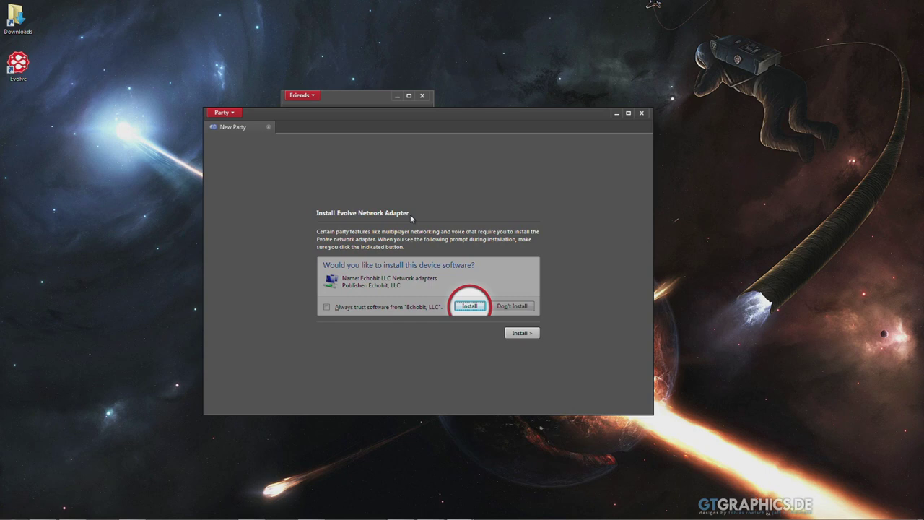
left_click(520, 333)
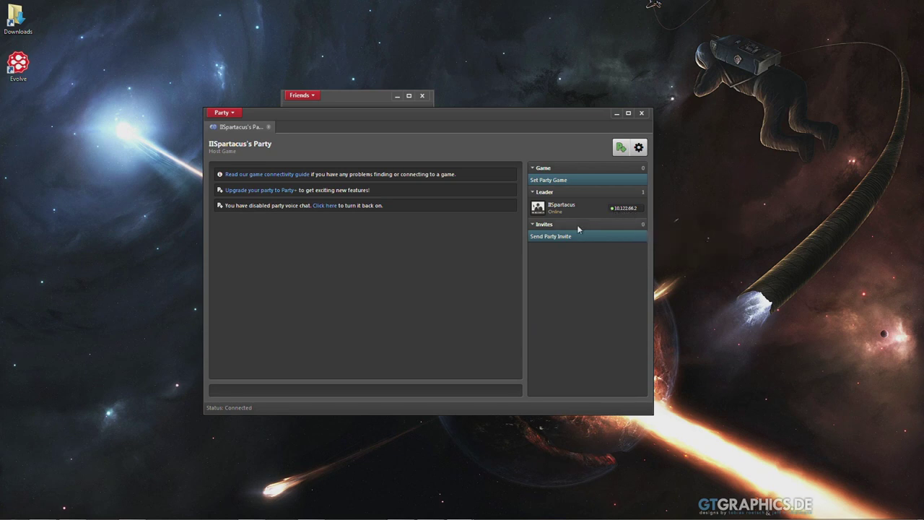
Step: Invite the friend to the party by typing part of their nickname and picking the suggestion
left_click(545, 238)
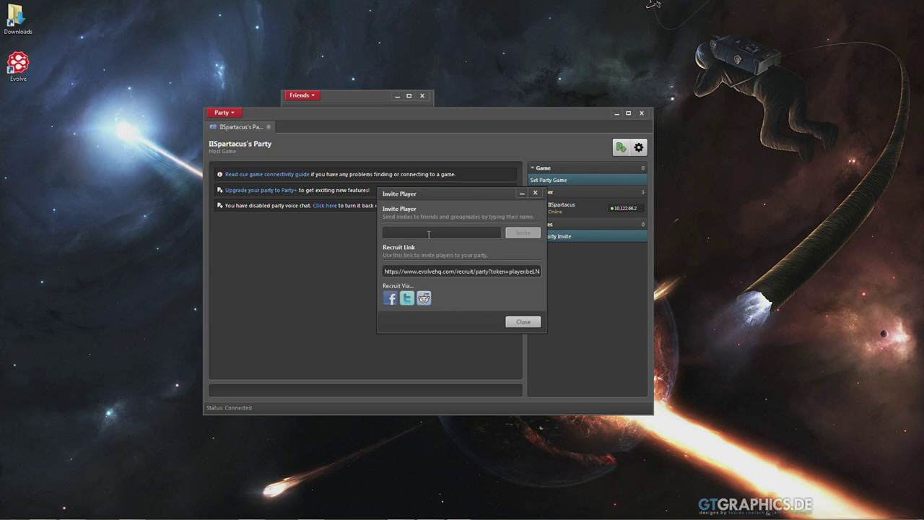
type("hex")
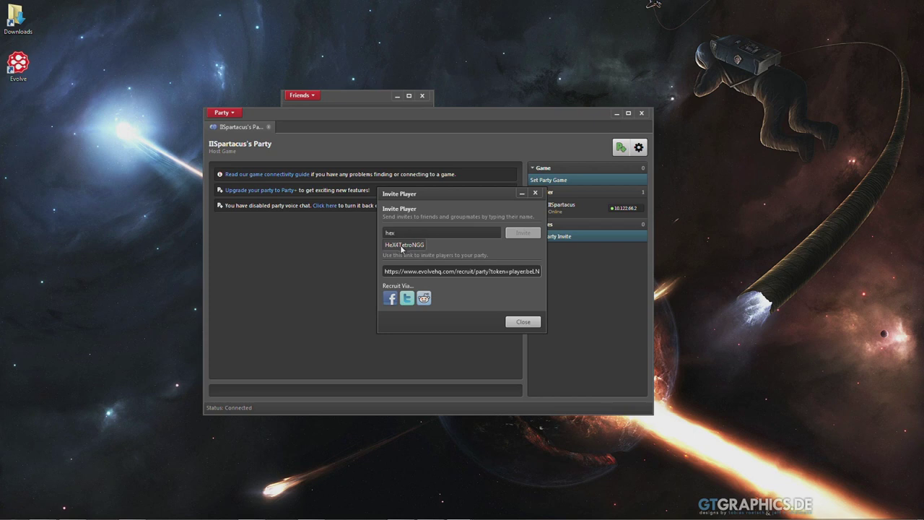
left_click(405, 246)
left_click(521, 234)
Step: Close the Friends list and Invite Player dialog, leaving the invite pending
left_click(347, 102)
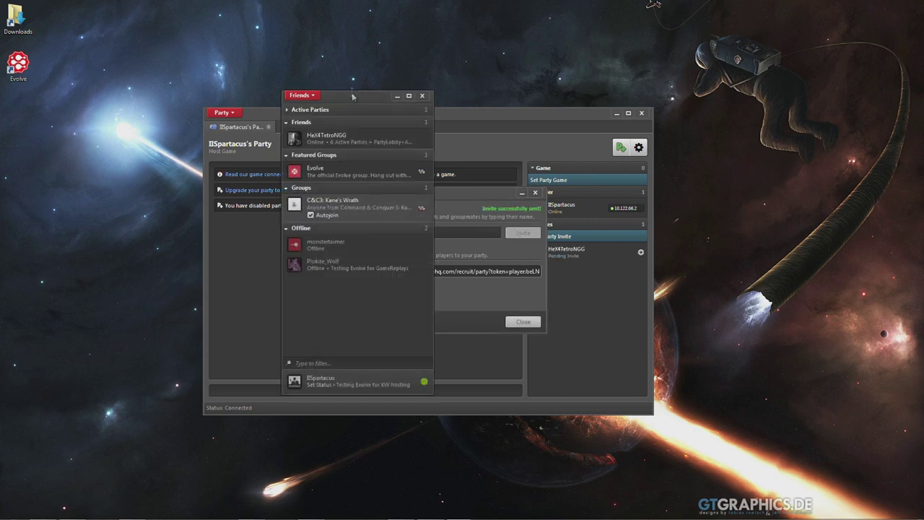
right_click(318, 142)
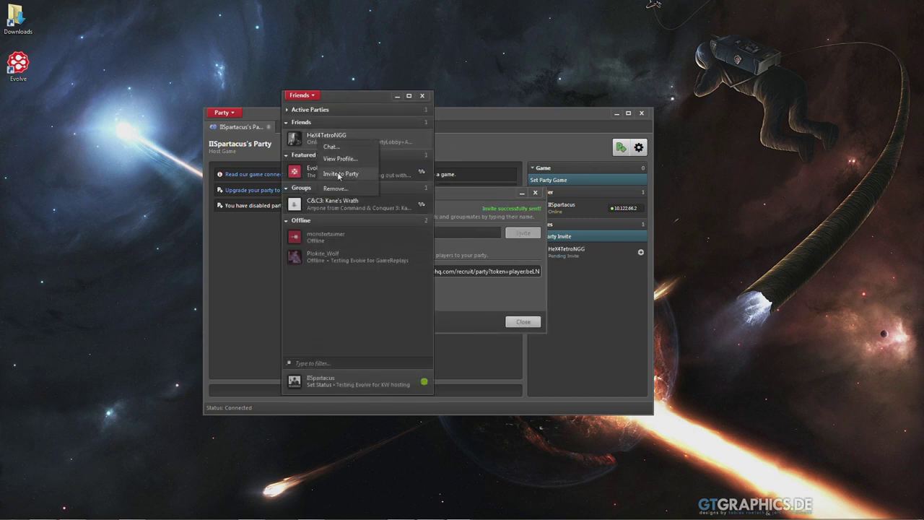
left_click(423, 96)
left_click_drag(436, 192, 406, 186)
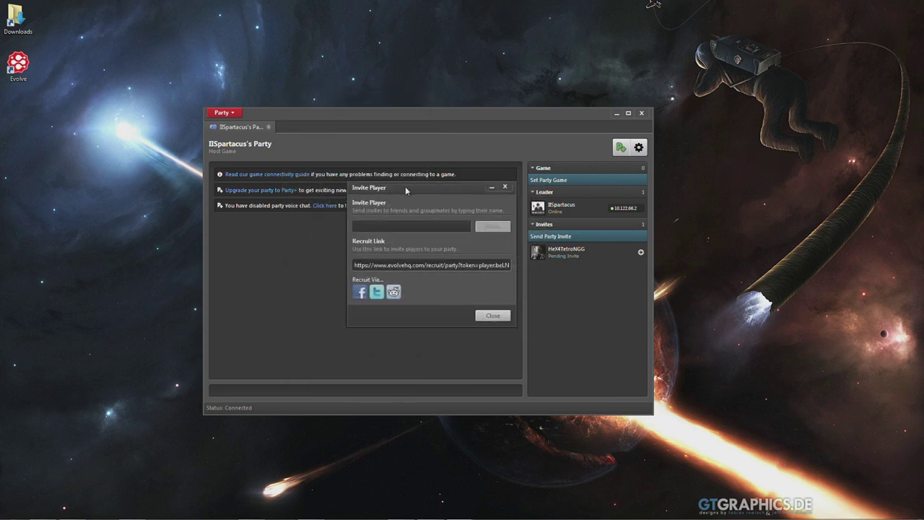
left_click(486, 319)
left_click(548, 225)
left_click(548, 225)
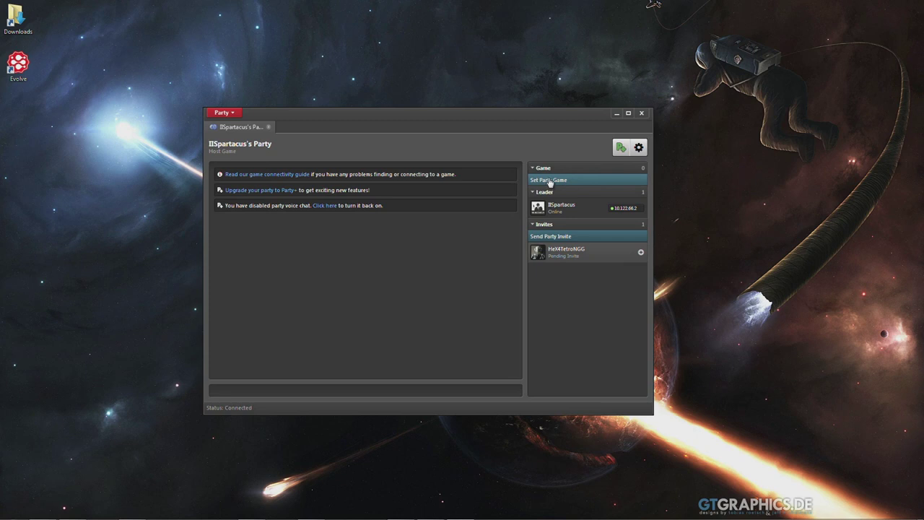
Step: Choose Command & Conquer 3: Kane's Wrath as the party's game
left_click(549, 183)
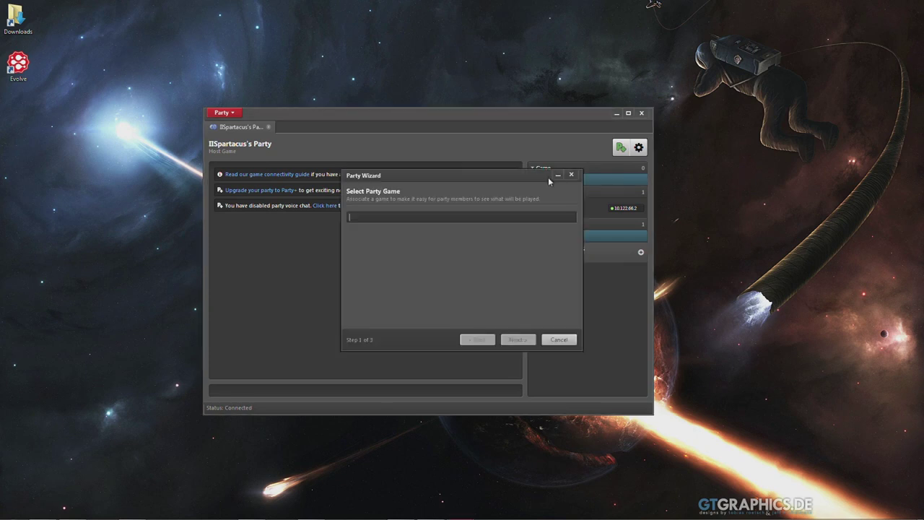
left_click(350, 196)
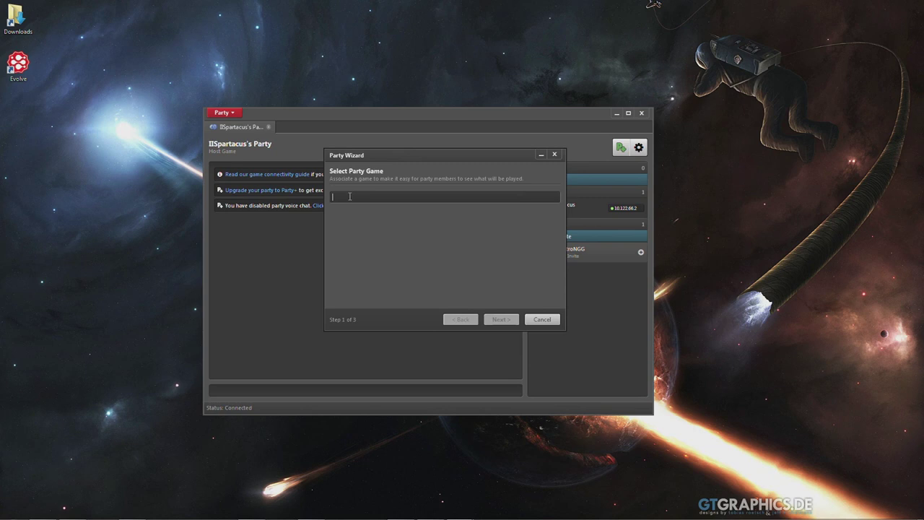
type("Command &")
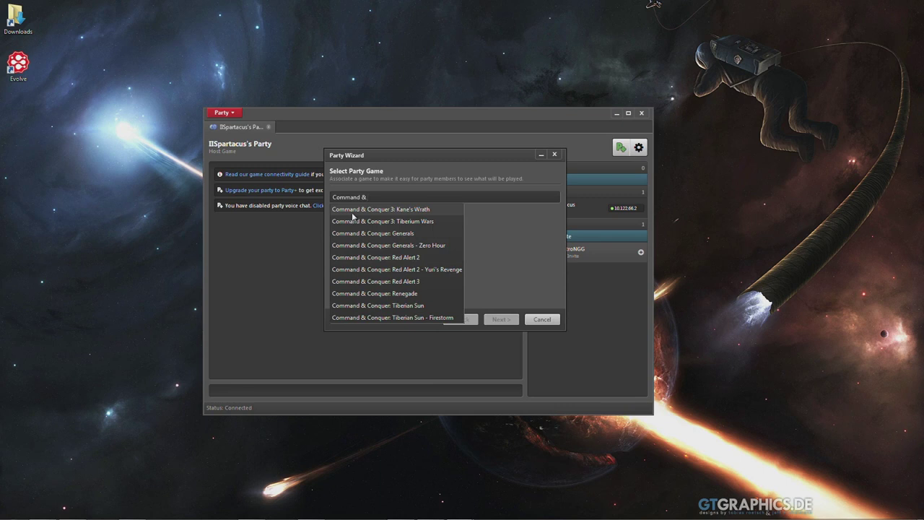
left_click(354, 211)
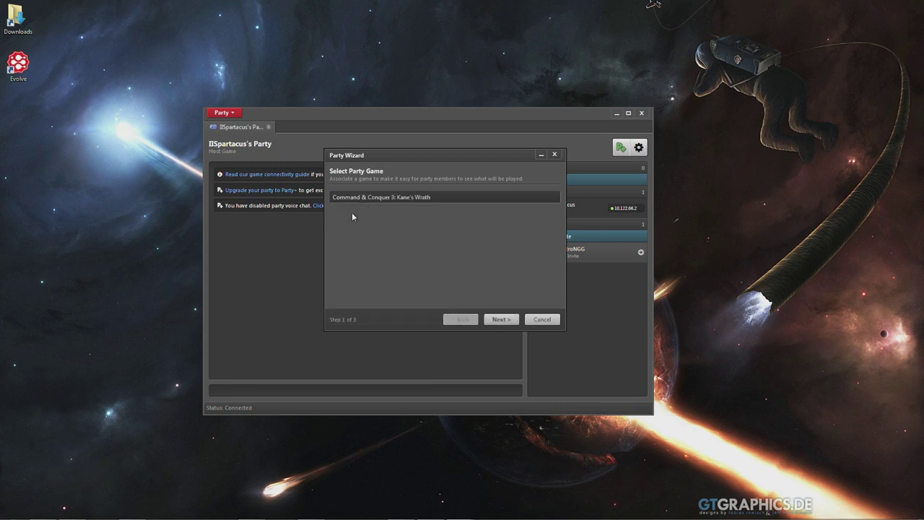
left_click(507, 320)
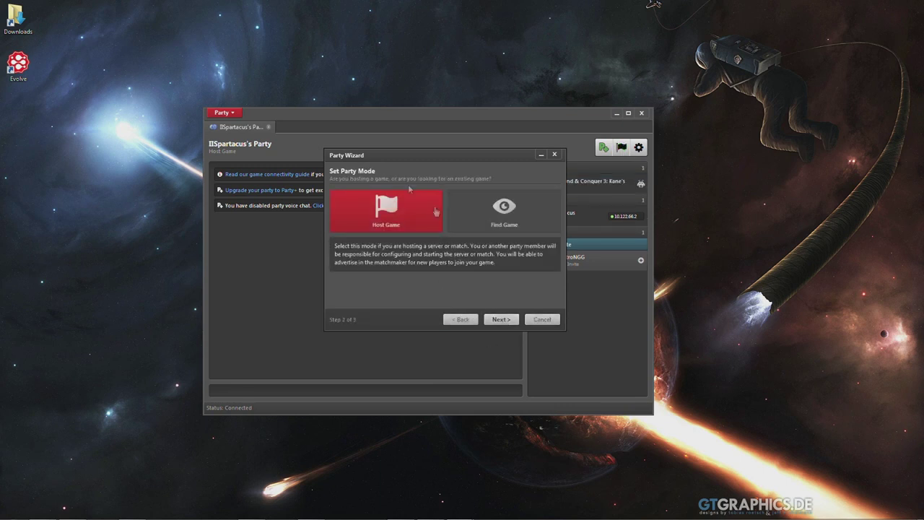
left_click_drag(358, 154, 361, 145)
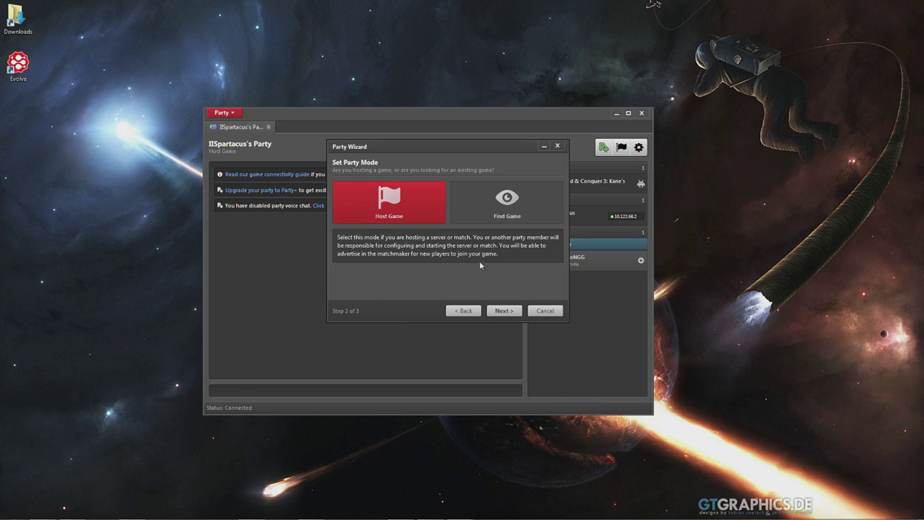
Step: Set minimum players to 2, leave maximum empty, and finish the party wizard
left_click(505, 311)
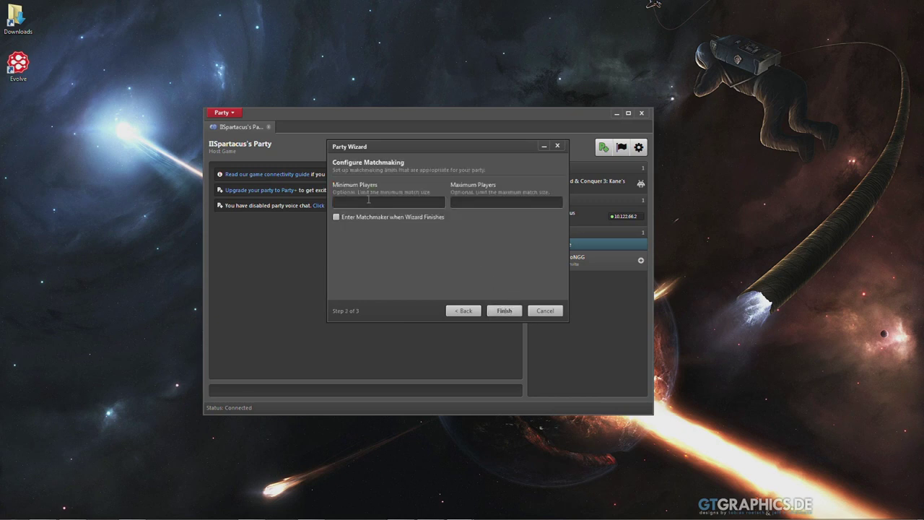
type("32")
key("BackSpace")
type("32")
key("BackSpace")
key("BackSpace")
key("BackSpace")
left_click(502, 311)
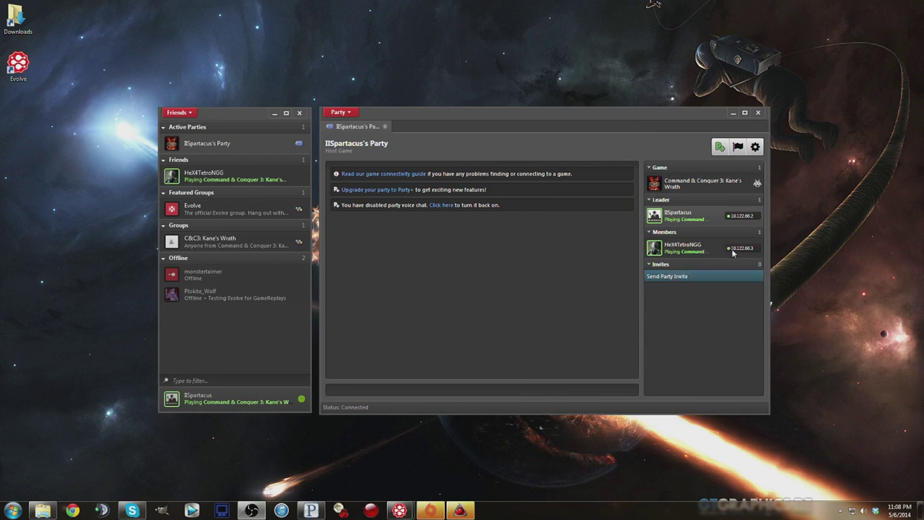
Step: Confirm the friend is listed under Members playing Kane's Wrath, then check the game's taskbar entry
mouse_move(736, 250)
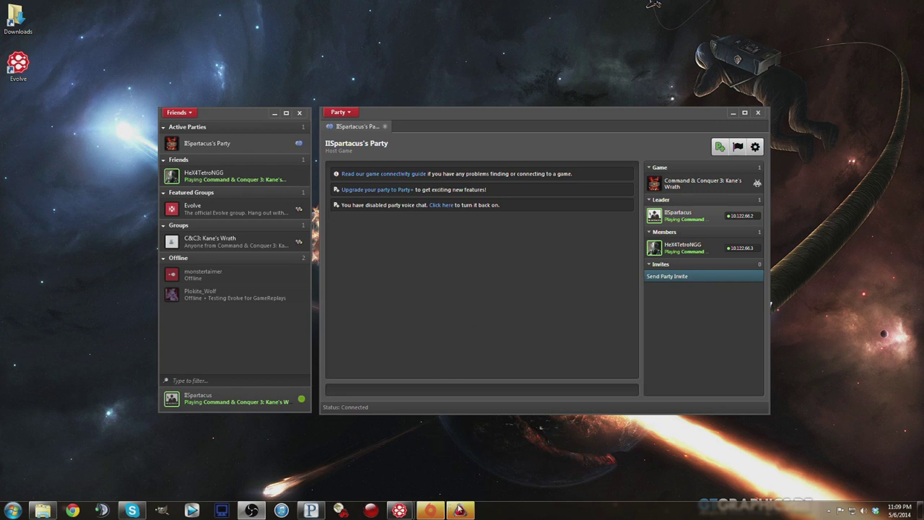
mouse_move(460, 510)
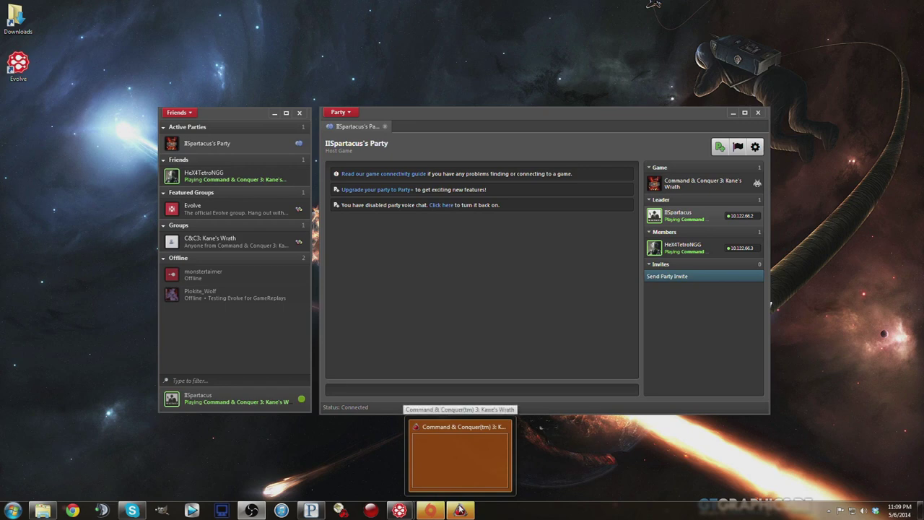
Step: In Kane's Wrath, view Settings > Network Options and check the Online IP, leaving it at 192.168.1.141
left_click(460, 510)
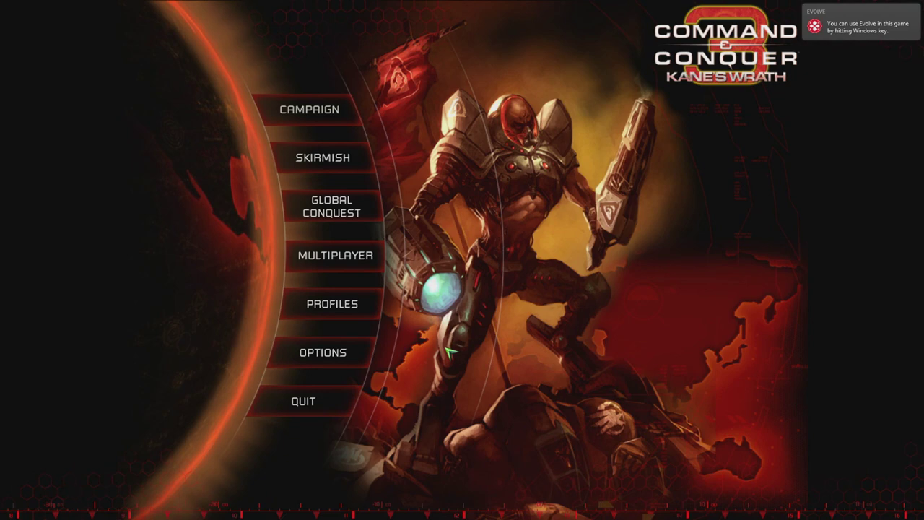
left_click(338, 353)
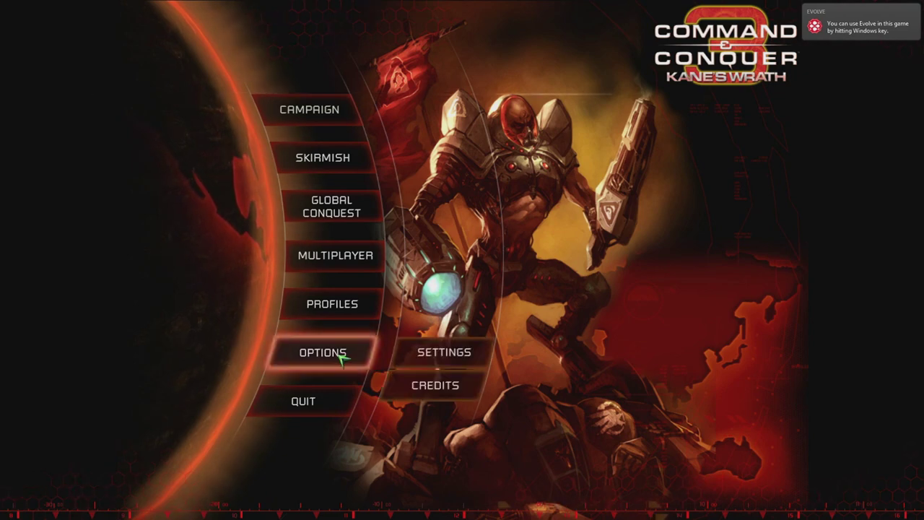
left_click(440, 353)
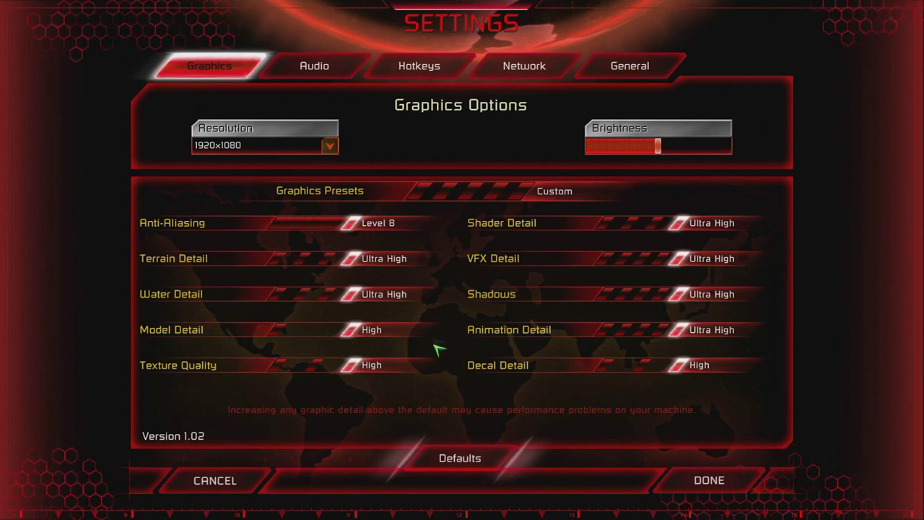
left_click(498, 82)
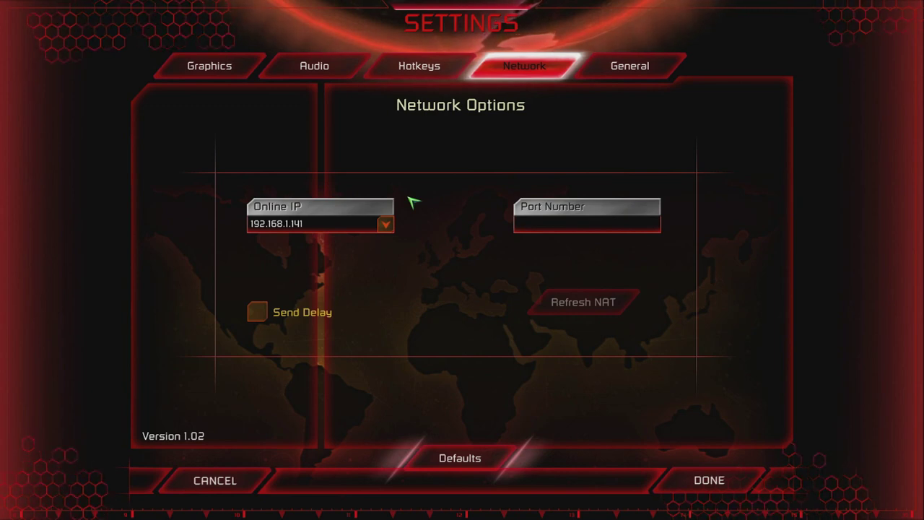
left_click(386, 224)
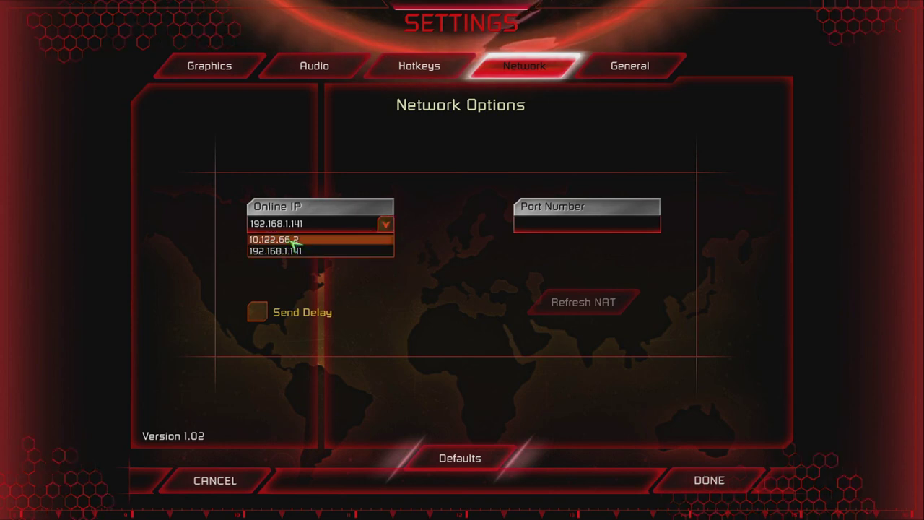
left_click(459, 233)
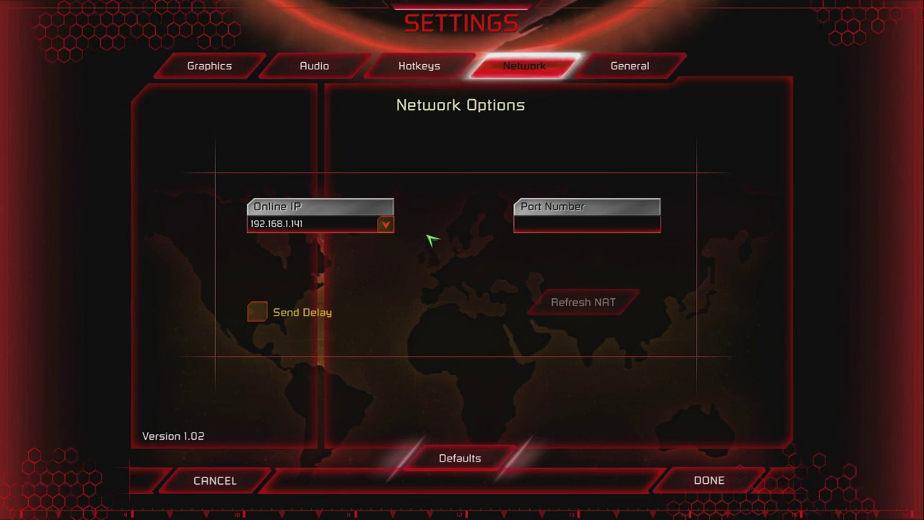
key("ctrl+Tab")
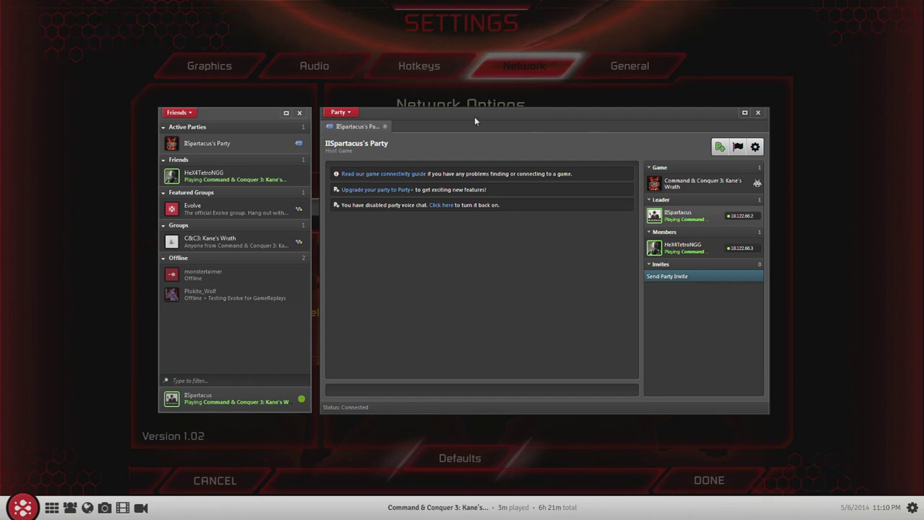
Step: Adjust the Evolve party window to read the host's Evolve IP 10.122.66.2
left_click_drag(436, 119, 433, 116)
left_click_drag(431, 121, 433, 120)
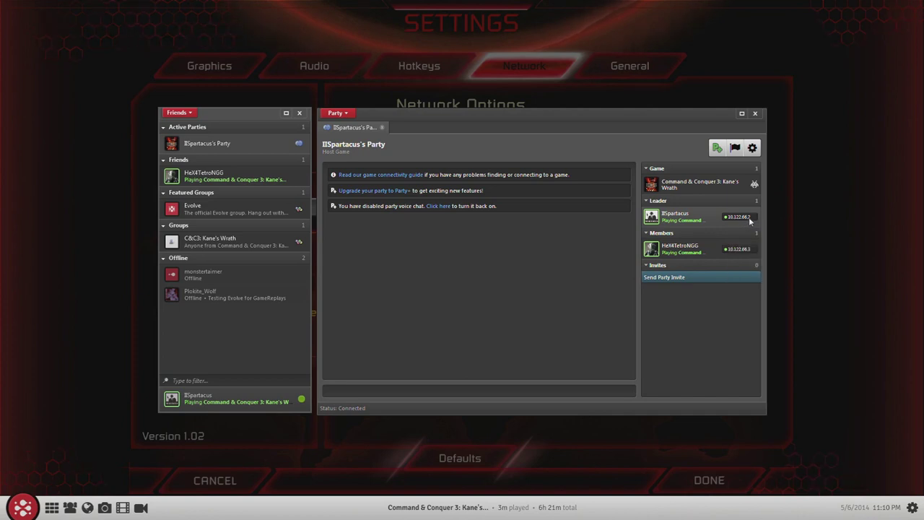
Step: Set the game's Online IP to the Evolve address 10.122.66.2 and save the settings
key("ctrl+Tab")
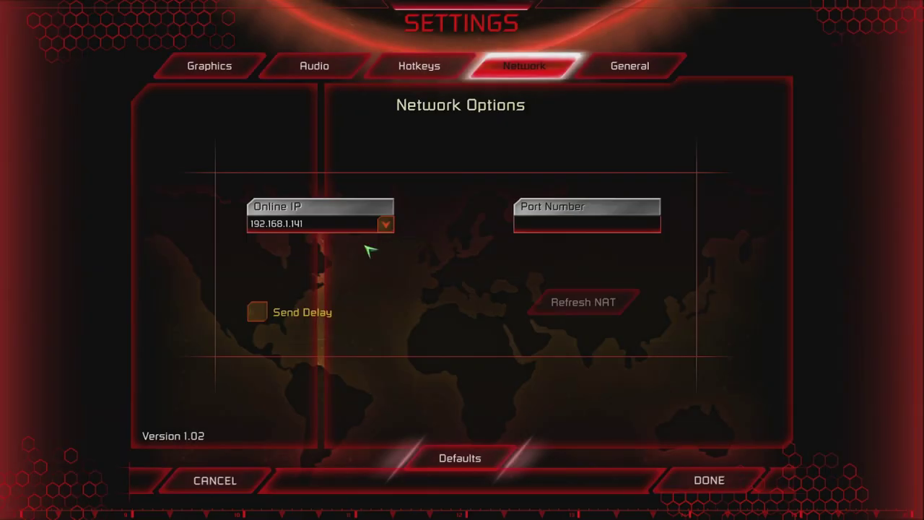
left_click(339, 225)
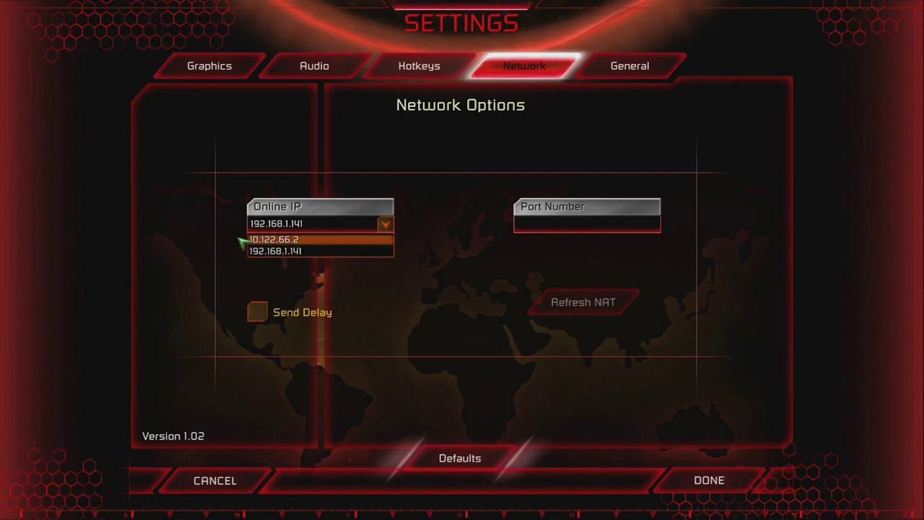
left_click(264, 240)
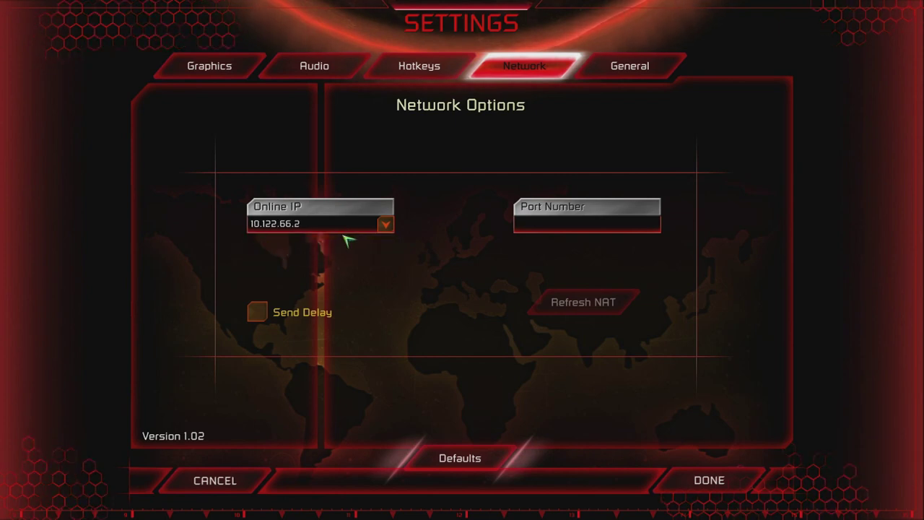
left_click(671, 480)
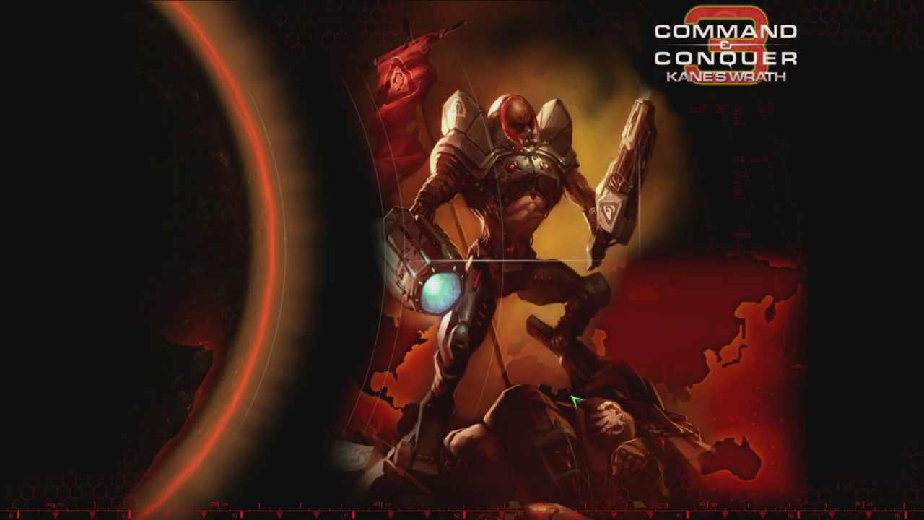
left_click(354, 257)
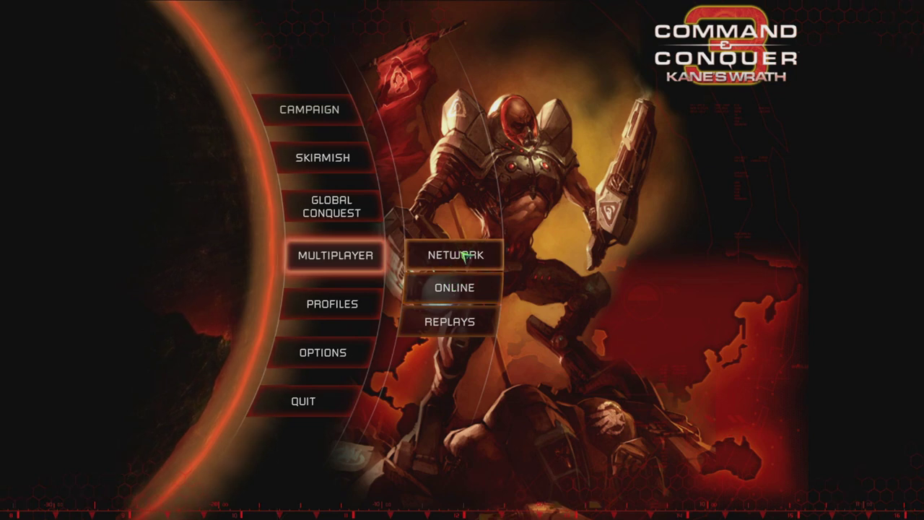
Step: Enter the Network lobby and post 'hey troll, what's up?' in the chat
left_click(467, 260)
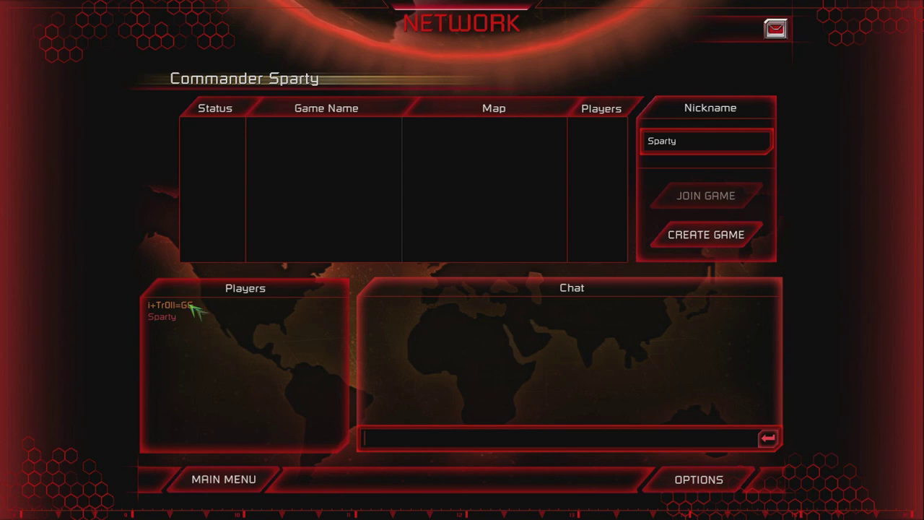
type("hey")
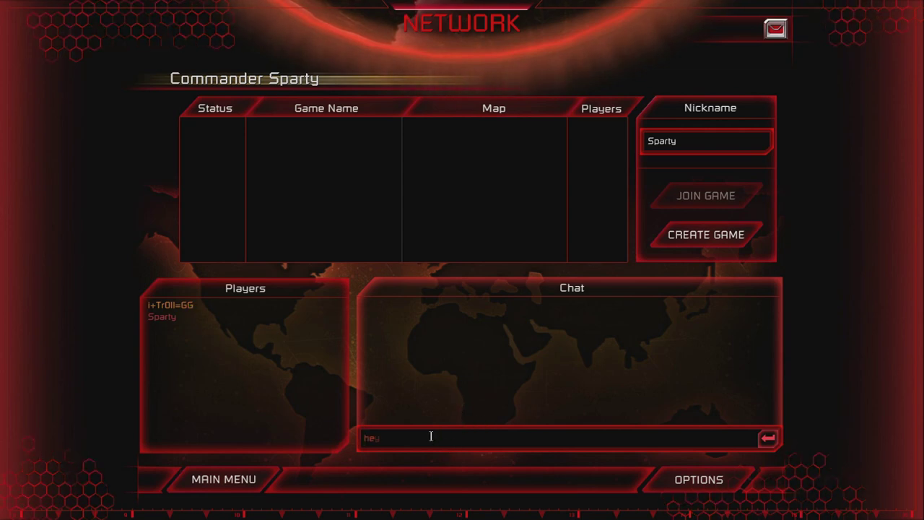
type(" troll, w")
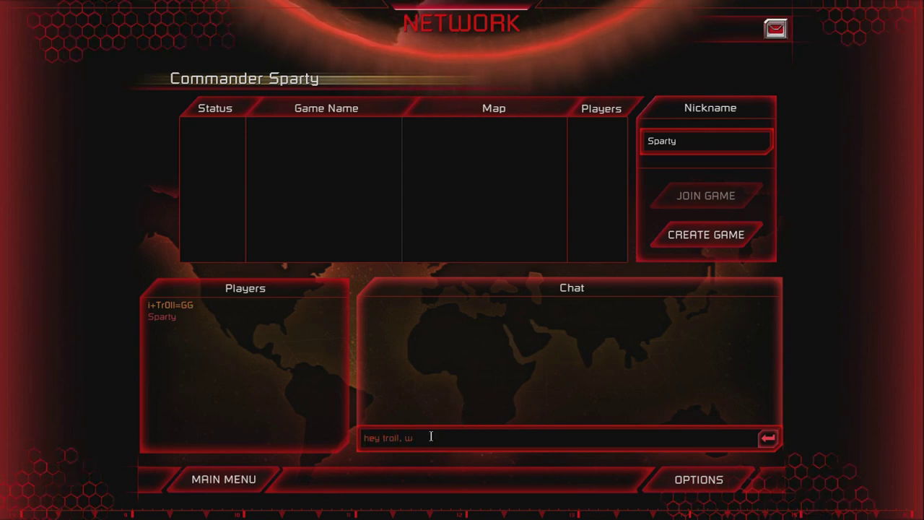
type("hat's up?")
key("Return")
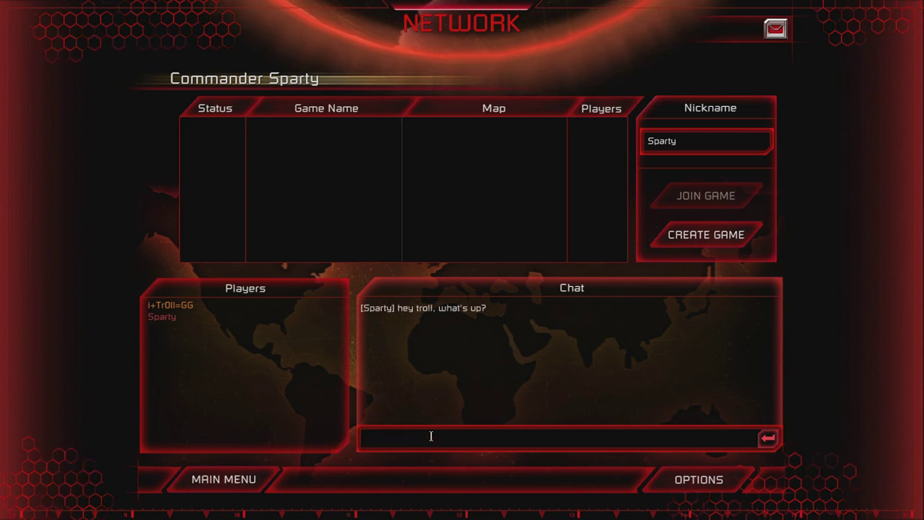